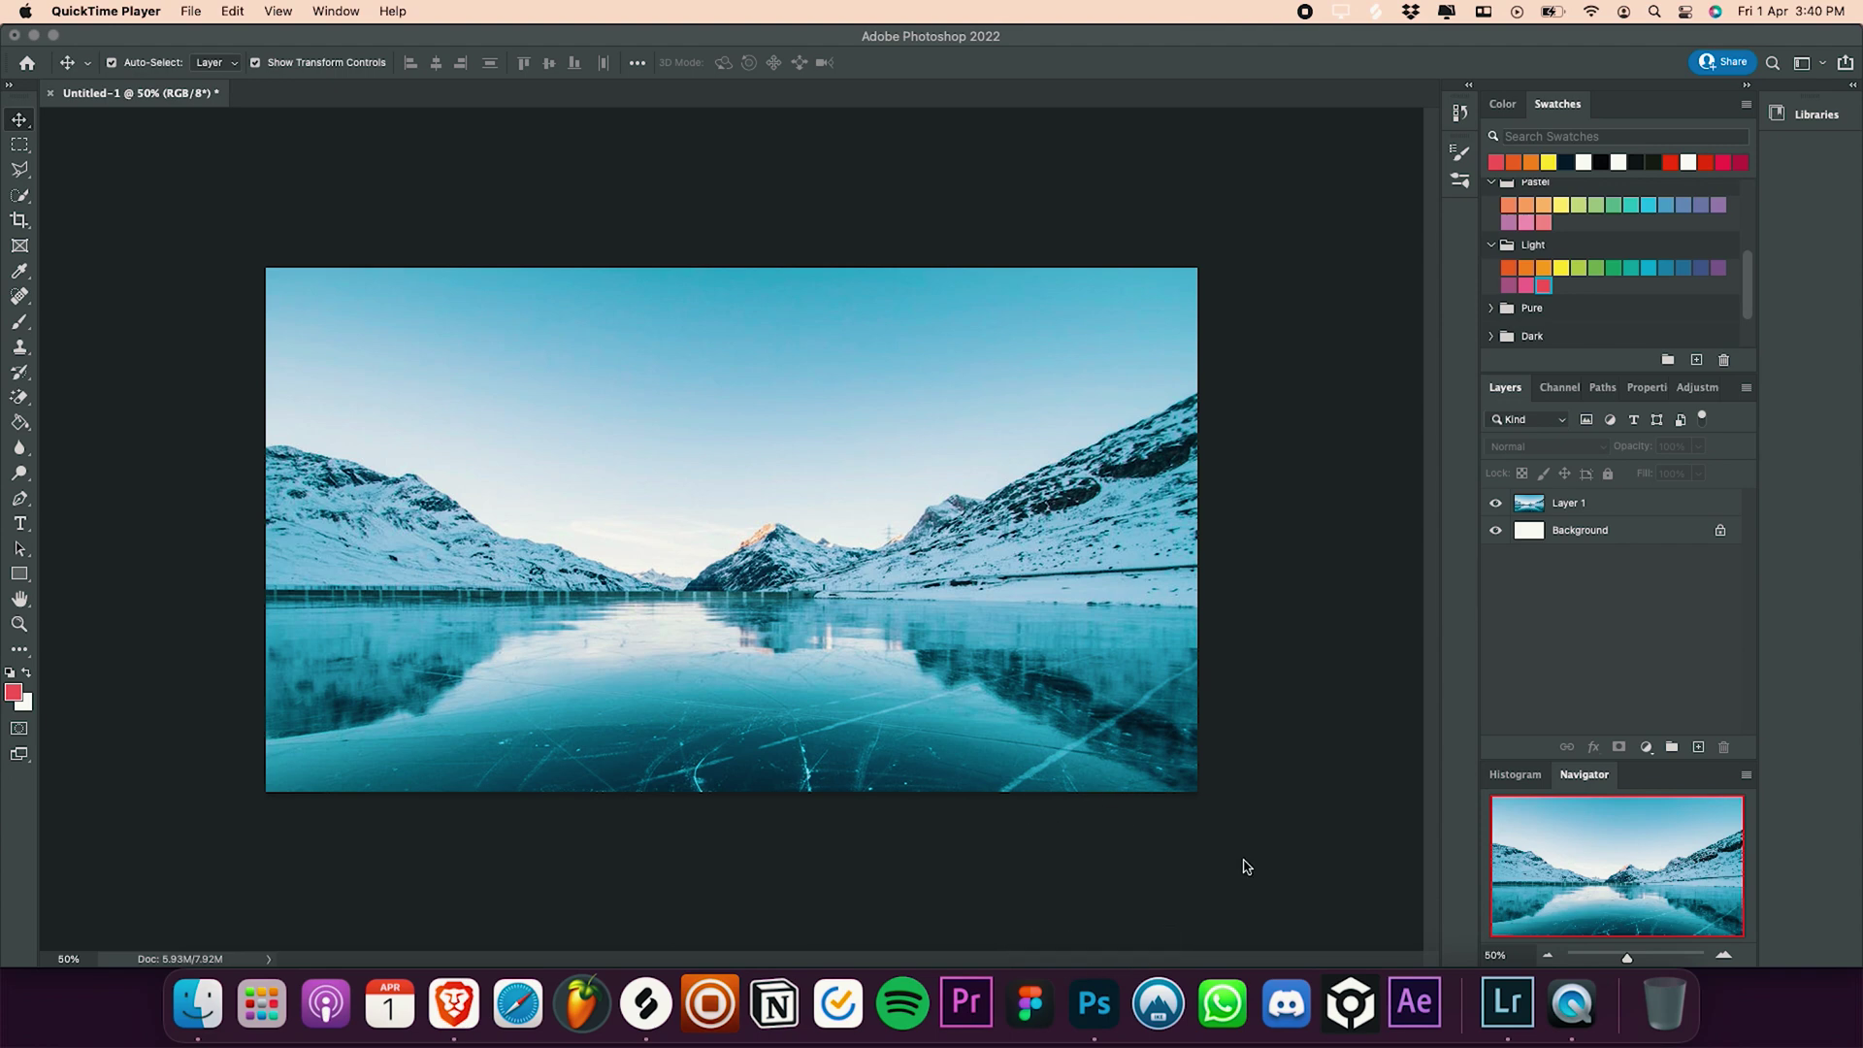
Step: Bring the Photoshop window with the glacier landscape document to the front
{"action": "left_click", "coordinate": [1249, 548]}
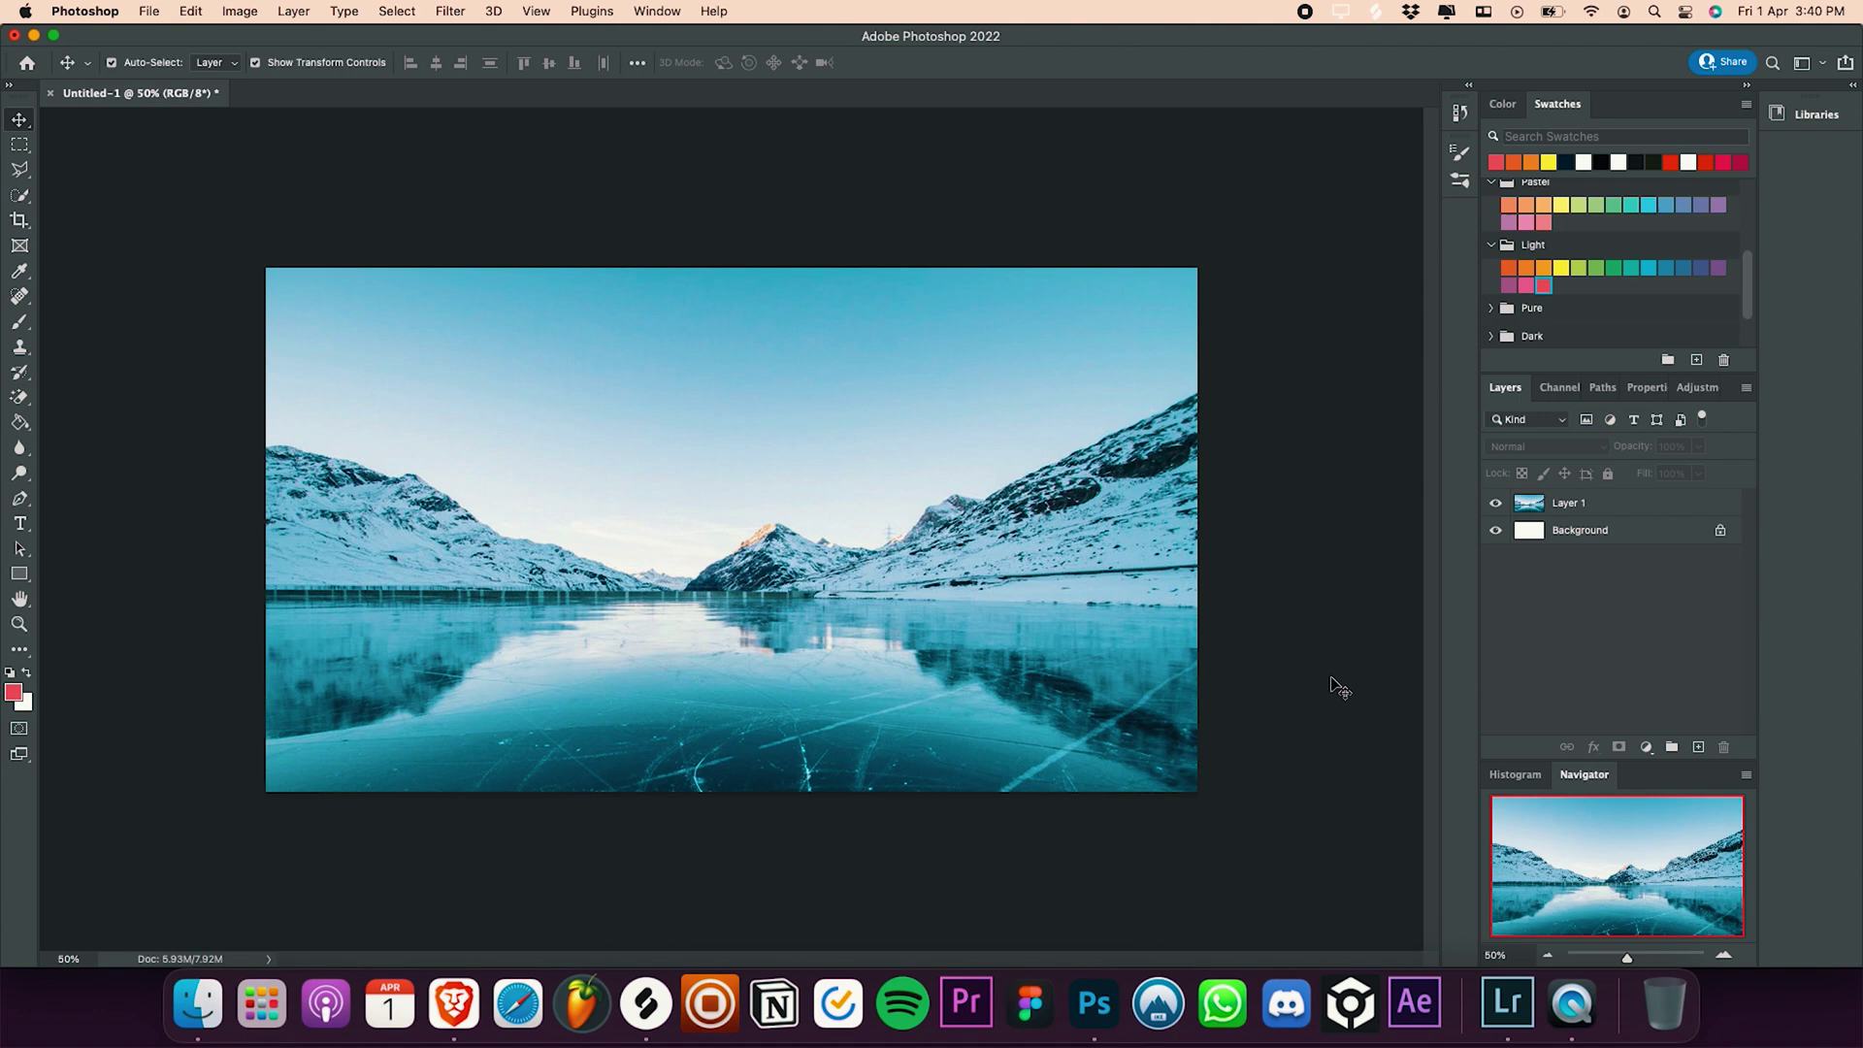
Step: Add Layer 2, draw a circular selection over the photo centre, and choose dark navy for filling
{"action": "left_click", "coordinate": [971, 660]}
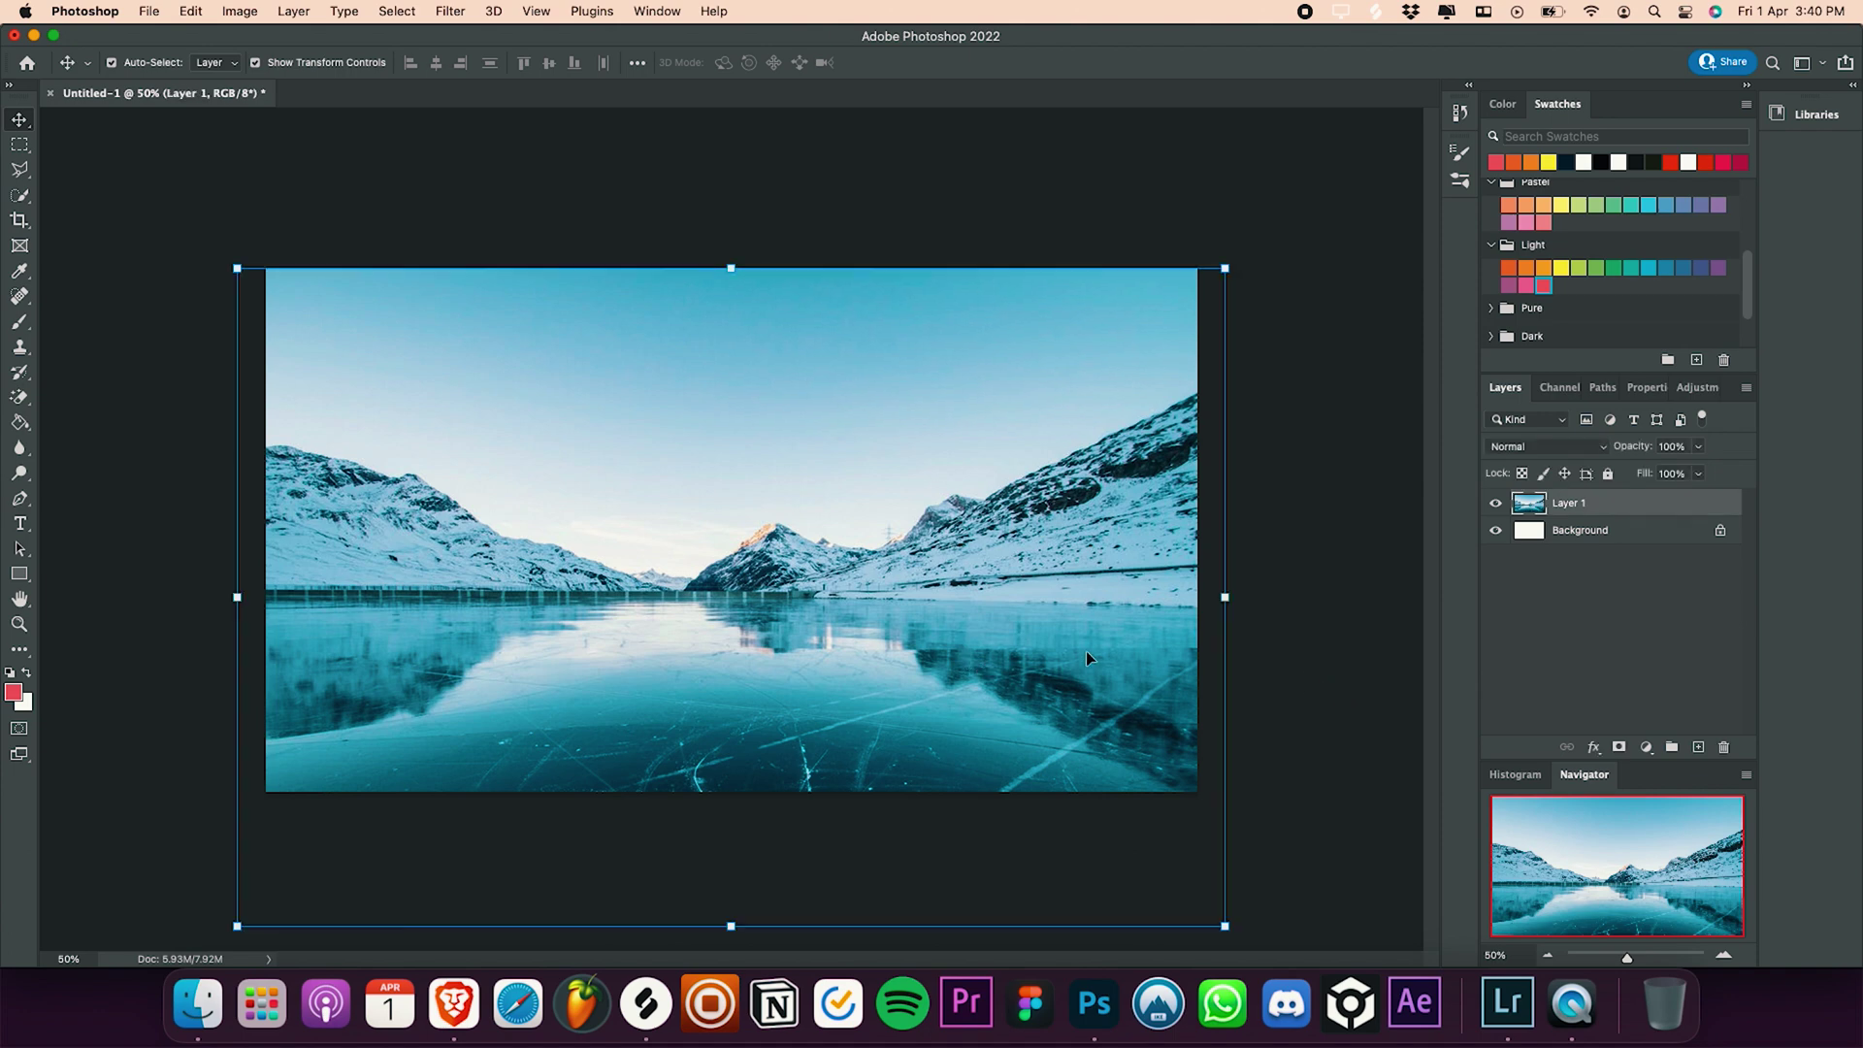
{"action": "left_click", "coordinate": [1698, 747]}
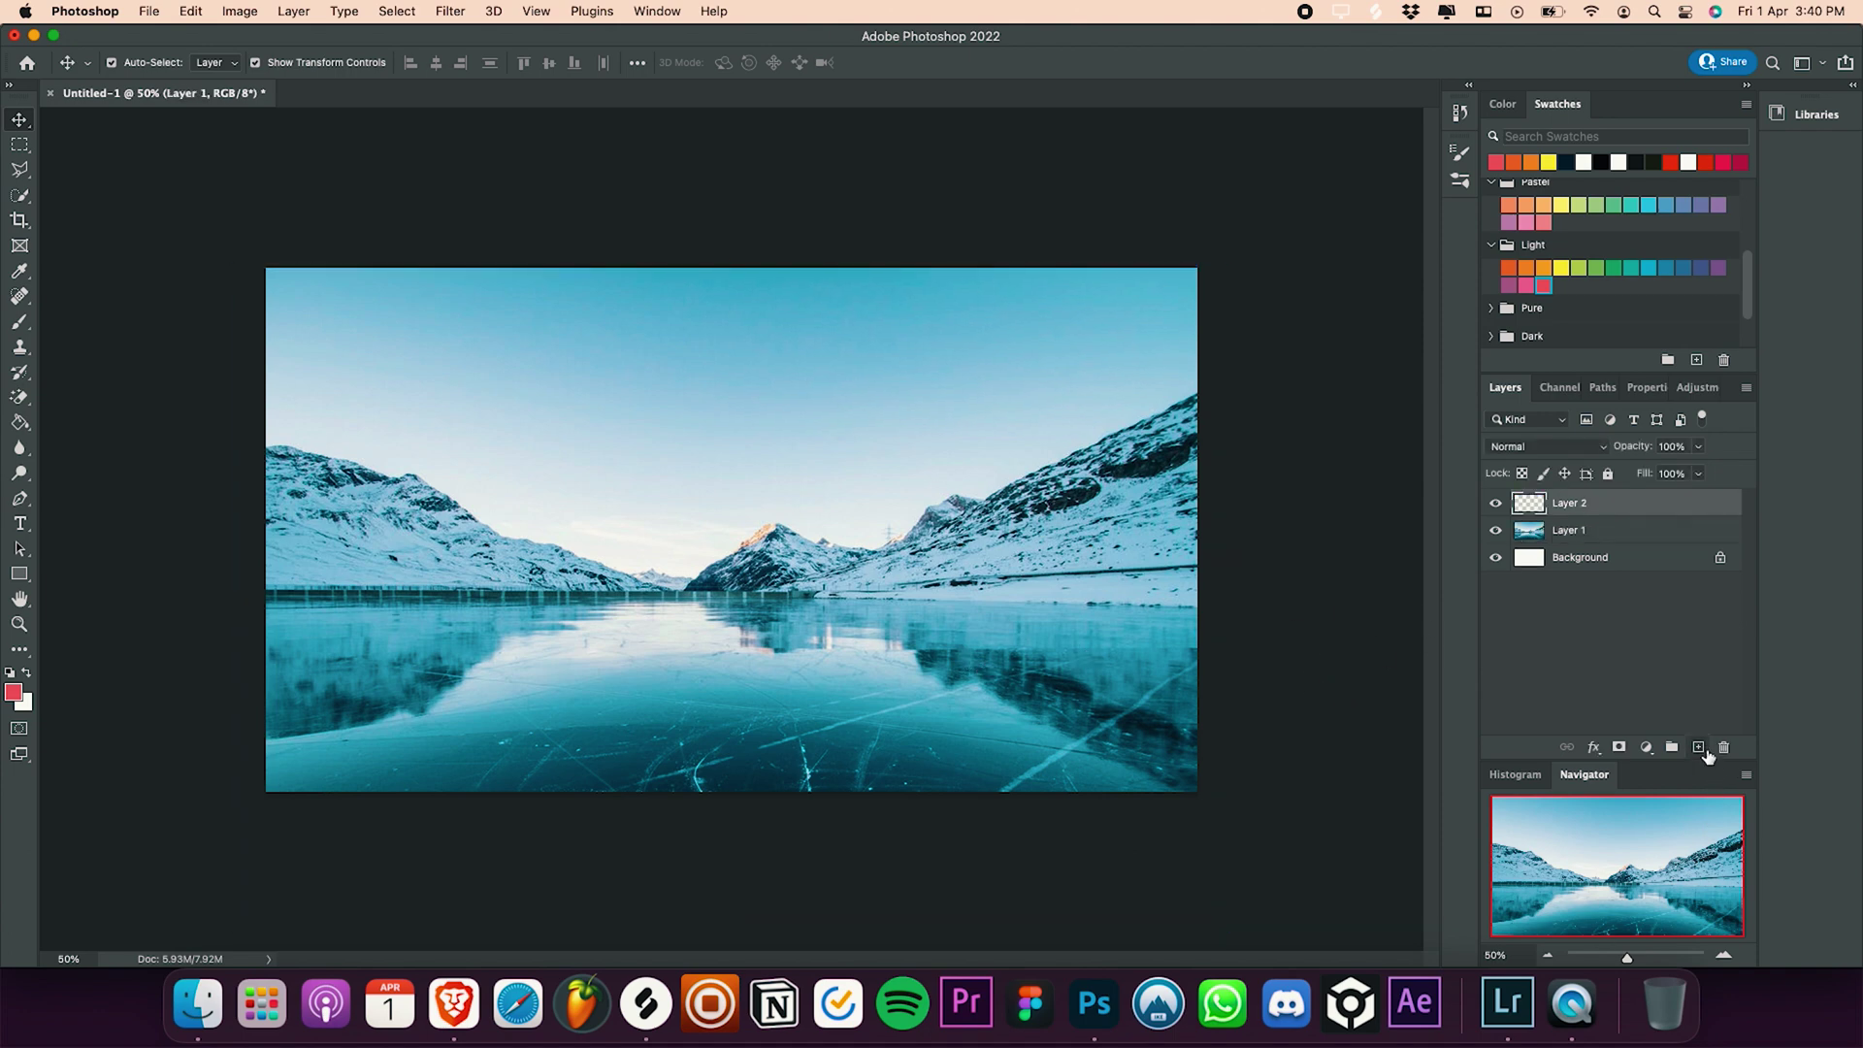
{"action": "left_click", "coordinate": [21, 144]}
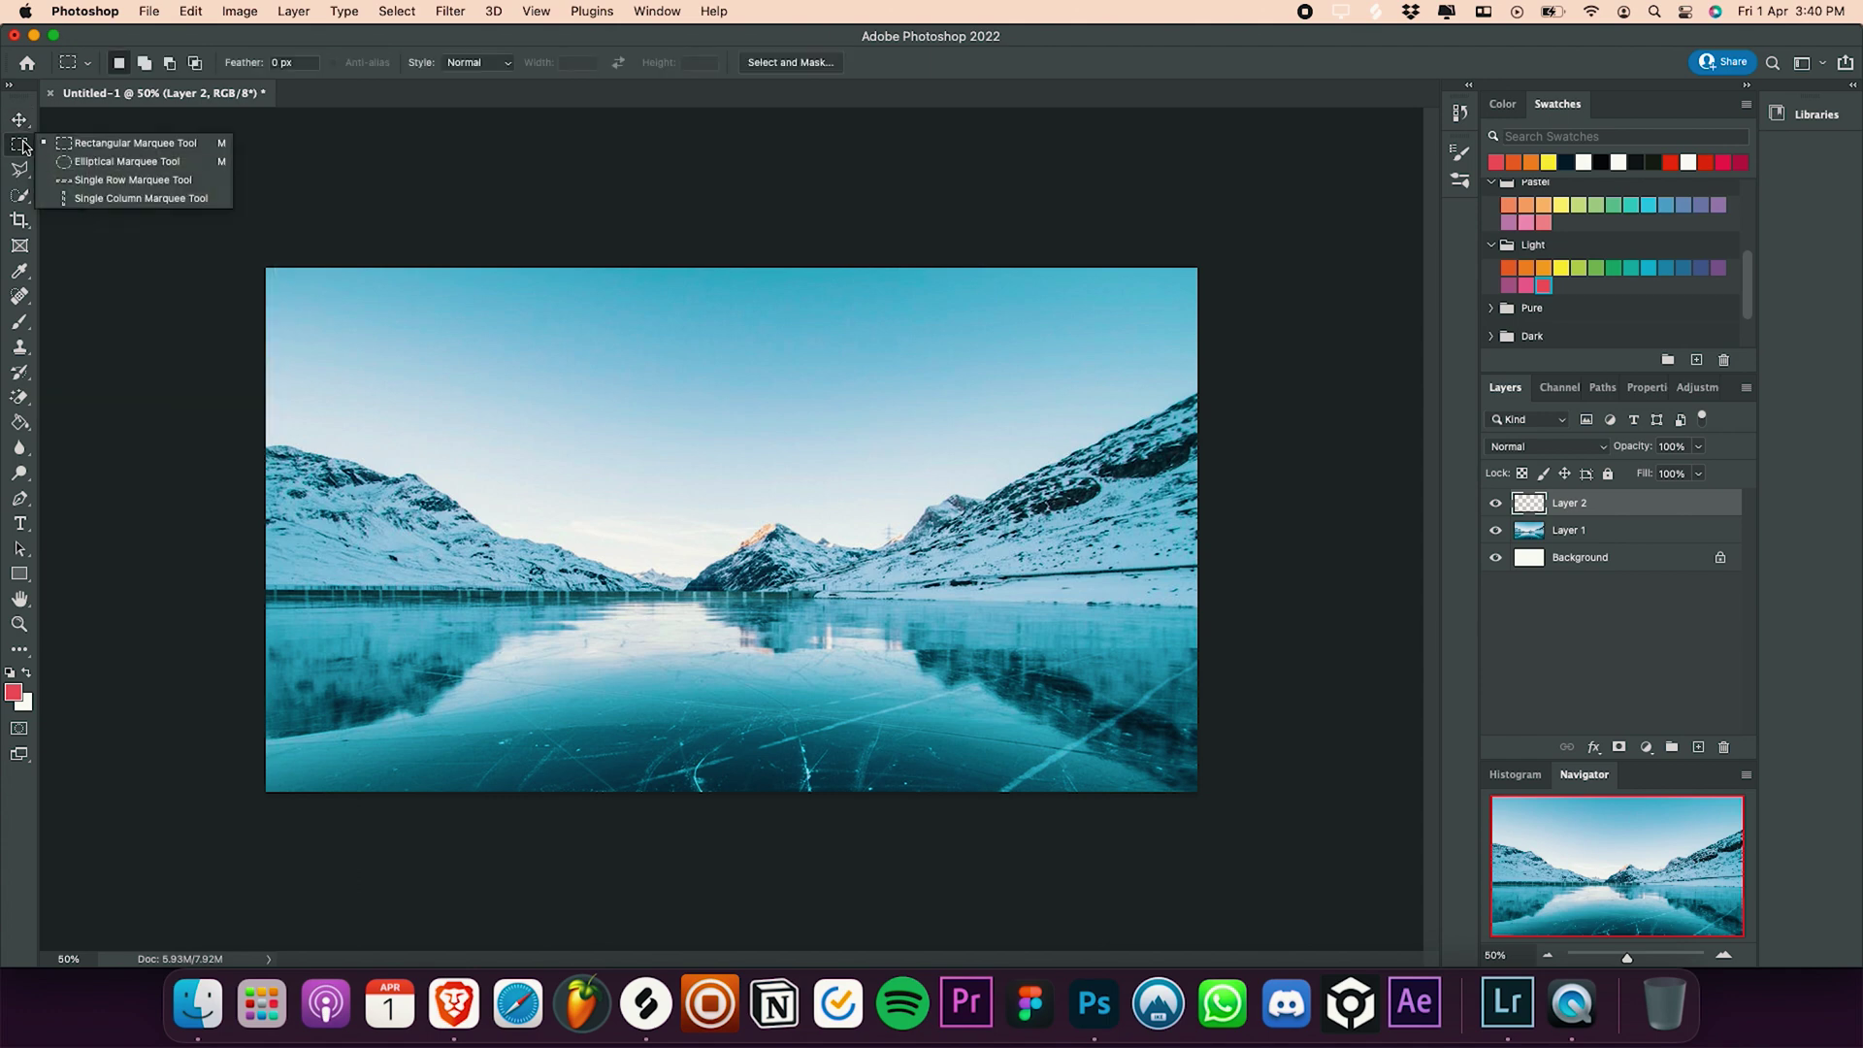
{"action": "left_click", "coordinate": [72, 159]}
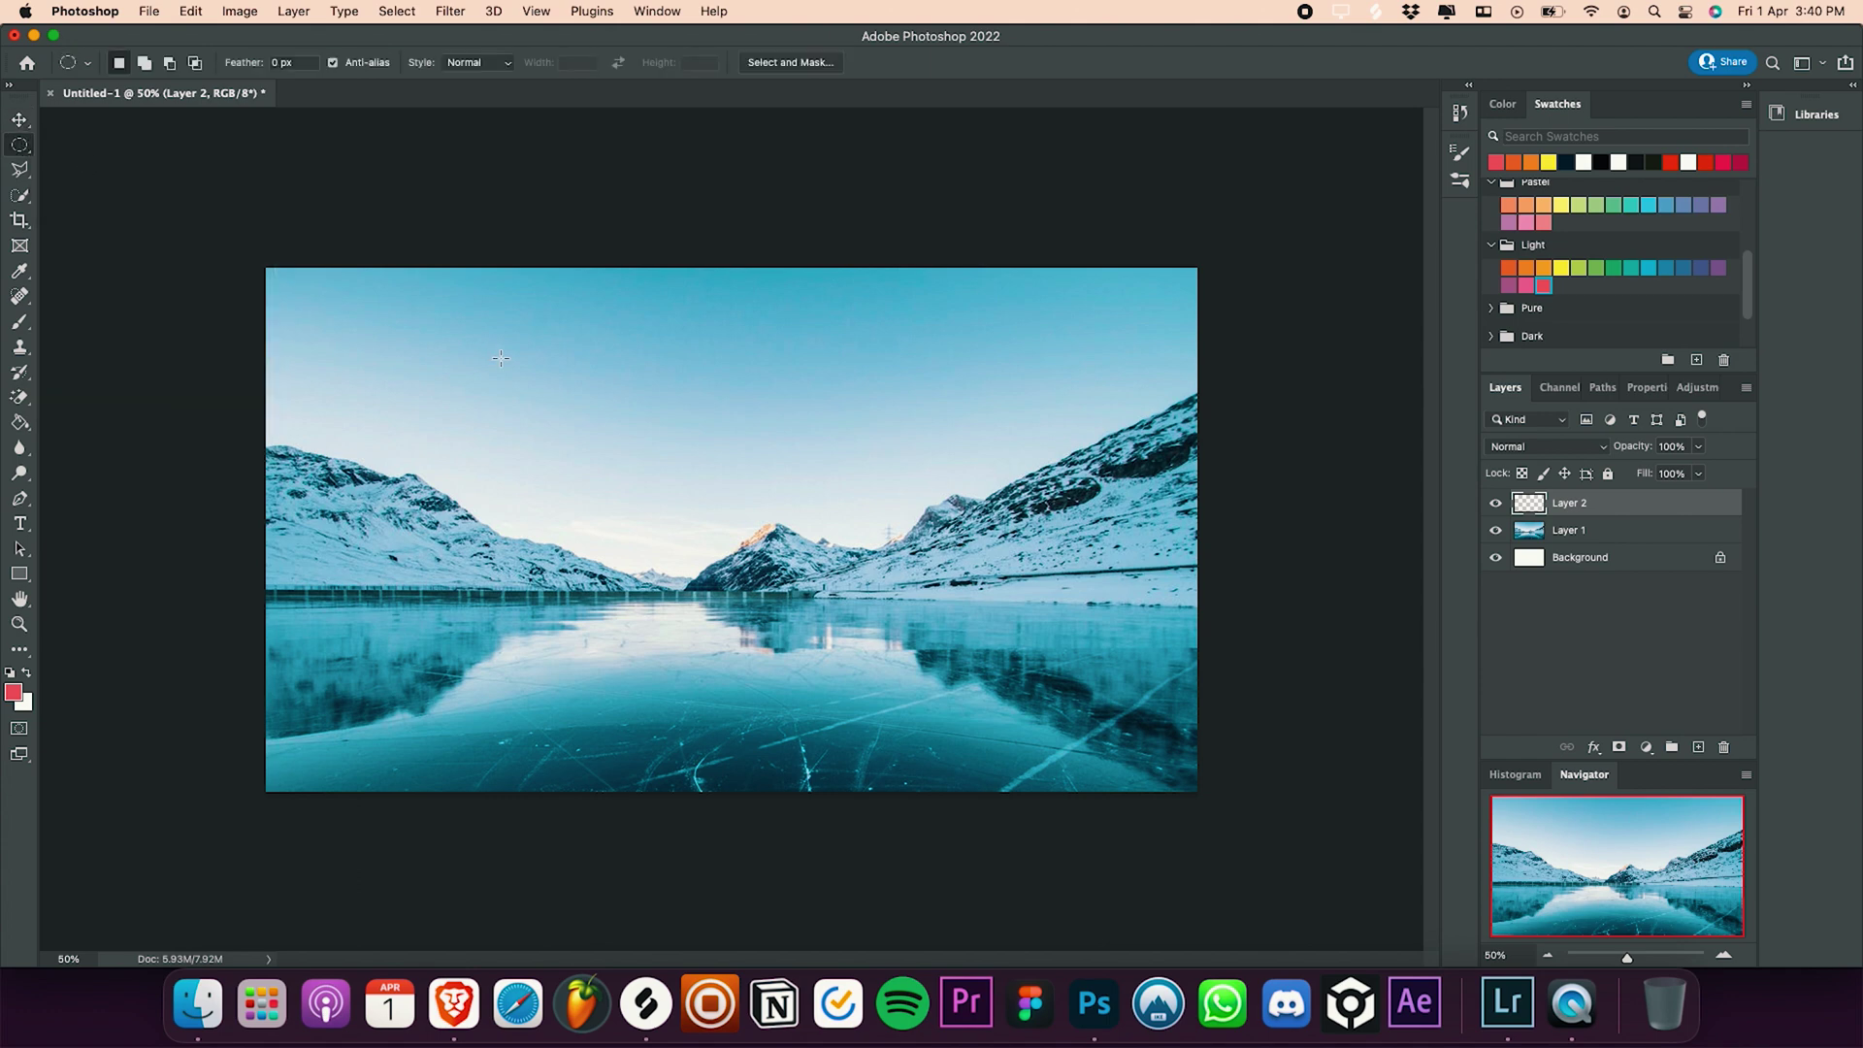
{"action": "left_click_drag", "start_coordinate": [604, 413], "coordinate": [940, 743]}
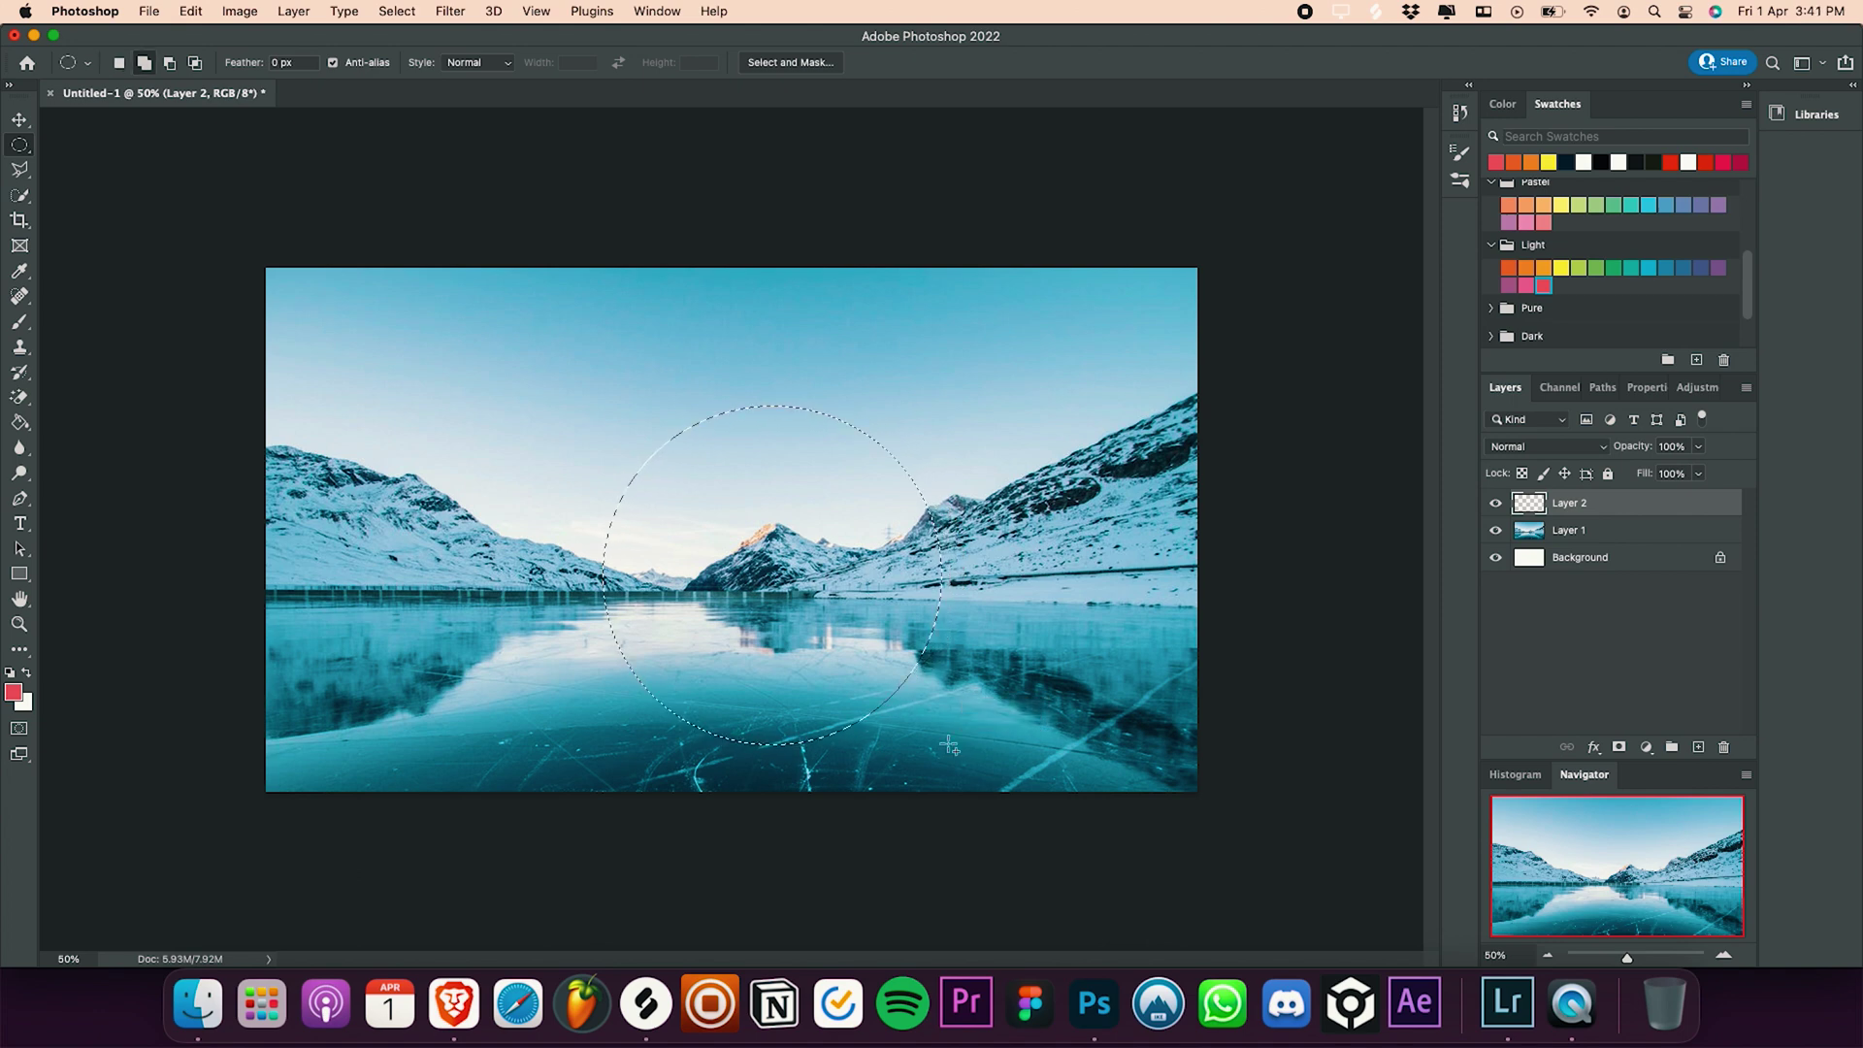
{"action": "left_click", "coordinate": [20, 423]}
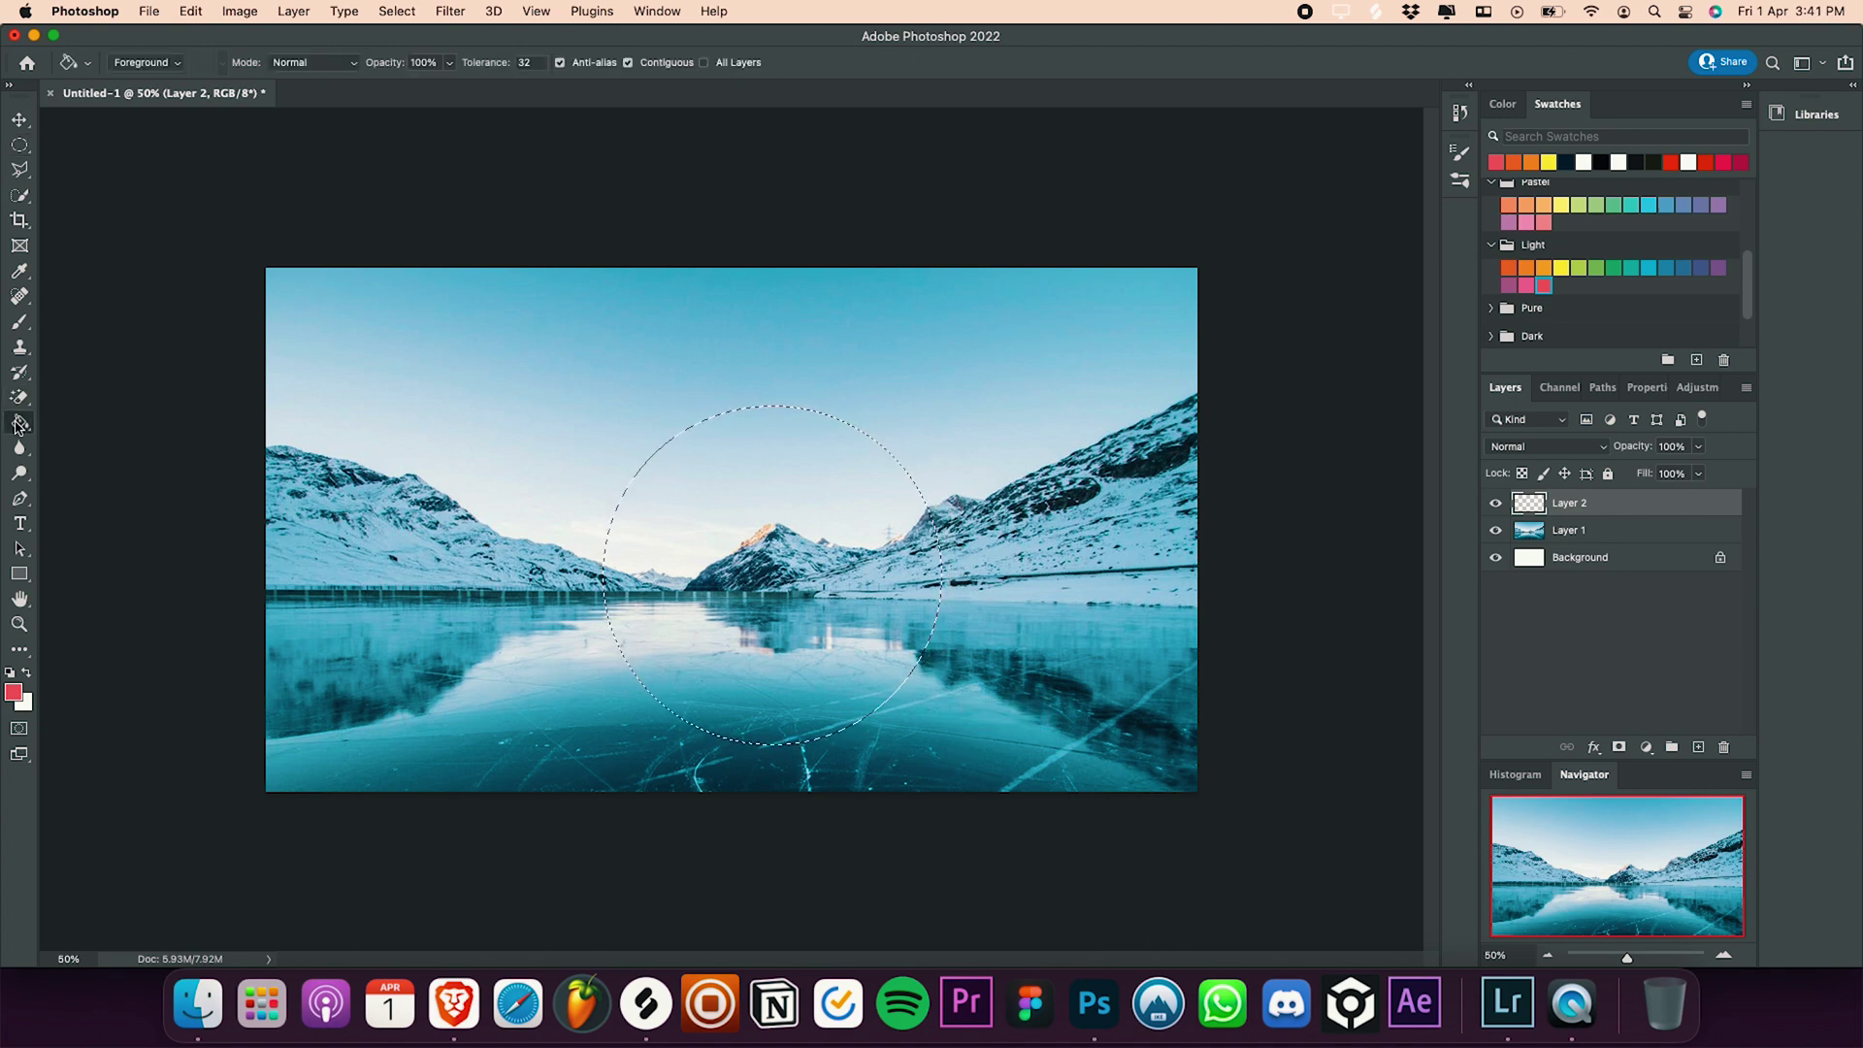
{"action": "left_click", "coordinate": [1567, 162]}
Step: Fill the circular selection with dark navy and nudge the circle up slightly
{"action": "left_click", "coordinate": [820, 590]}
{"action": "key", "text": "m"}
{"action": "left_click", "coordinate": [20, 118]}
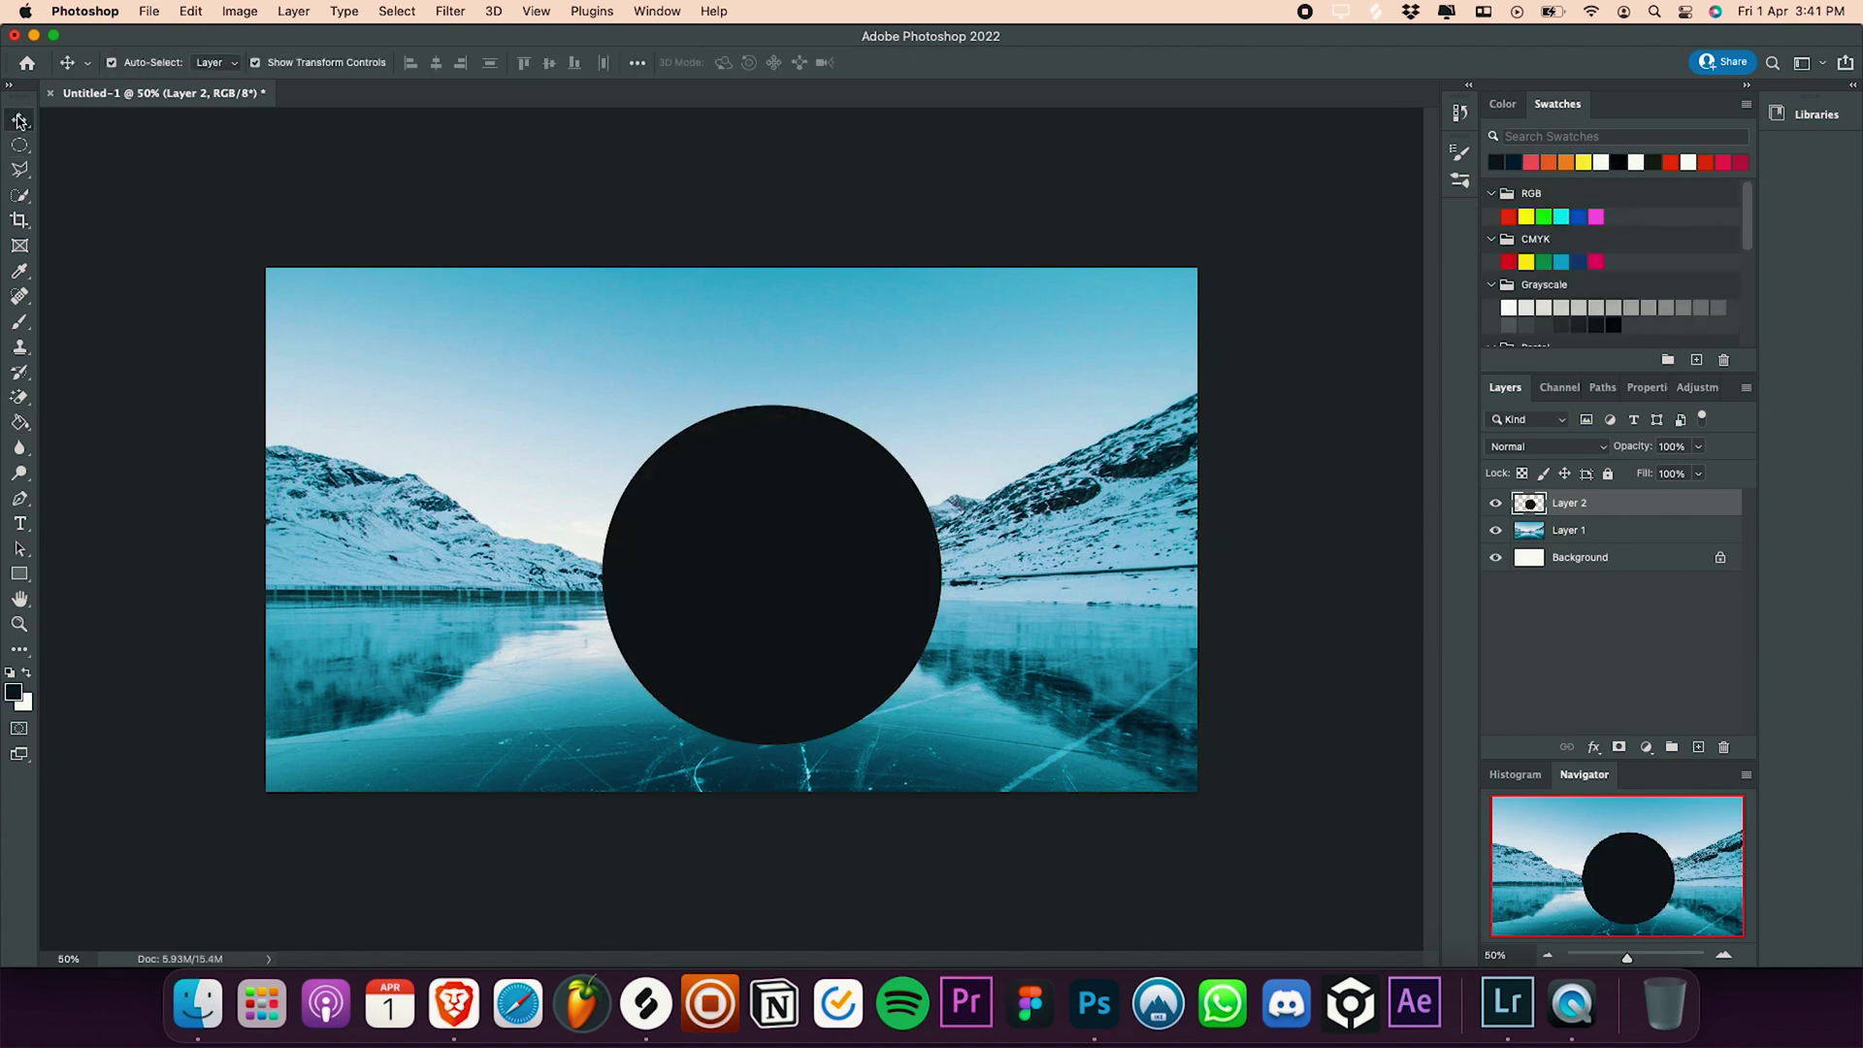
{"action": "left_click_drag", "start_coordinate": [731, 631], "coordinate": [696, 581]}
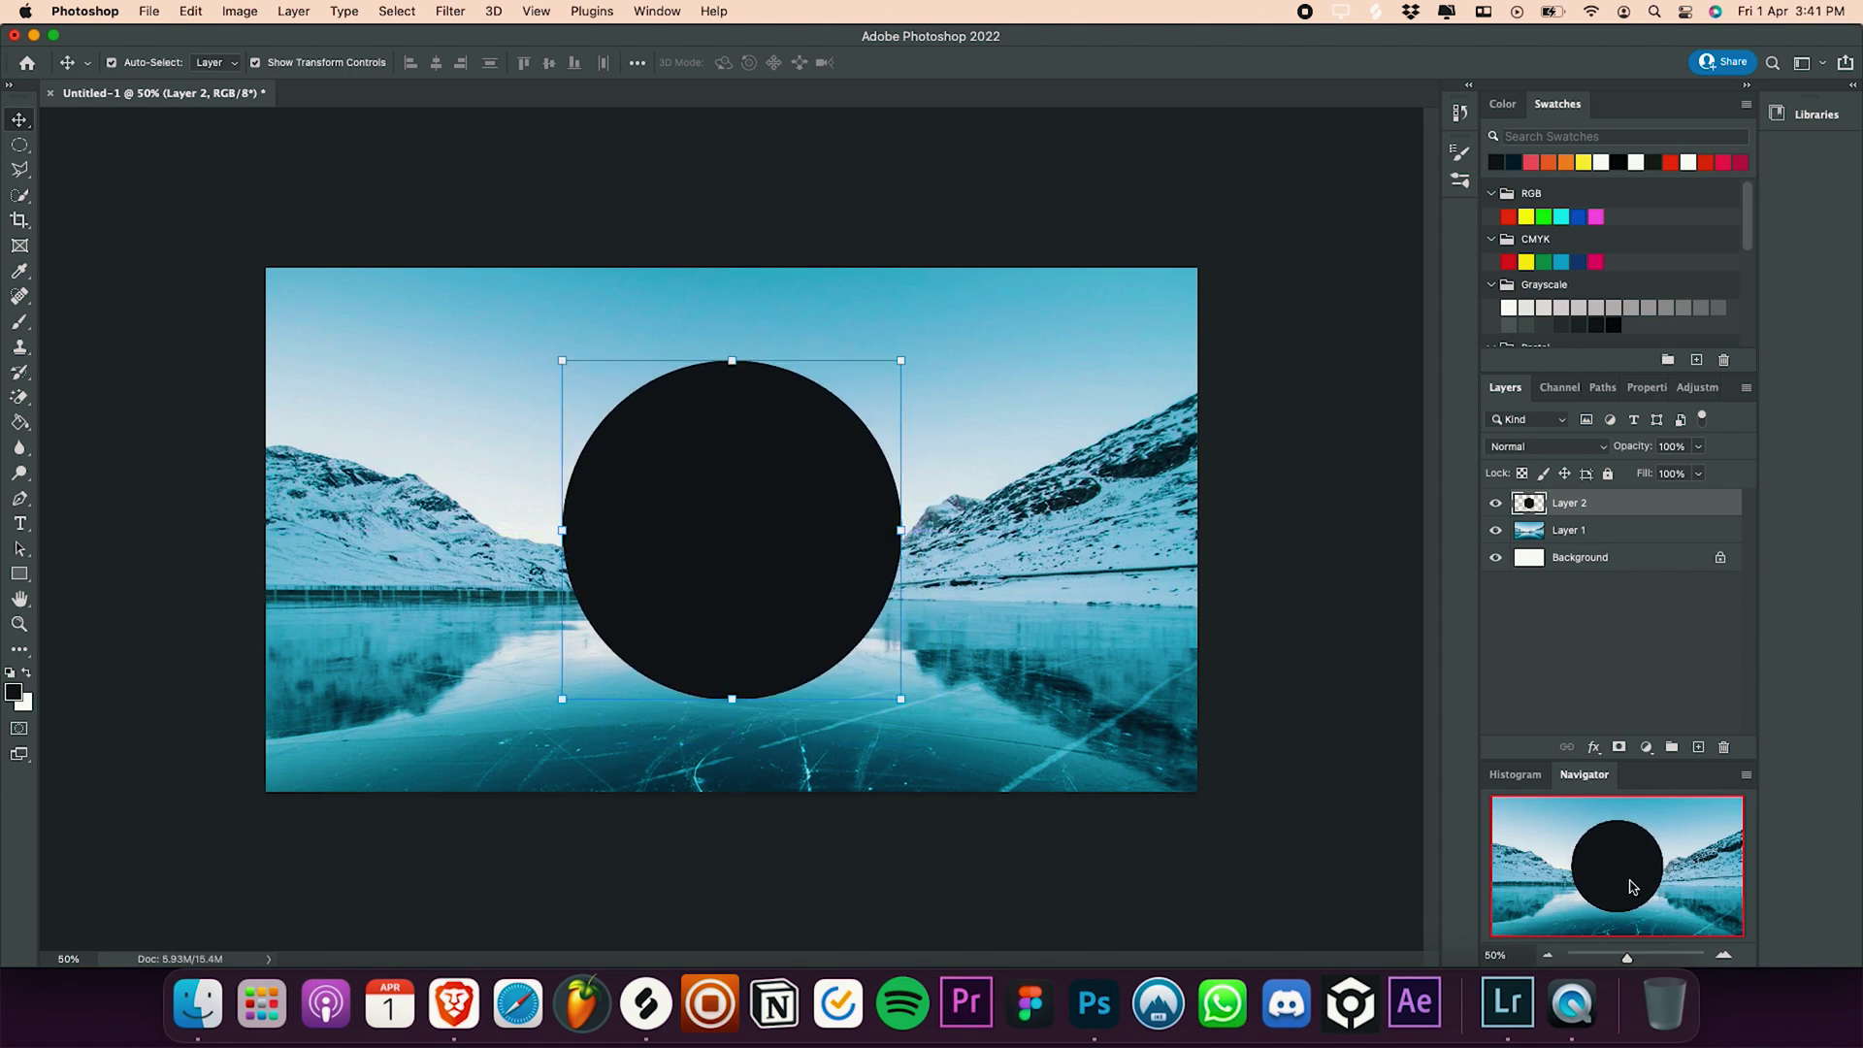
Step: Duplicate the glacier photo as 'Layer 1 copy' and move it above the circle layer
{"action": "left_click", "coordinate": [1580, 532]}
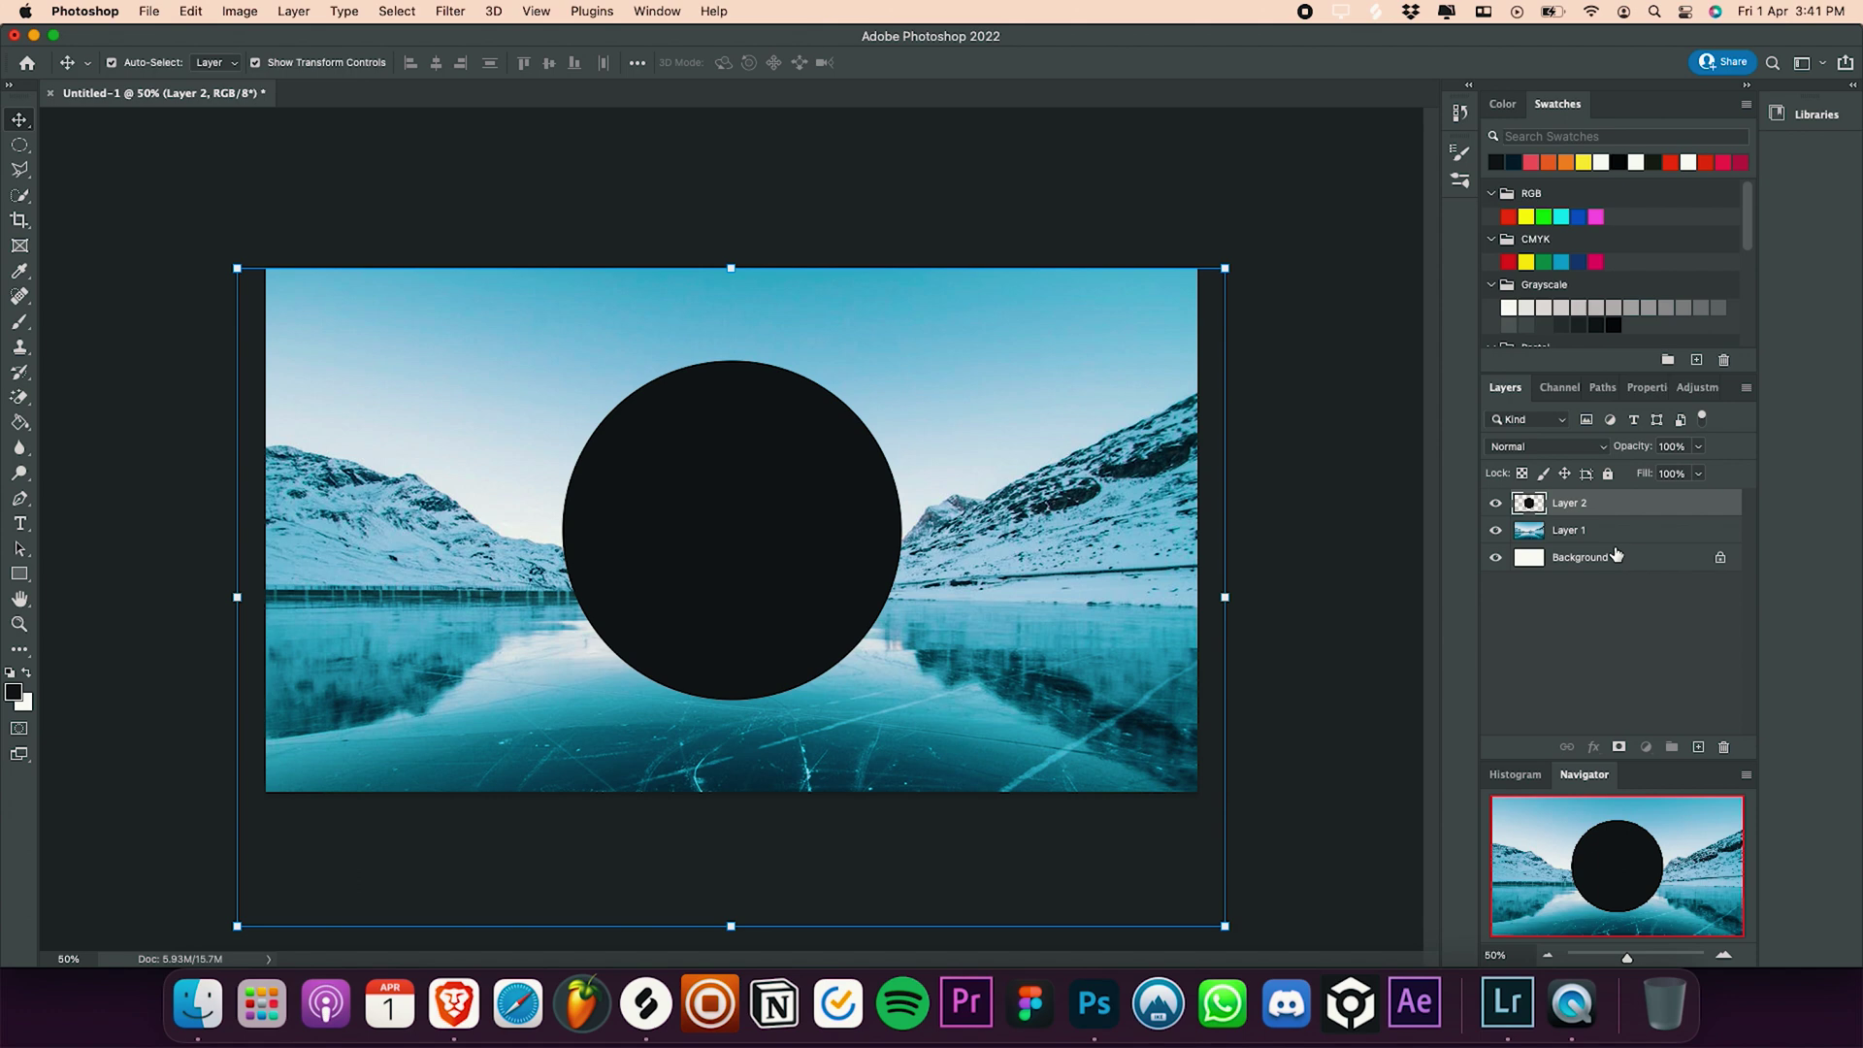
{"action": "right_click", "coordinate": [1583, 533]}
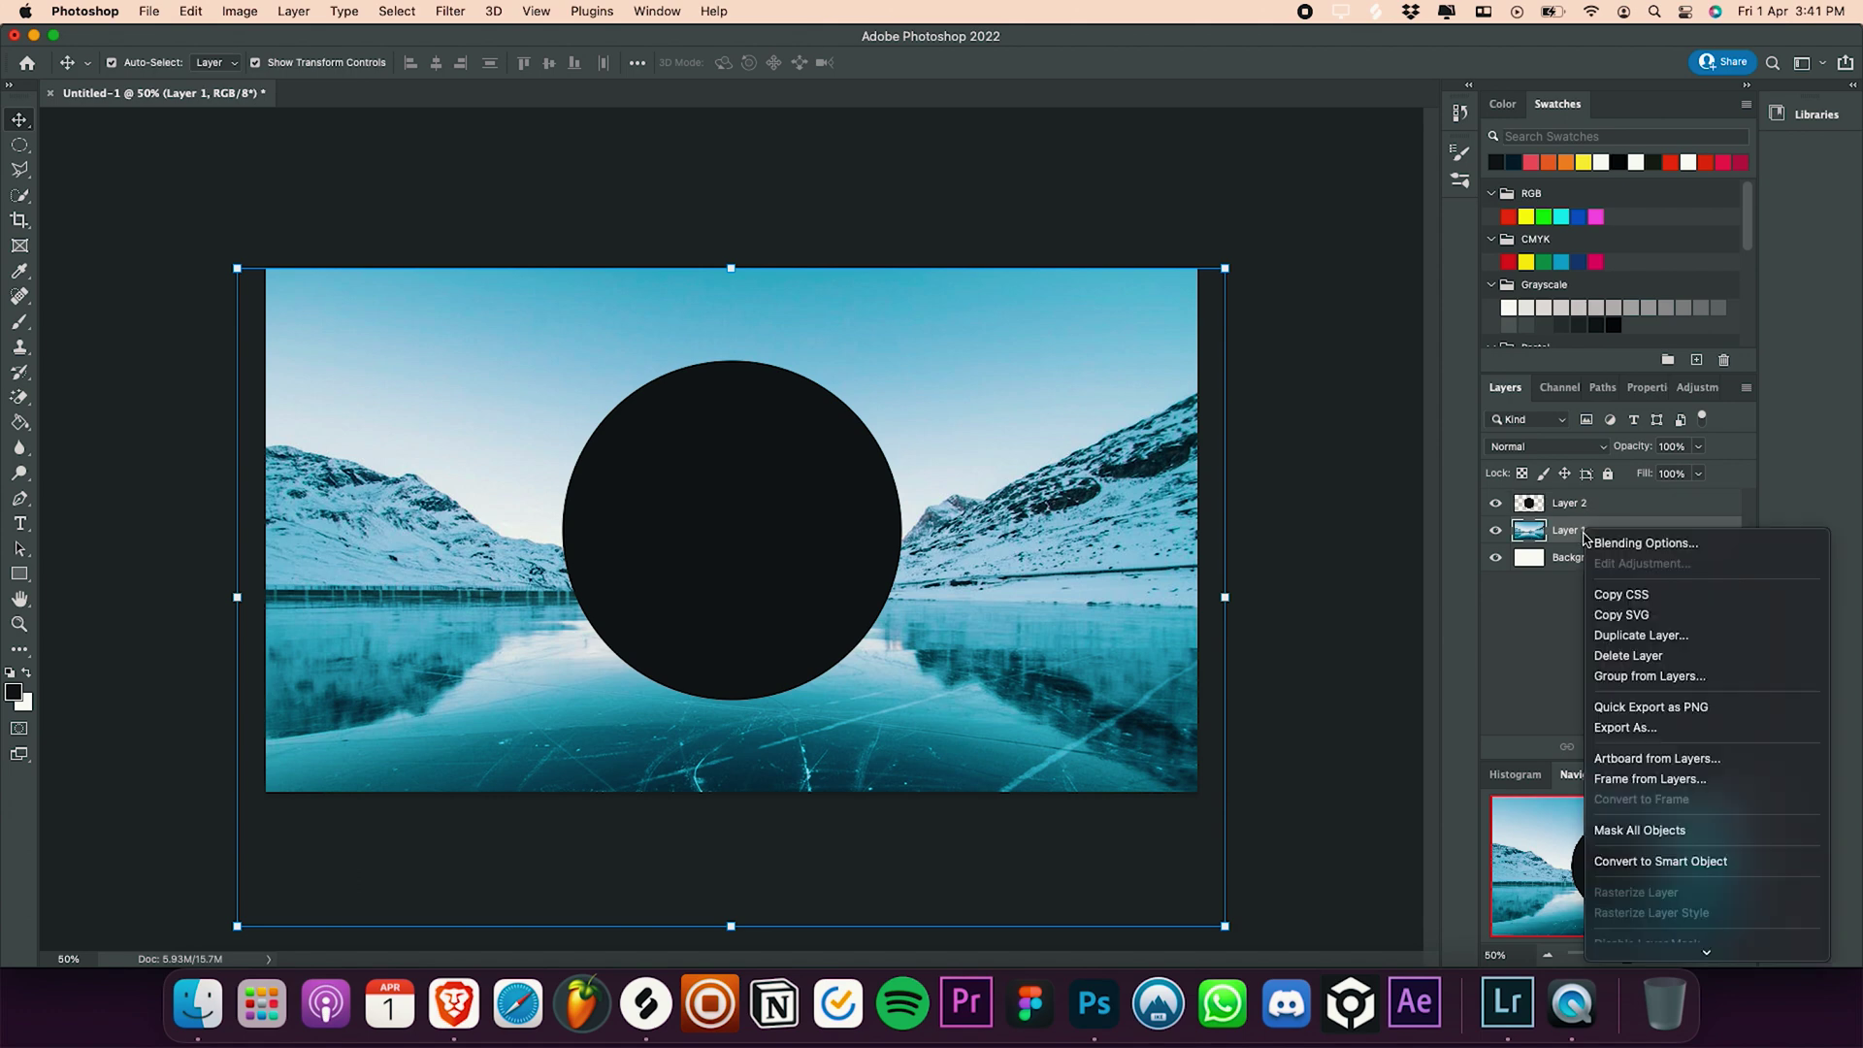
{"action": "left_click", "coordinate": [1655, 644]}
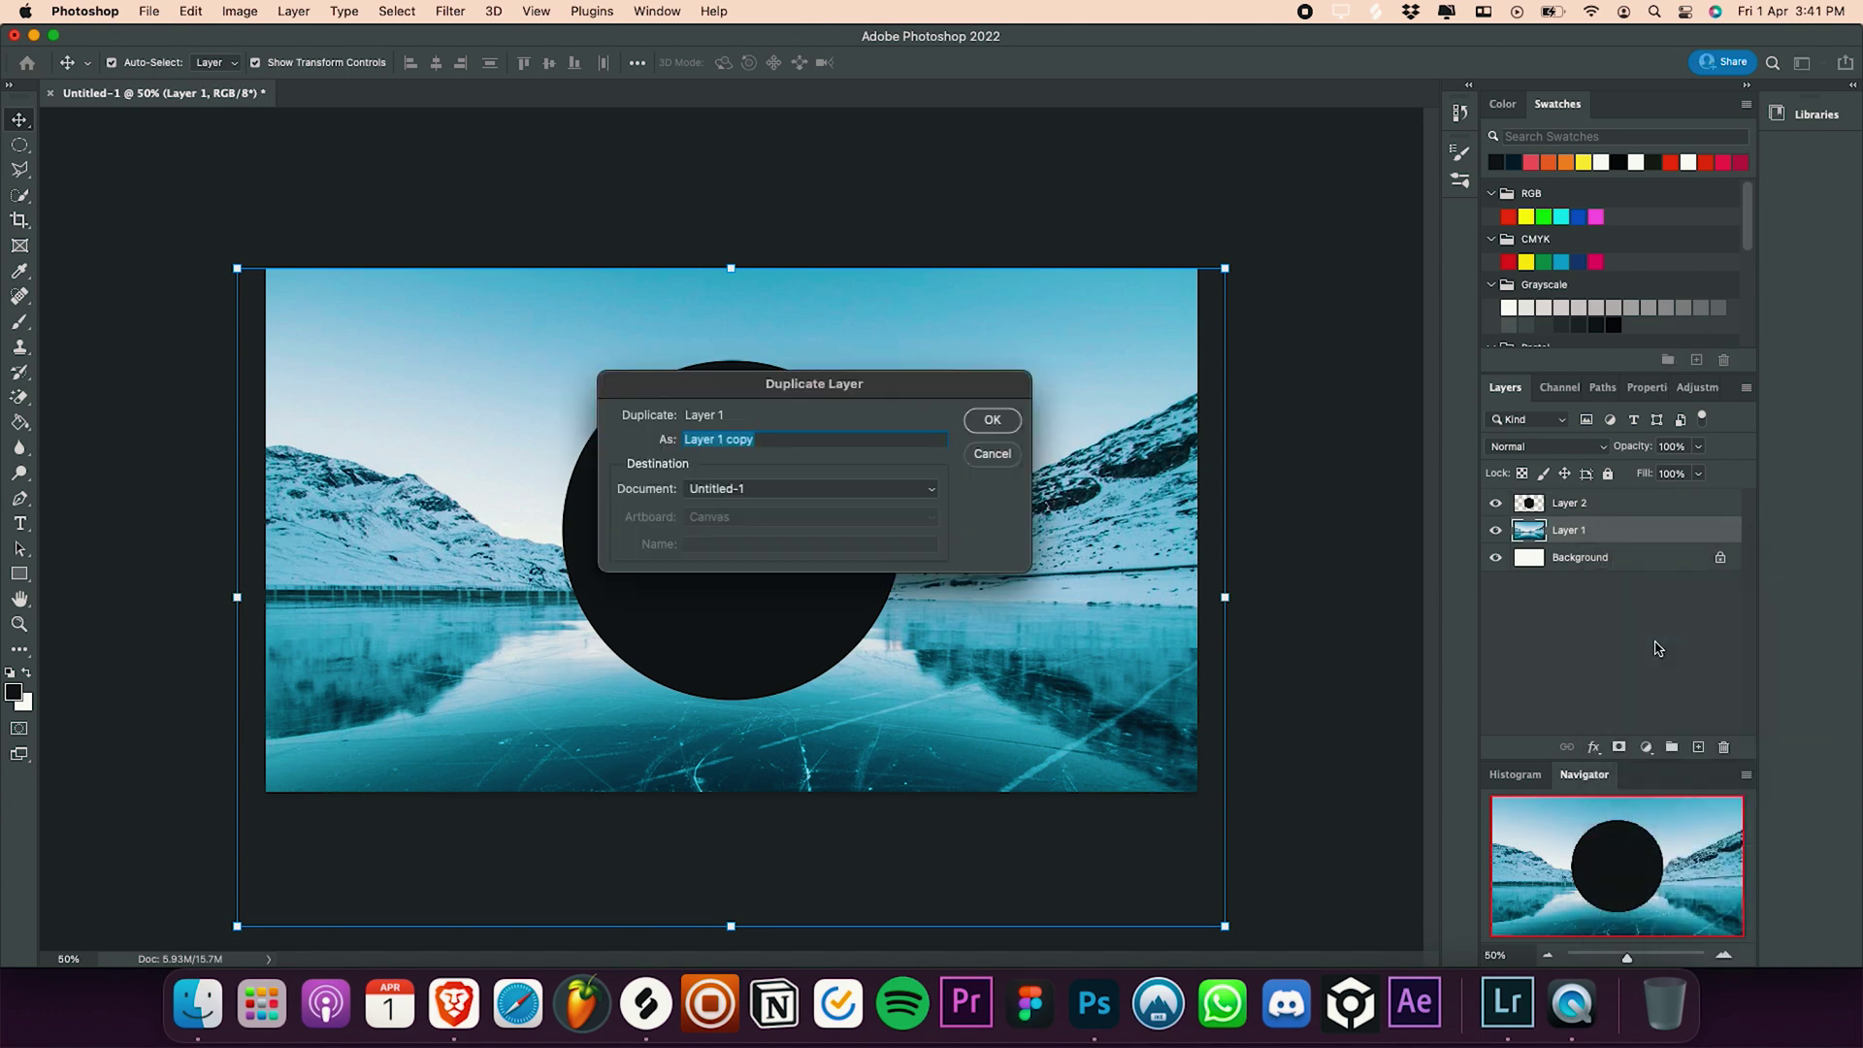
{"action": "left_click", "coordinate": [988, 419]}
{"action": "left_click", "coordinate": [1642, 509]}
{"action": "left_click_drag", "start_coordinate": [1641, 531], "coordinate": [1638, 497]}
Step: Apply Filter > Distort > Spherize with amount 48 to Layer 1 copy
{"action": "left_click", "coordinate": [442, 9]}
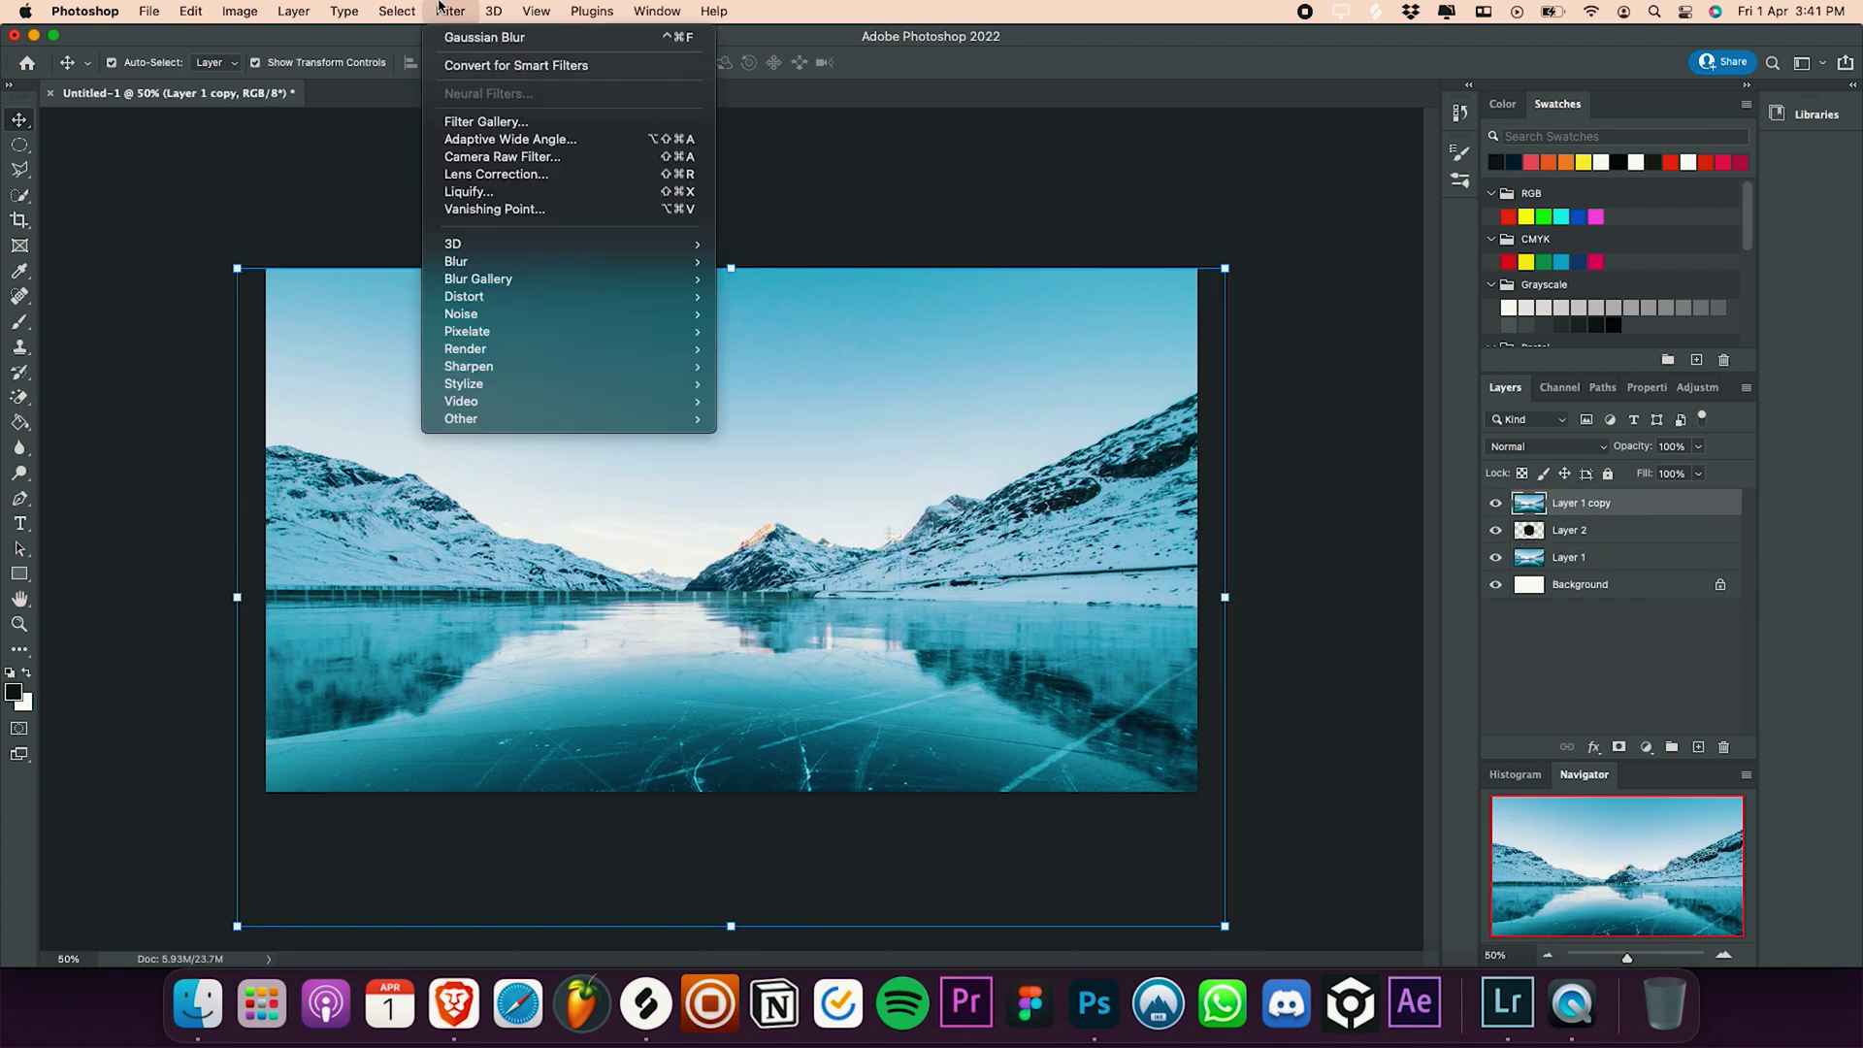
{"action": "mouse_move", "coordinate": [507, 304]}
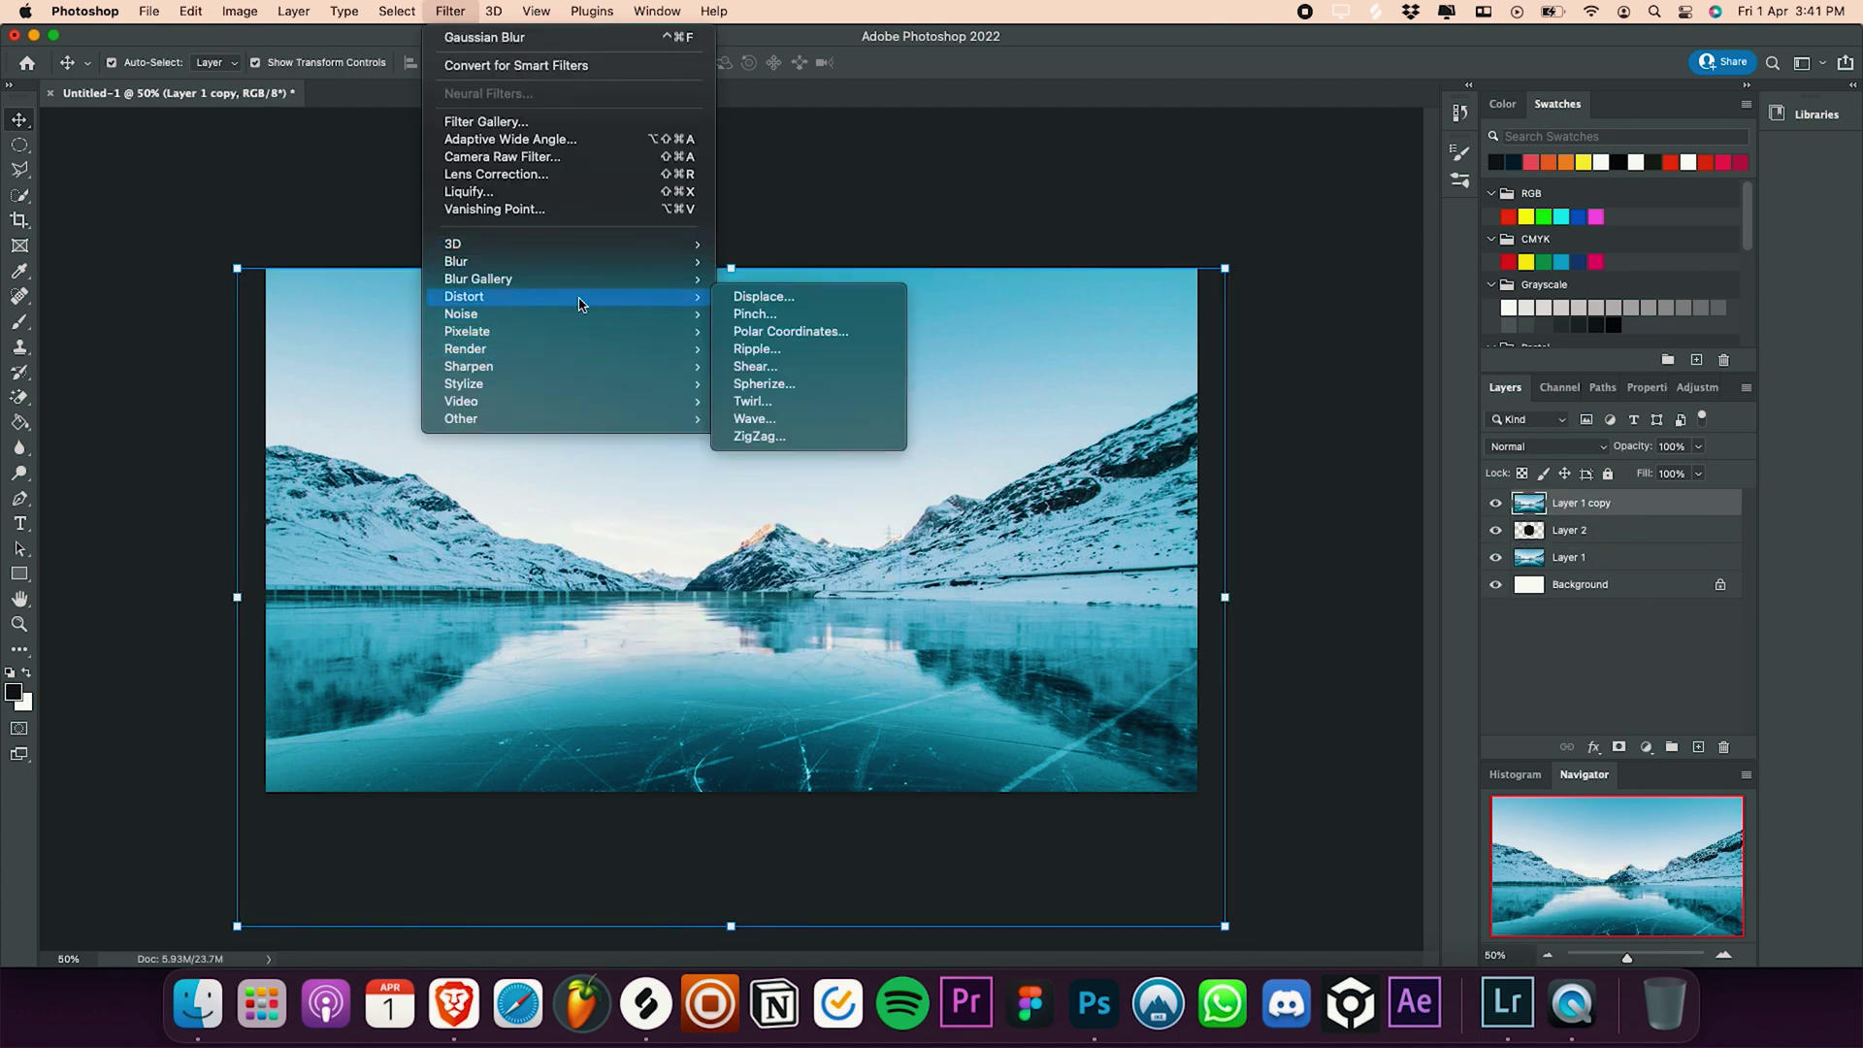
{"action": "left_click", "coordinate": [758, 386]}
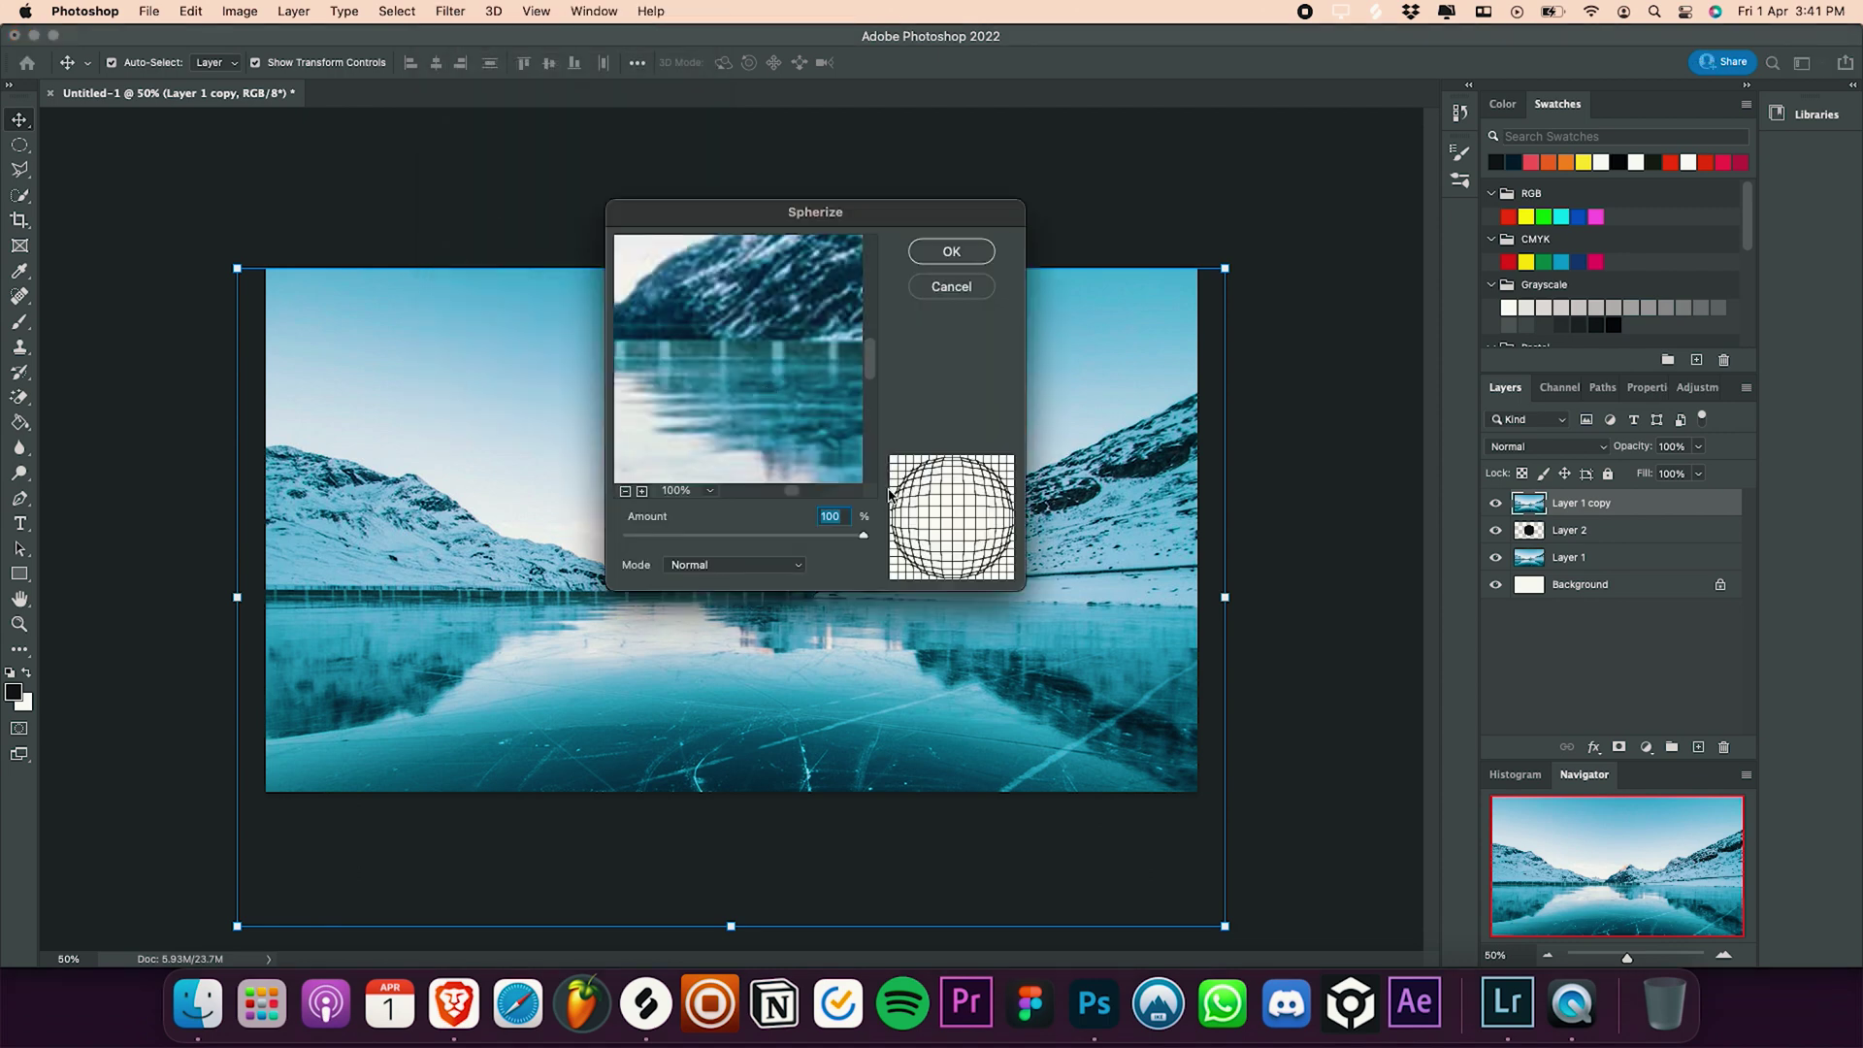
{"action": "mouse_move", "coordinate": [898, 531]}
{"action": "left_mouse_down"}
{"action": "mouse_move", "coordinate": [626, 536]}
{"action": "mouse_move", "coordinate": [879, 540]}
{"action": "left_mouse_up"}
{"action": "left_click", "coordinate": [953, 252]}
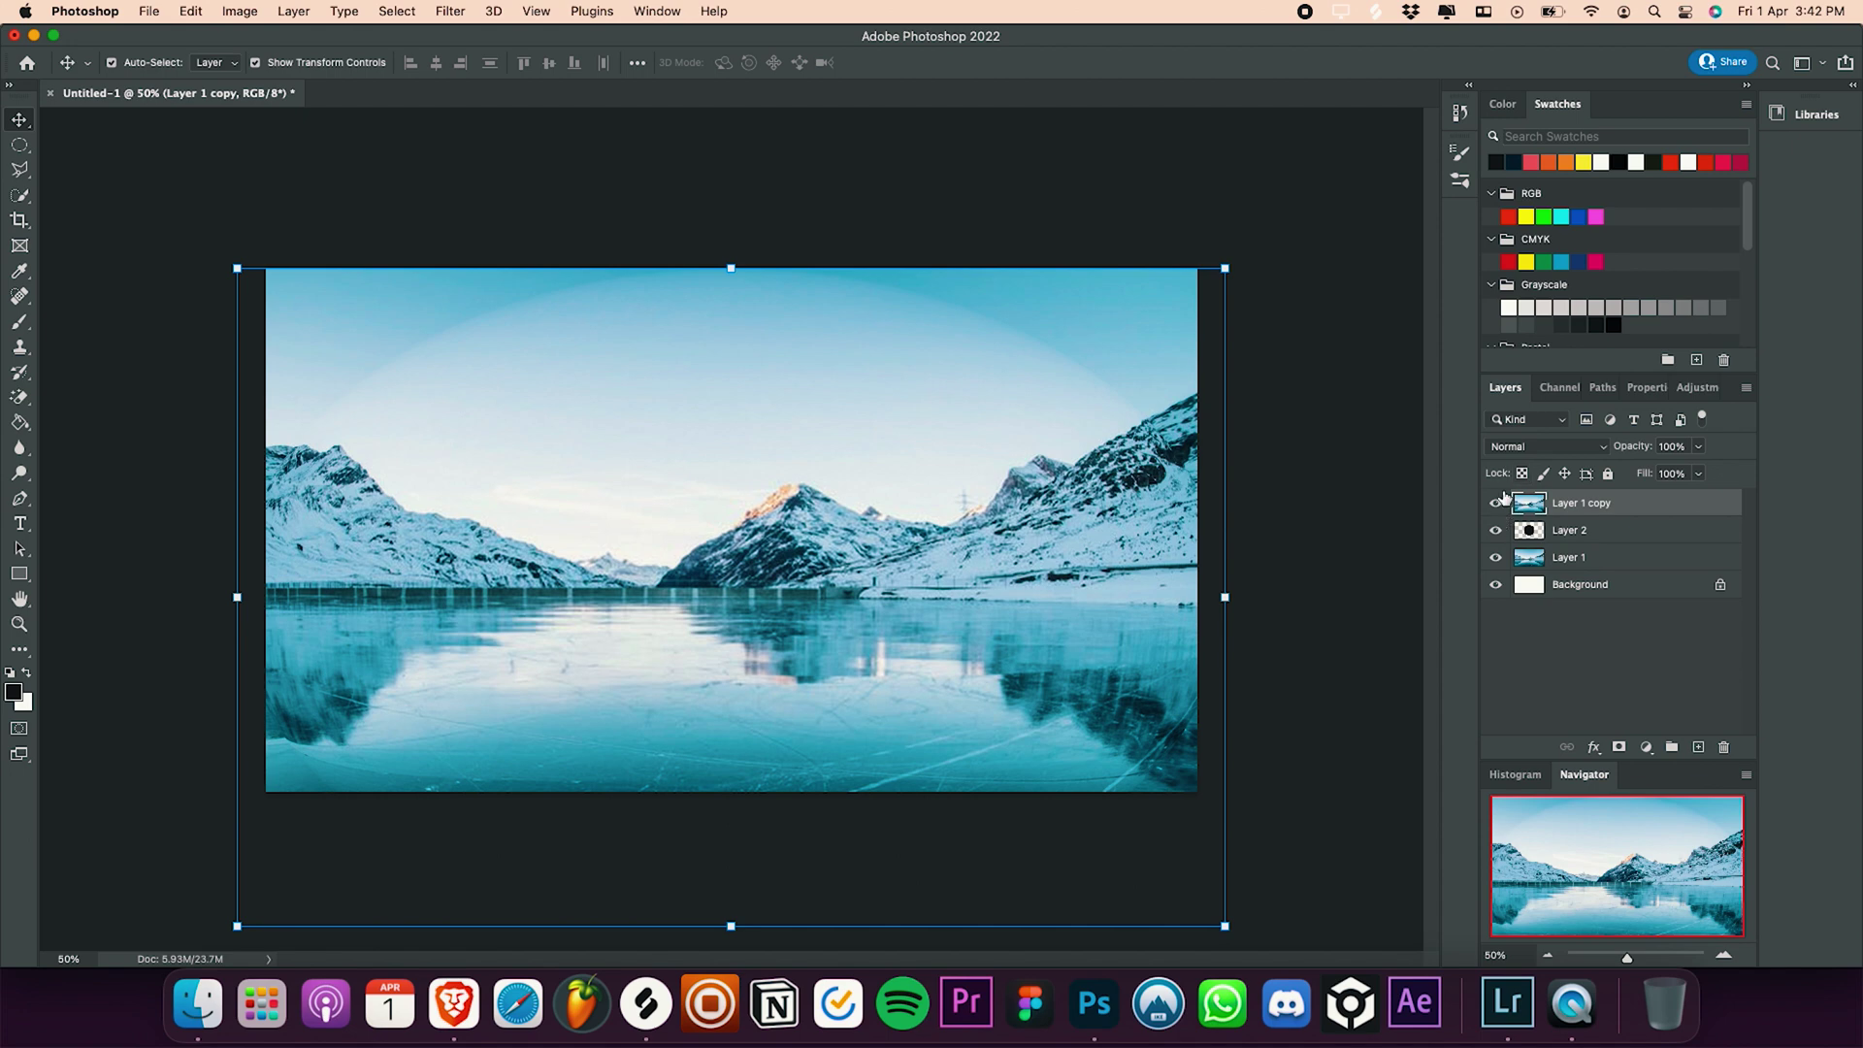
Step: Clip Layer 1 copy to the navy circle and shift the photo slightly right
{"action": "right_click", "coordinate": [1602, 503]}
{"action": "scroll", "coordinate": [1750, 427], "scroll_direction": "down", "scroll_amount": 5}
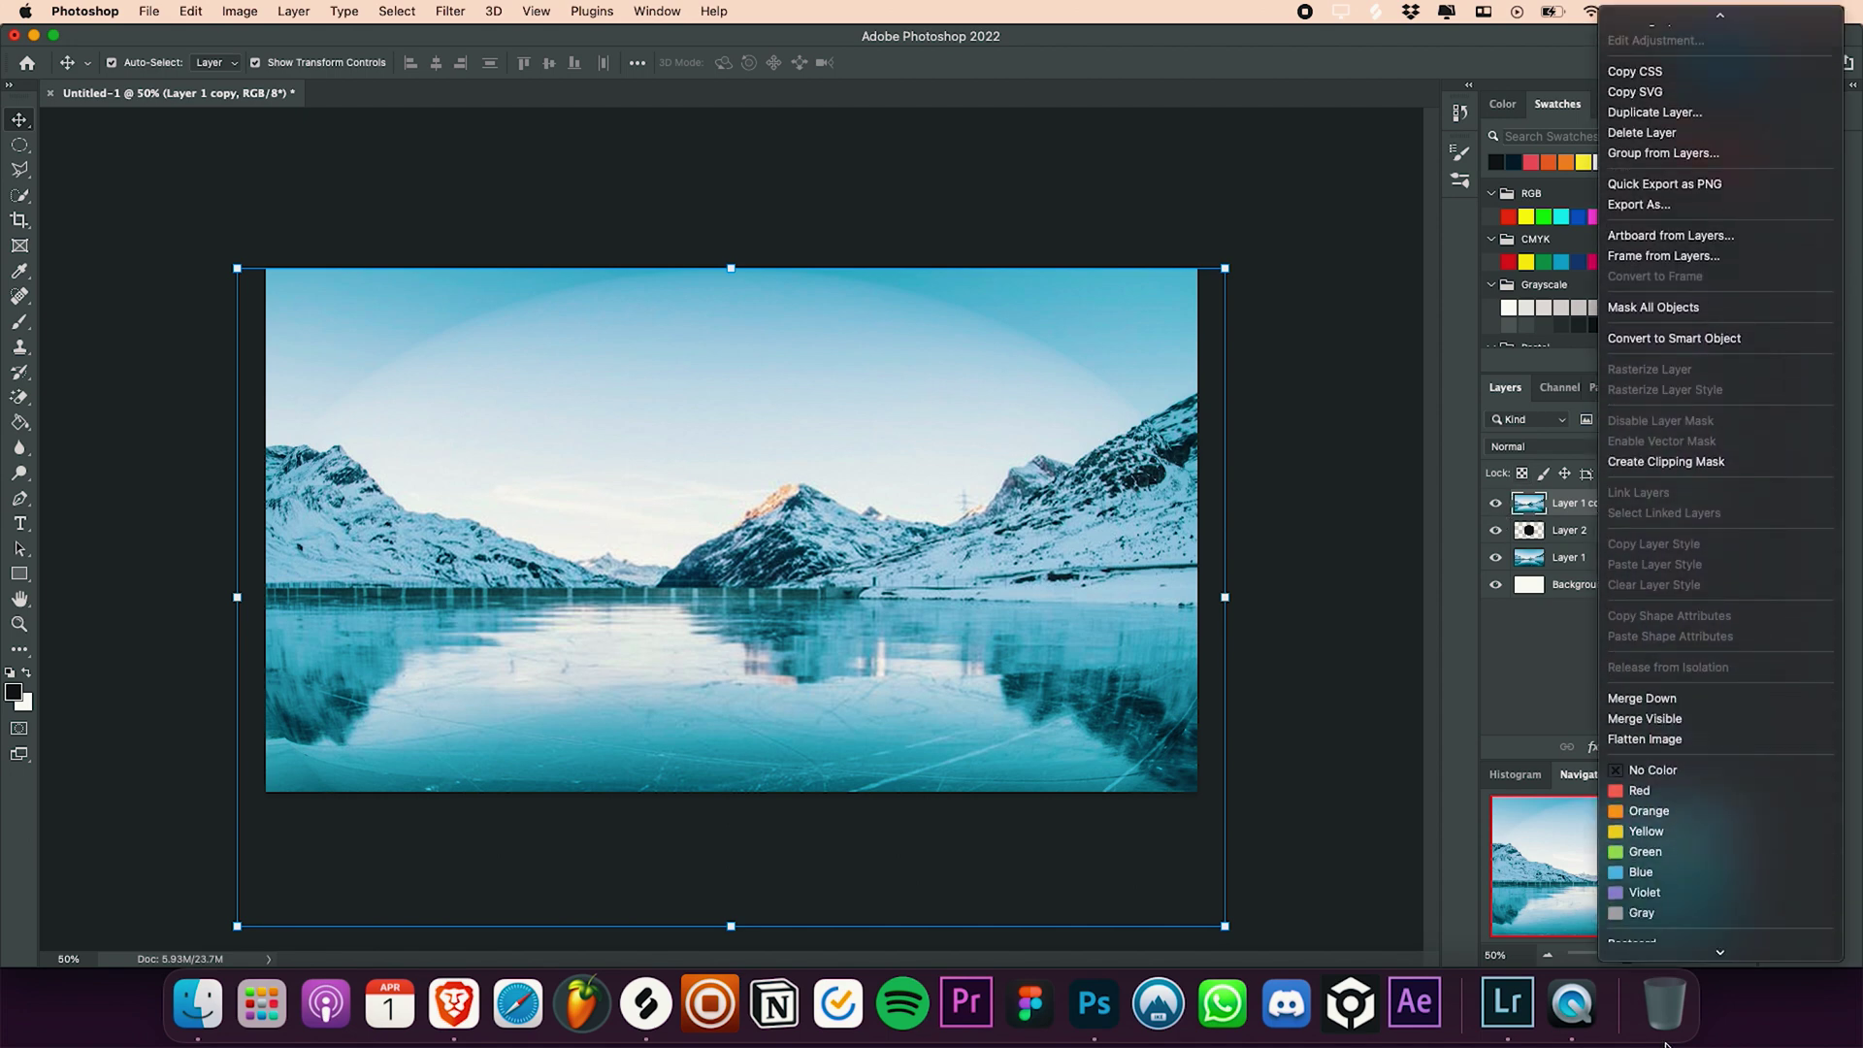
{"action": "left_click", "coordinate": [1750, 427]}
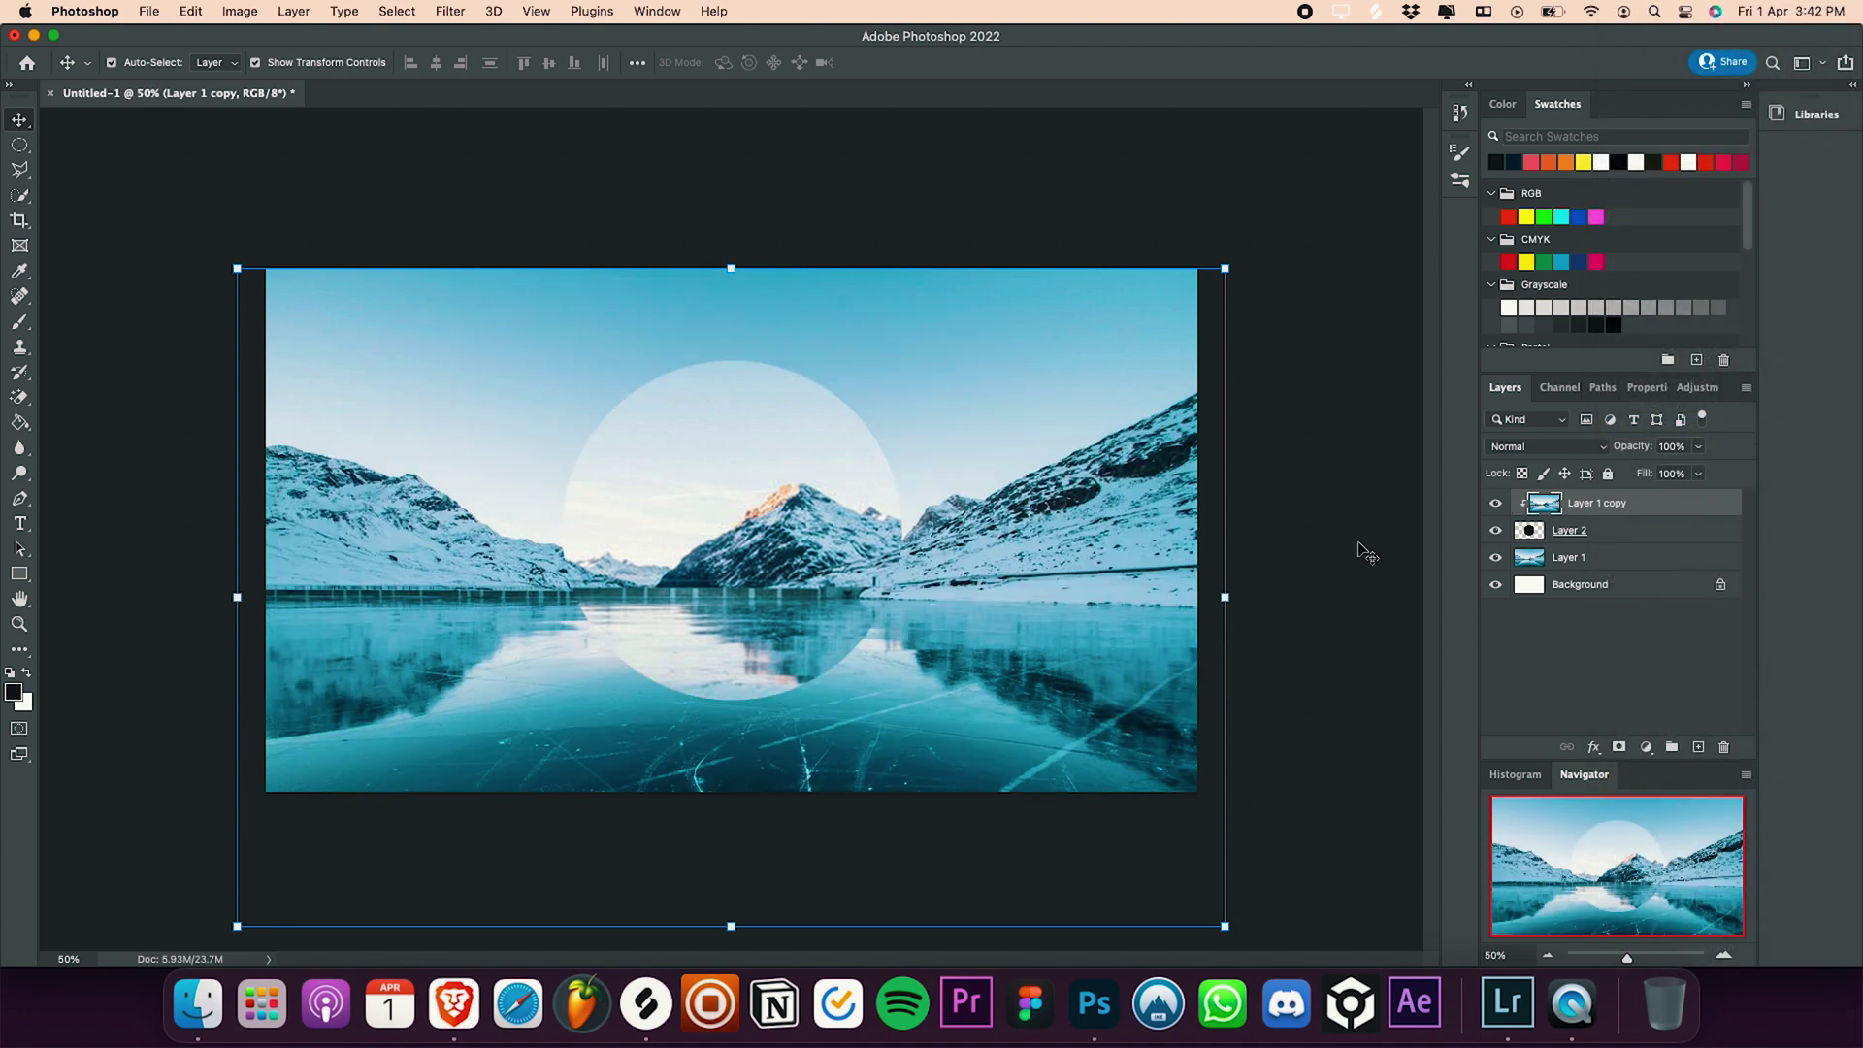
{"action": "mouse_move", "coordinate": [737, 570]}
{"action": "left_mouse_down"}
{"action": "mouse_move", "coordinate": [786, 558]}
{"action": "mouse_move", "coordinate": [753, 577]}
{"action": "left_mouse_up"}
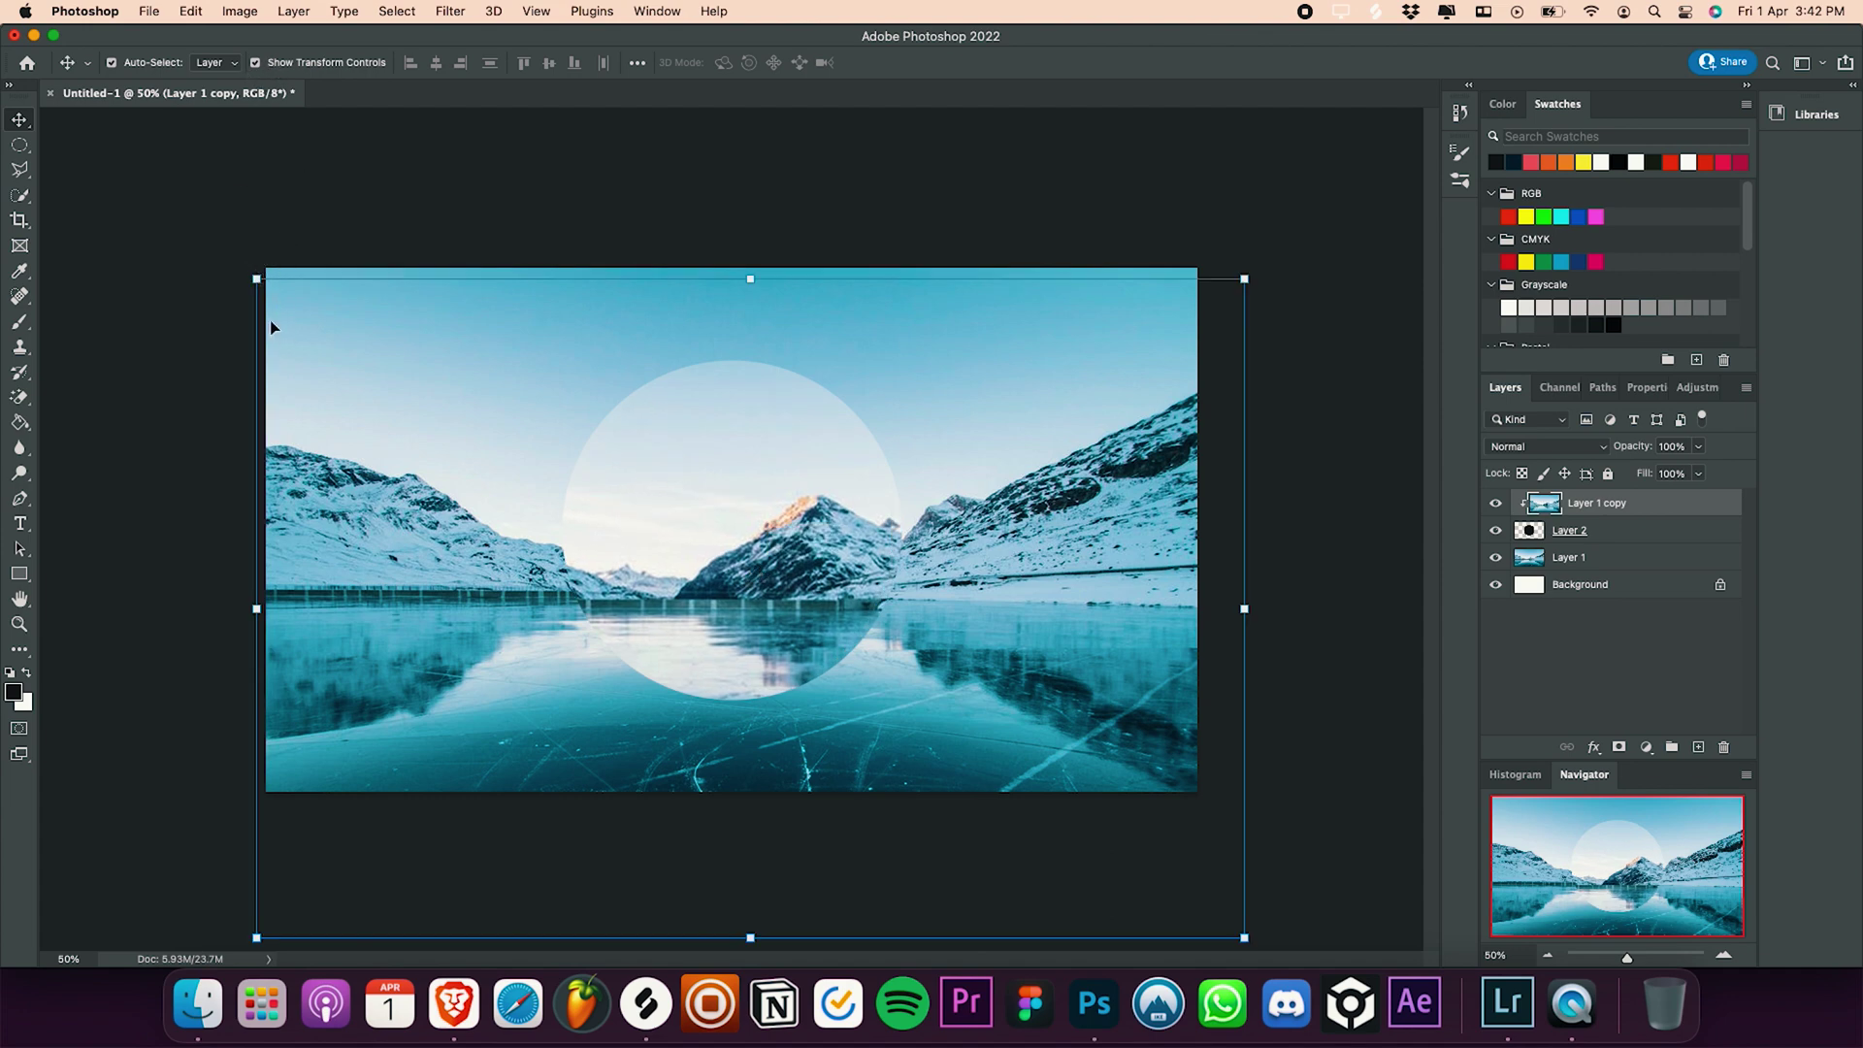
Step: Scale the photo copy to about 57%, centre it over the circle, narrow to 53.63% width, and commit
{"action": "left_click_drag", "start_coordinate": [255, 279], "coordinate": [732, 591]}
{"action": "left_click_drag", "start_coordinate": [846, 689], "coordinate": [874, 381]}
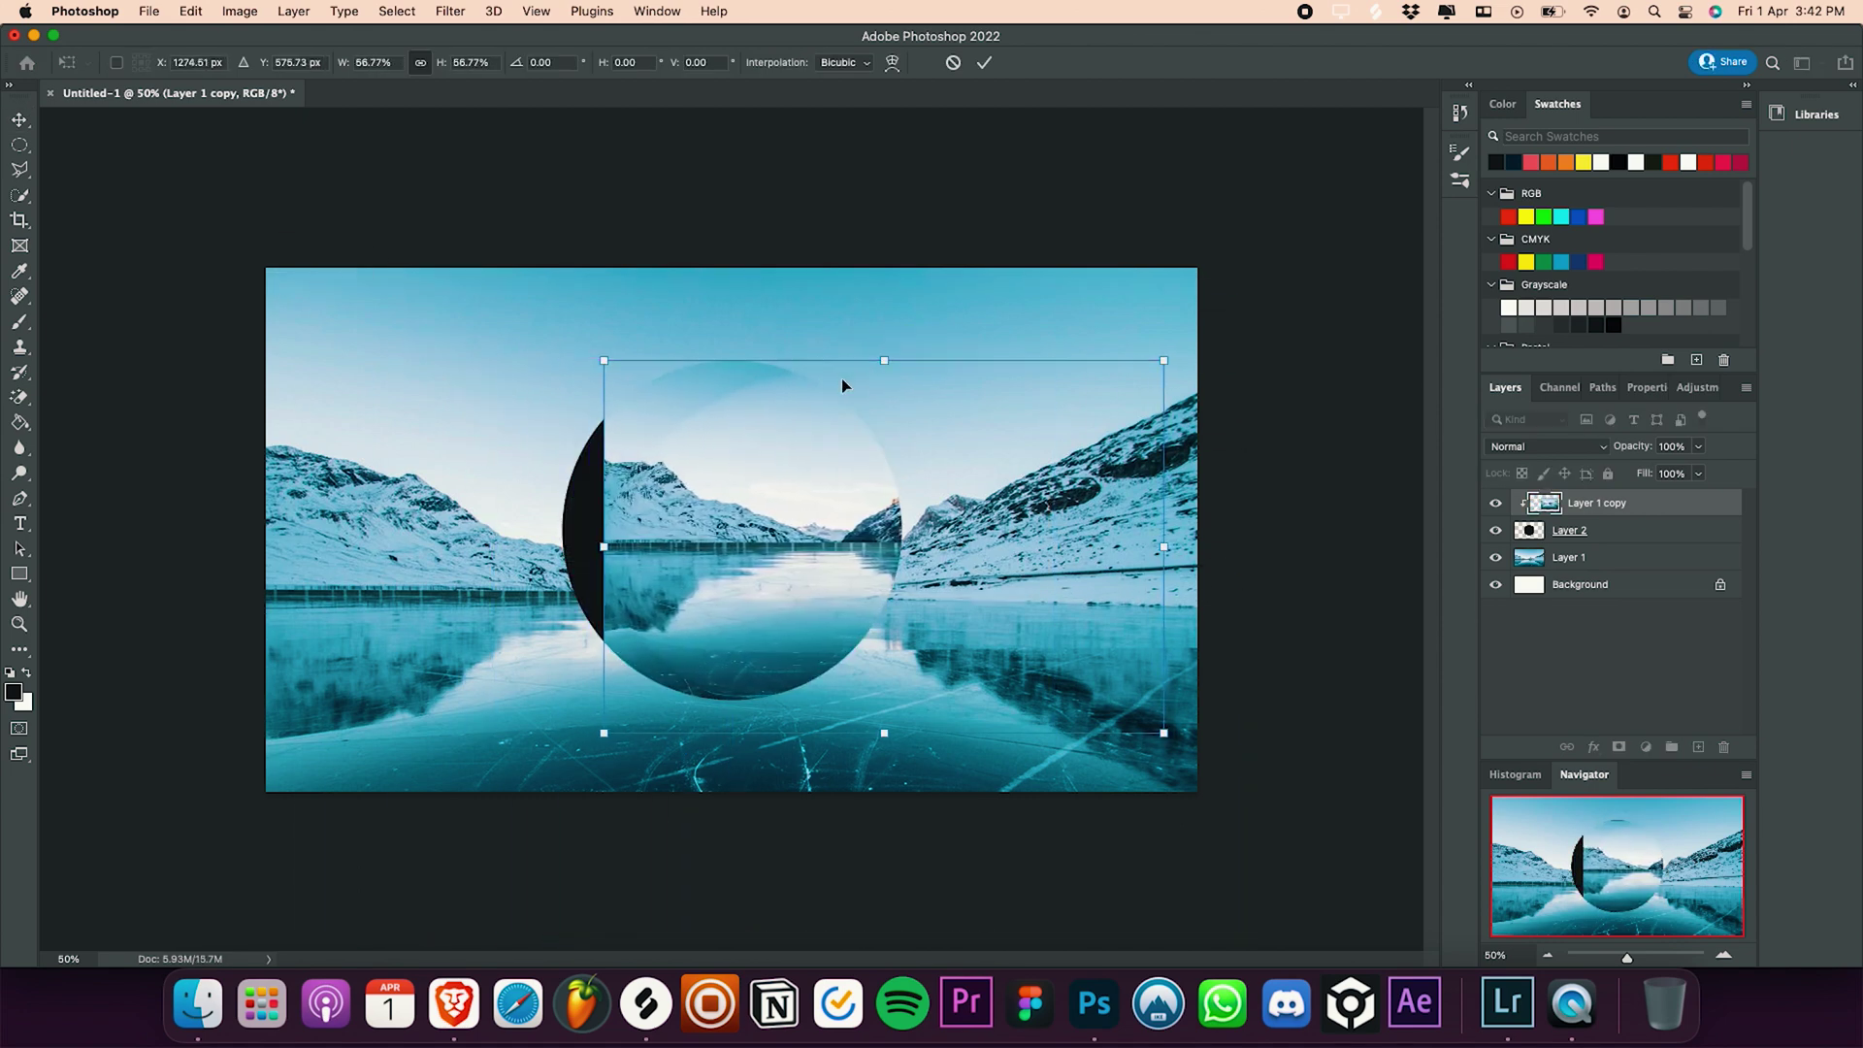
{"action": "left_click_drag", "start_coordinate": [683, 547], "coordinate": [533, 532]}
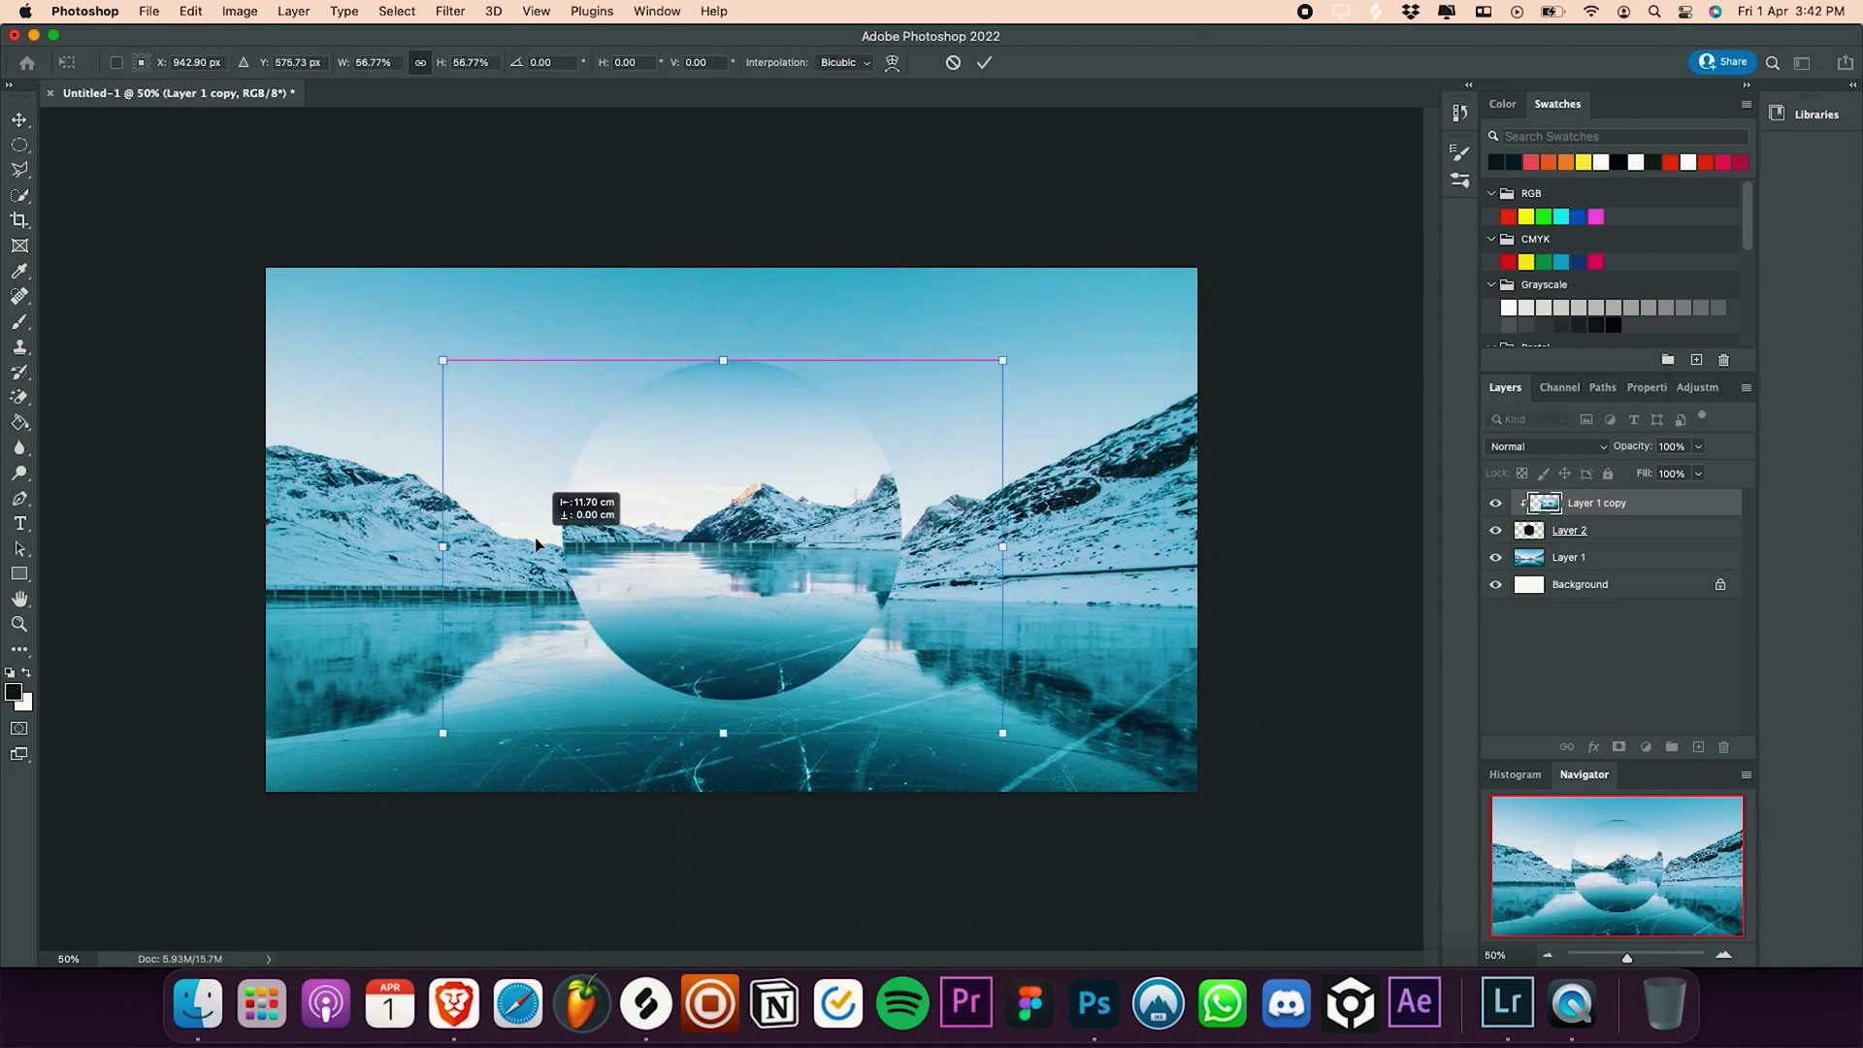
{"action": "left_click_drag", "start_coordinate": [897, 456], "coordinate": [897, 456]}
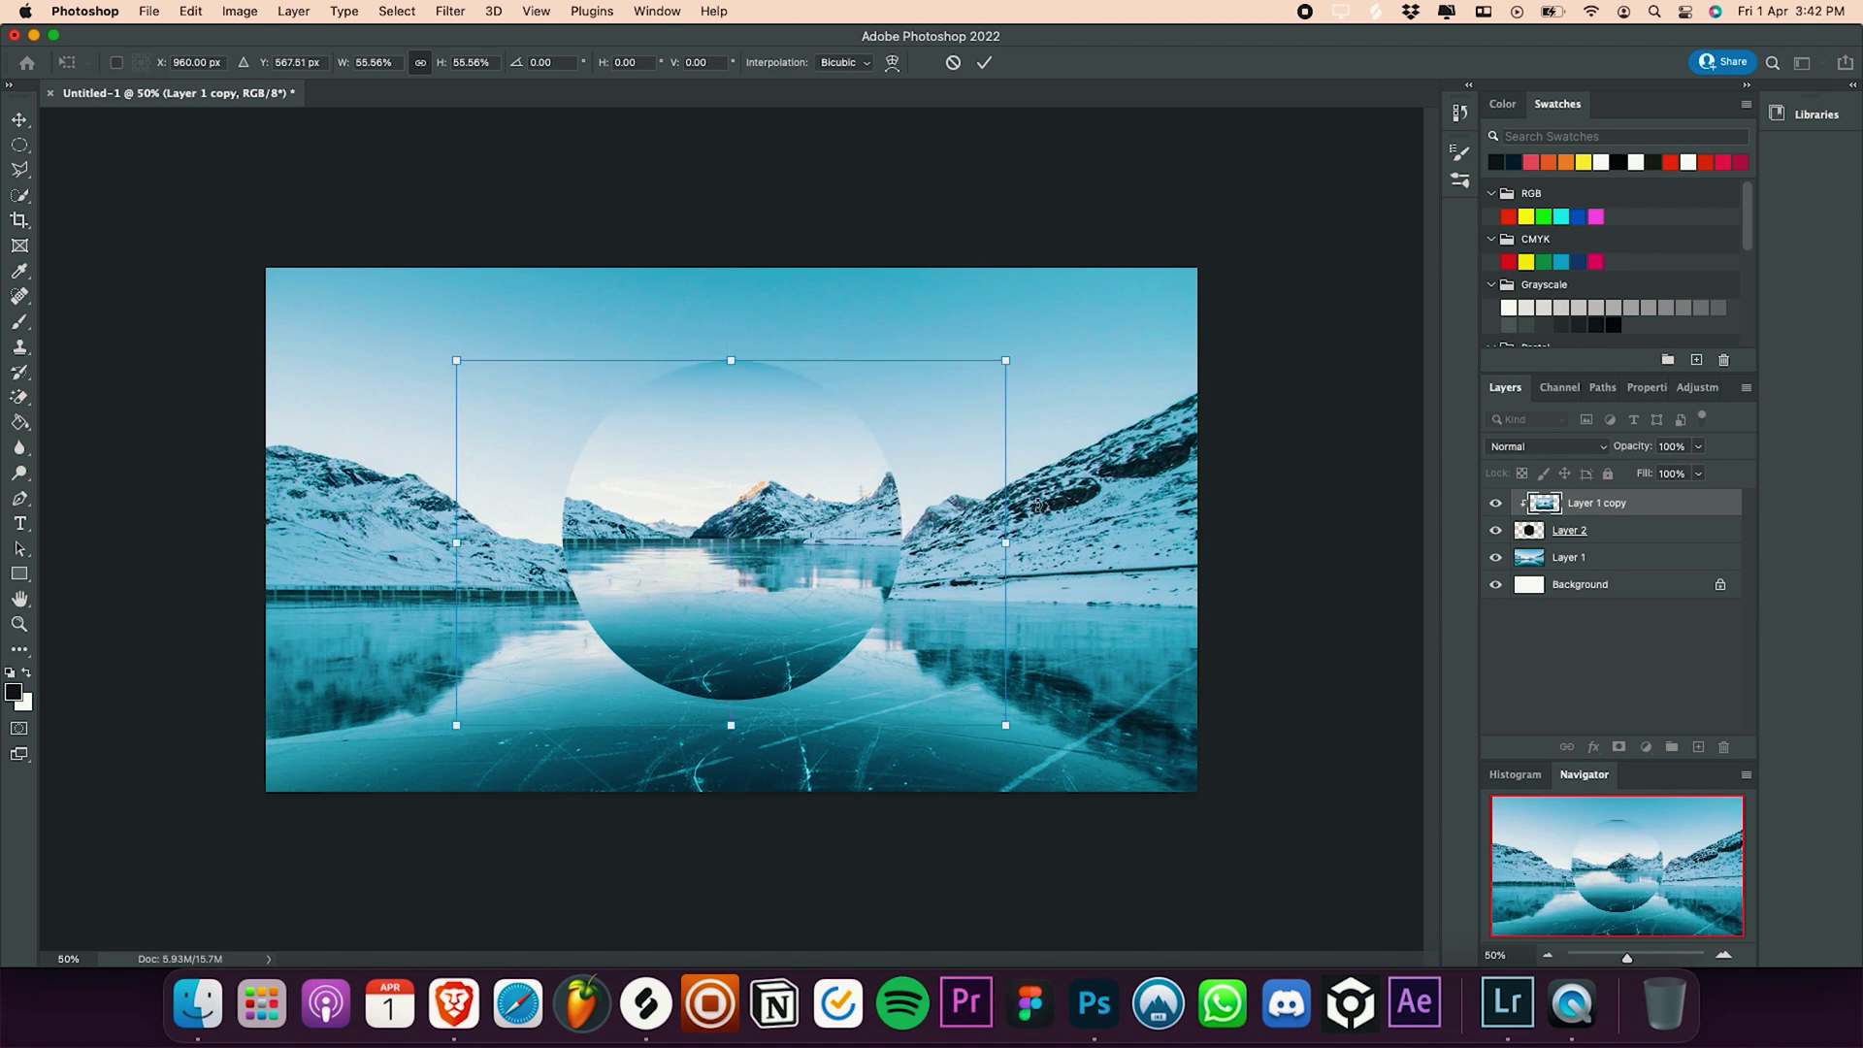
{"action": "left_click_drag", "start_coordinate": [1005, 541], "coordinate": [987, 540]}
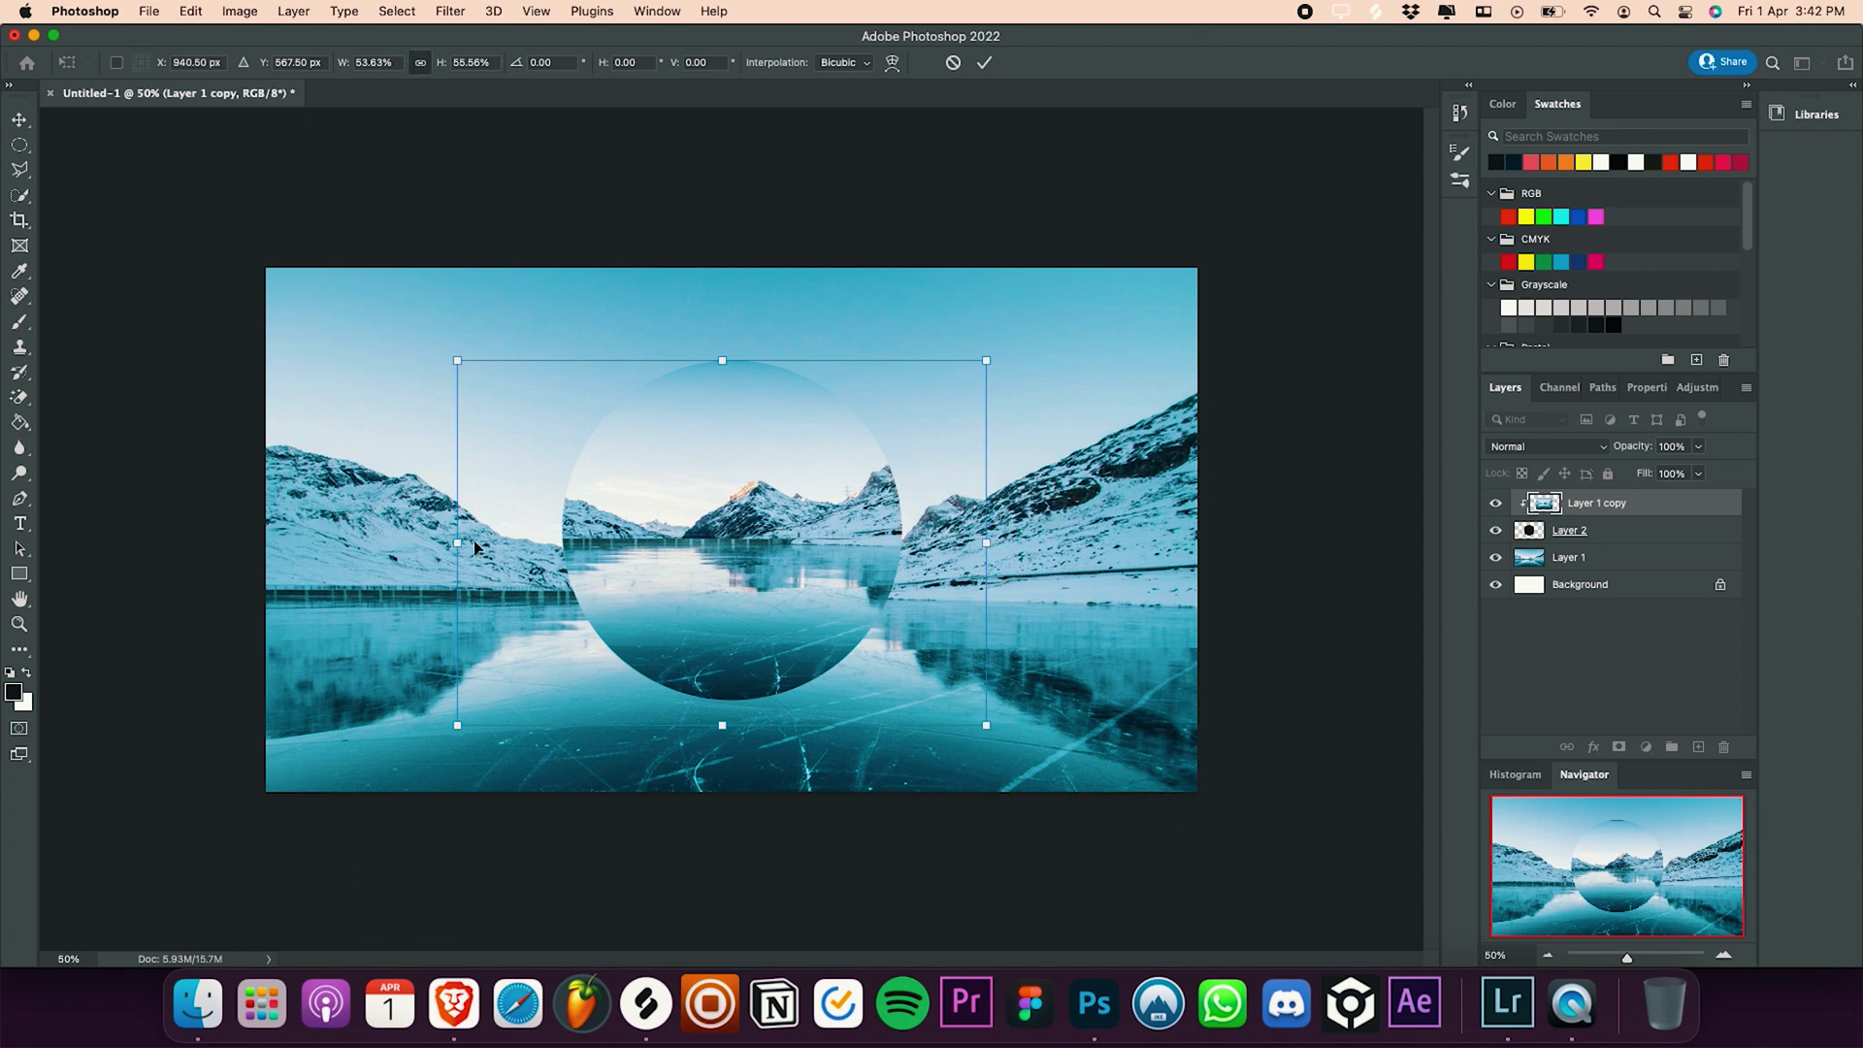
{"action": "mouse_move", "coordinate": [452, 549]}
{"action": "left_mouse_down"}
{"action": "mouse_move", "coordinate": [490, 545]}
{"action": "mouse_move", "coordinate": [476, 551]}
{"action": "left_mouse_up"}
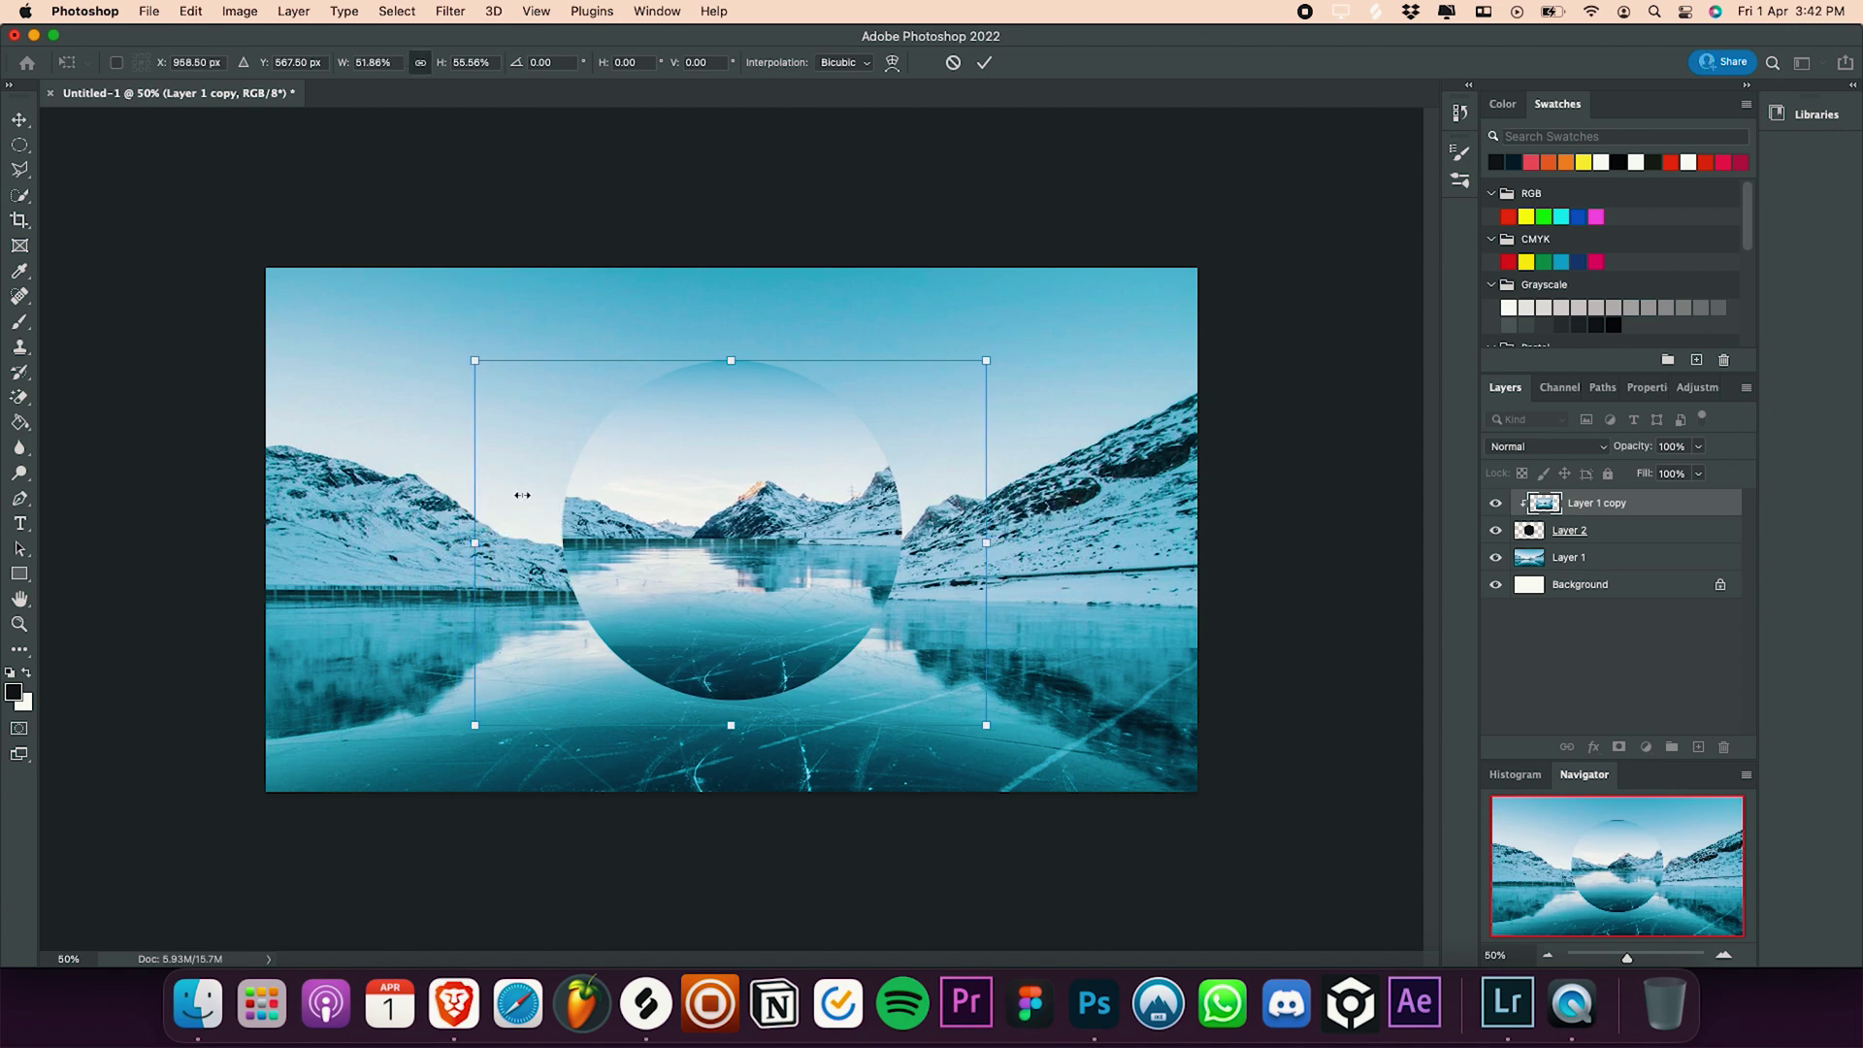
{"action": "key", "text": "Return"}
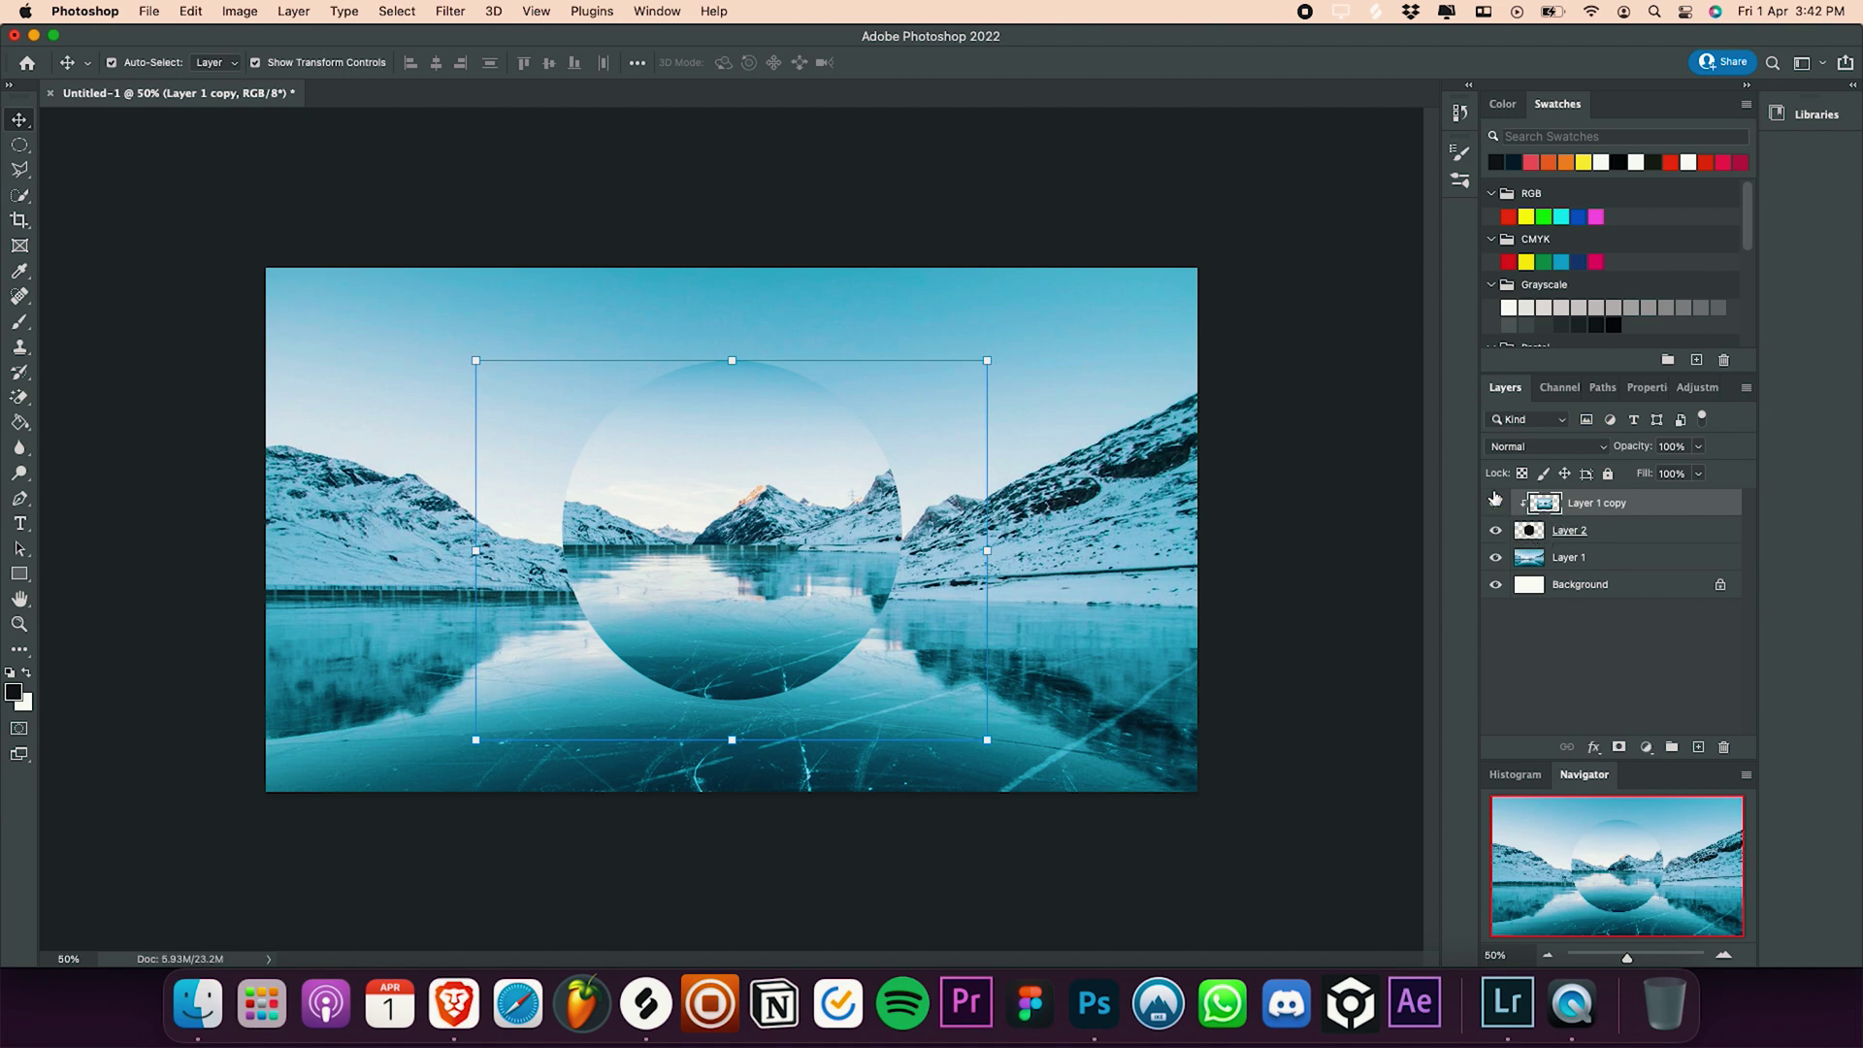
Step: Select the circle's area on Layer 2 with Quick Selection, then reactivate Layer 1 copy
{"action": "left_click", "coordinate": [1241, 529]}
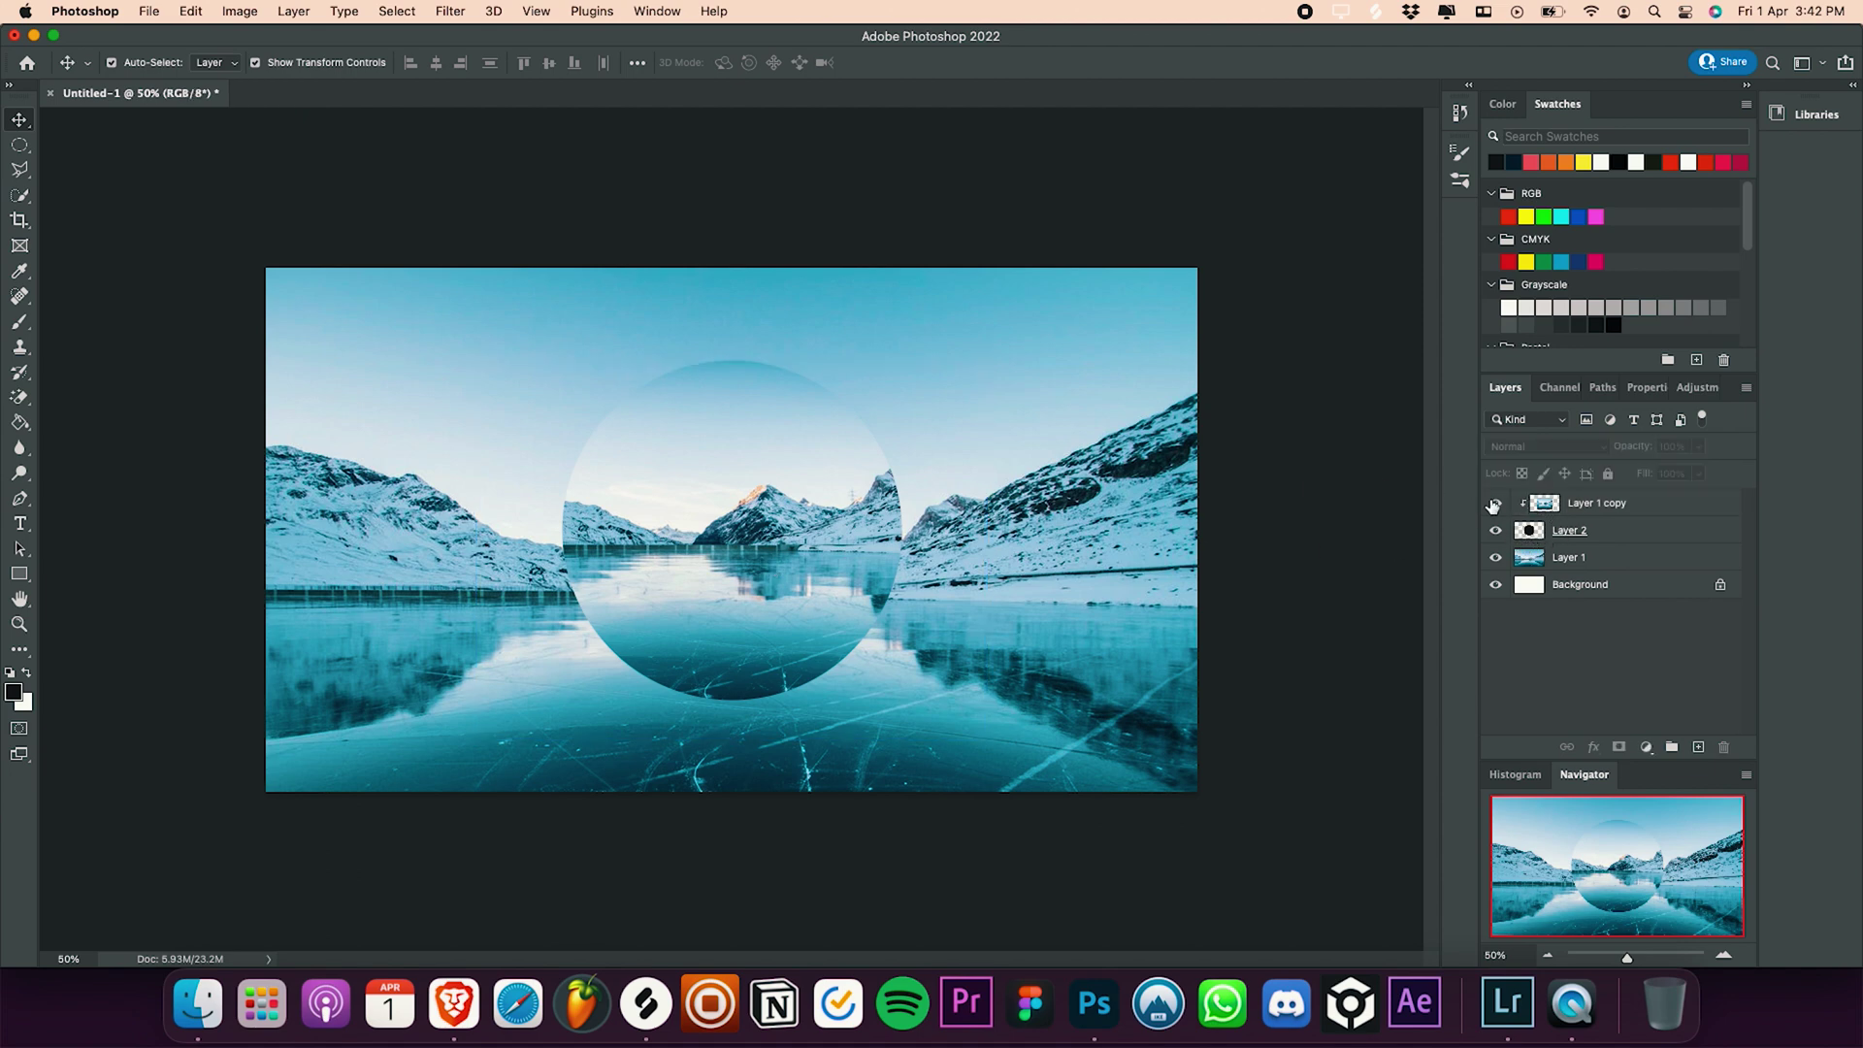
{"action": "left_click", "coordinate": [1494, 504]}
{"action": "left_click", "coordinate": [1494, 503]}
{"action": "left_click", "coordinate": [1495, 504]}
{"action": "left_click", "coordinate": [1532, 534]}
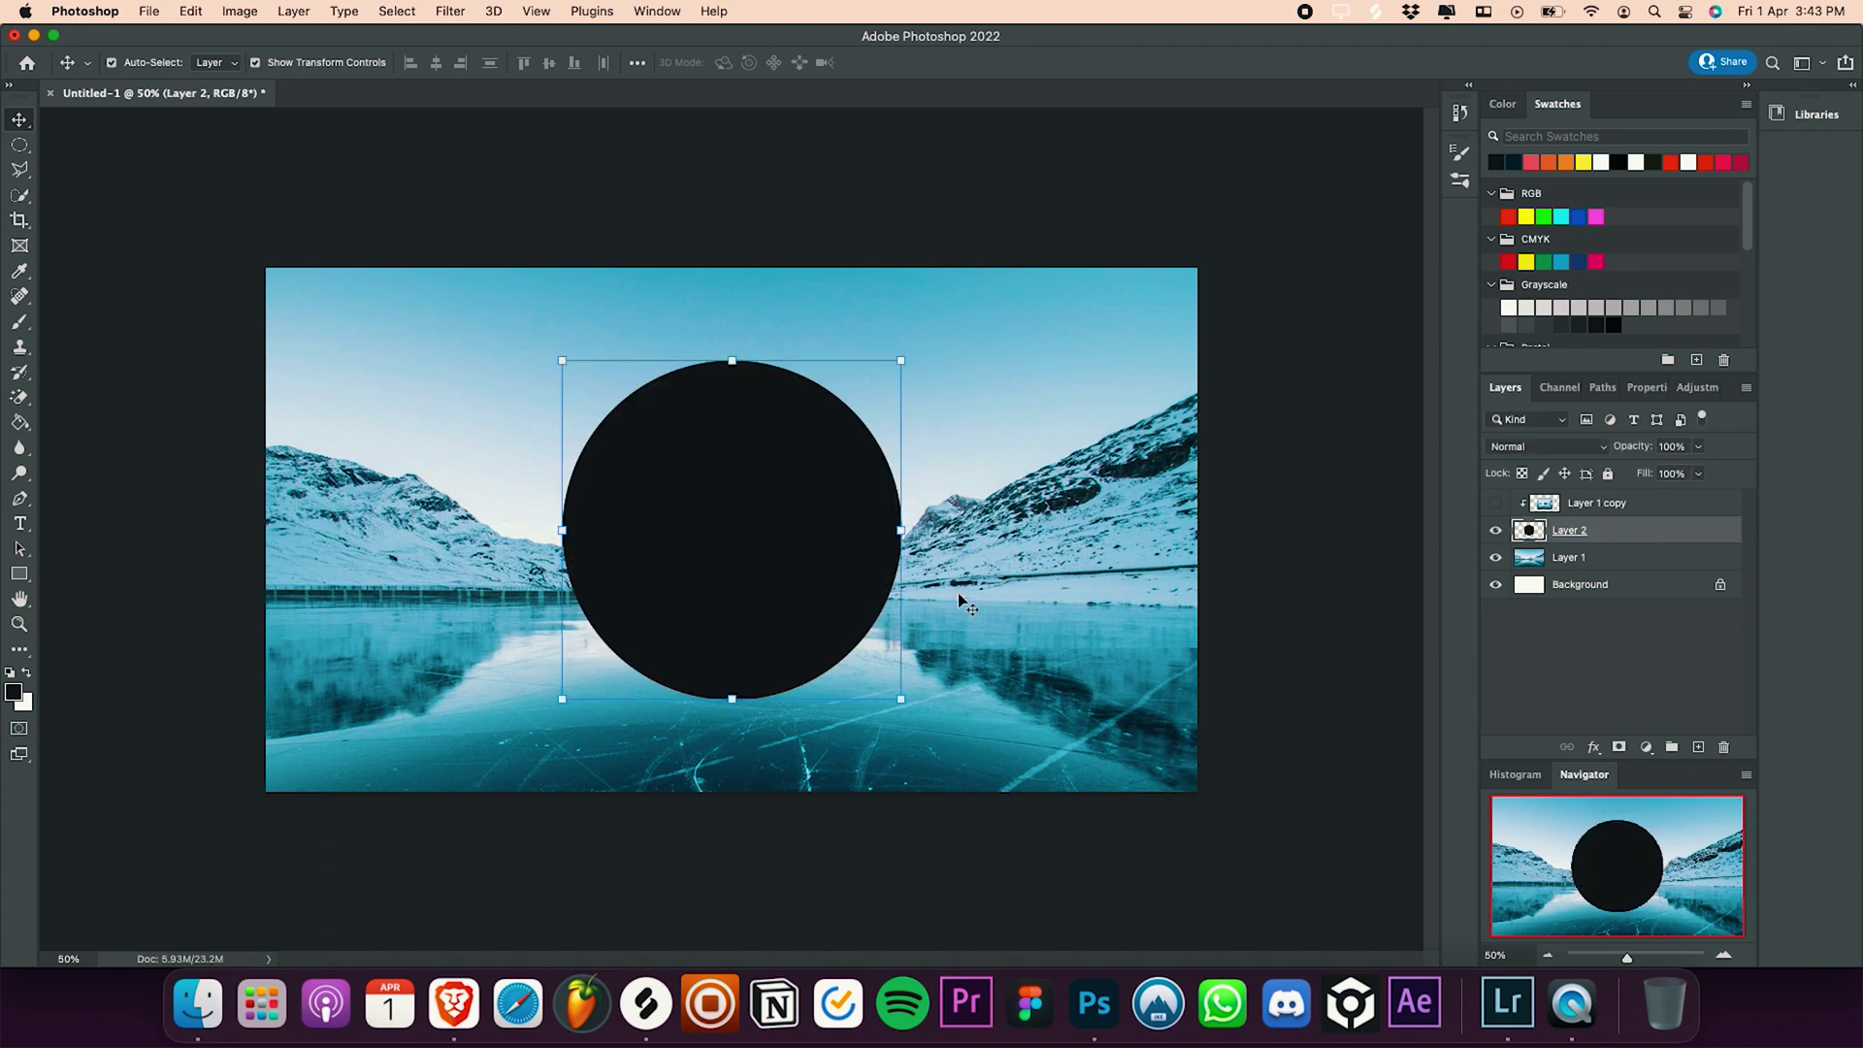
{"action": "left_click", "coordinate": [20, 199]}
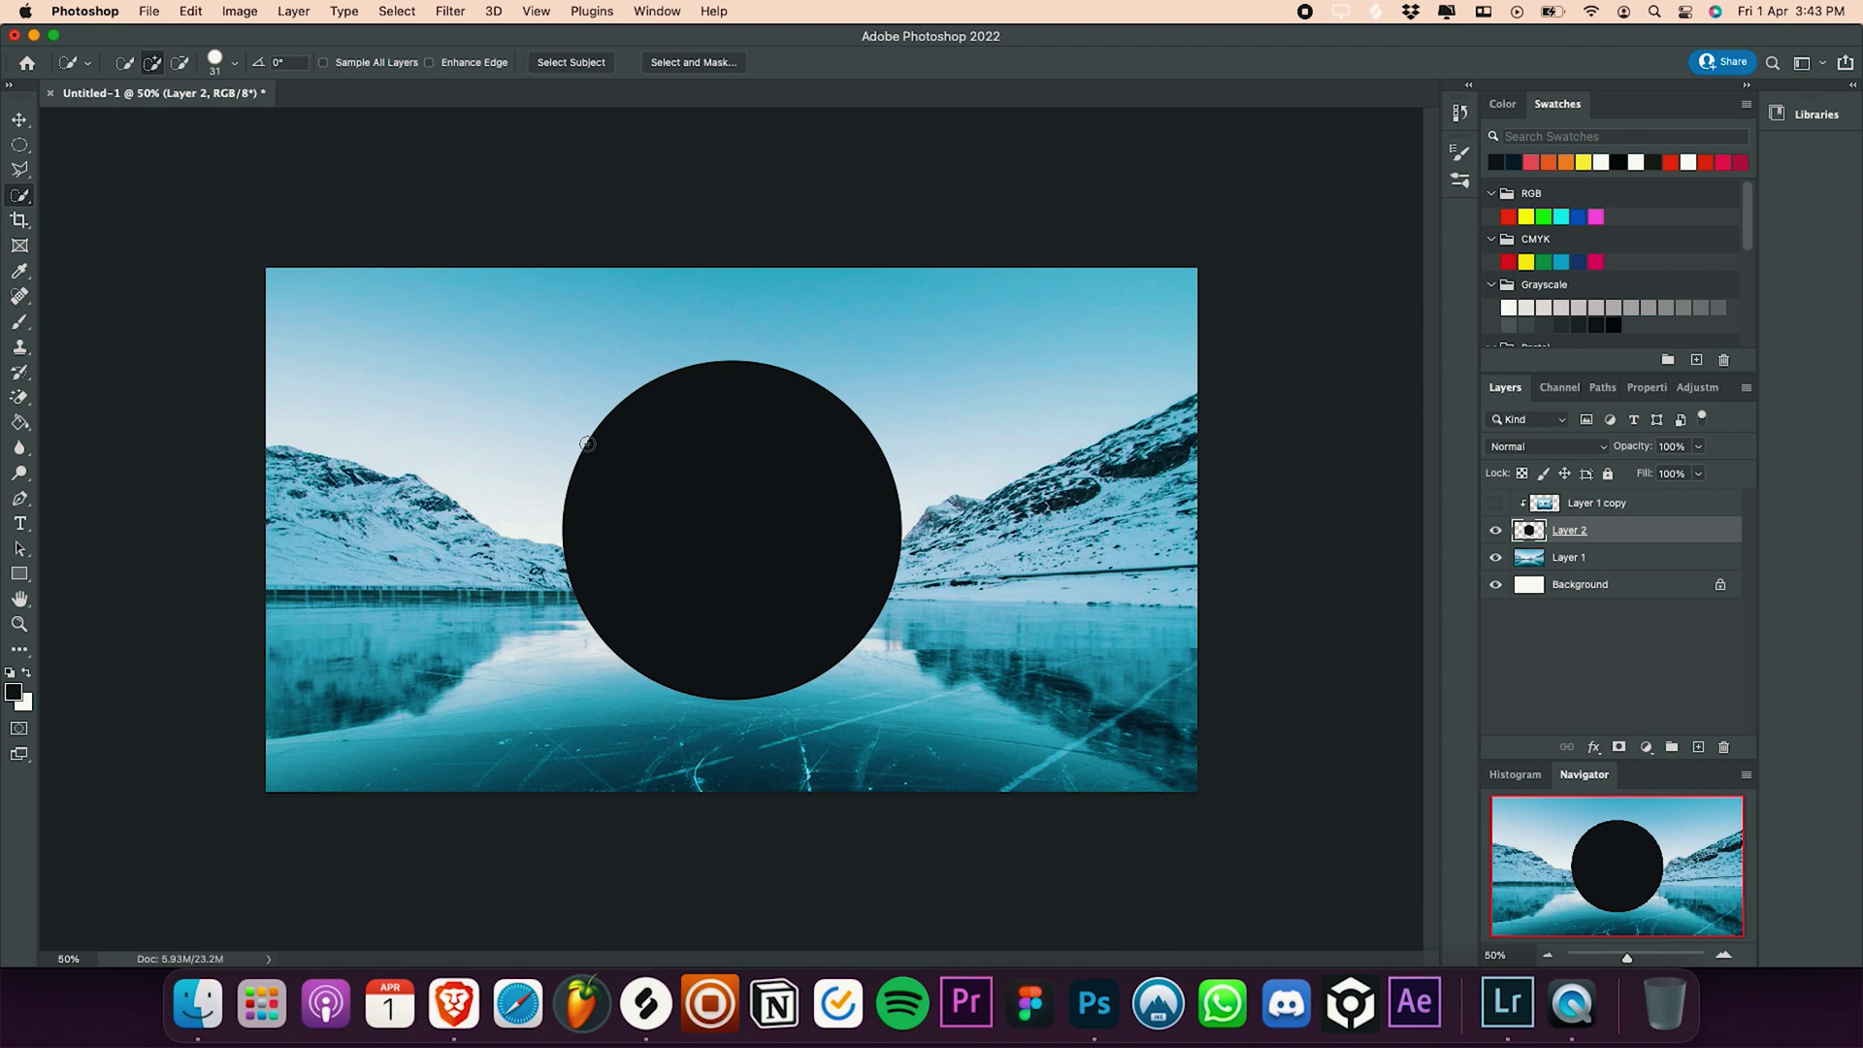
{"action": "left_click_drag", "start_coordinate": [582, 469], "coordinate": [853, 472]}
{"action": "left_click", "coordinate": [1495, 504]}
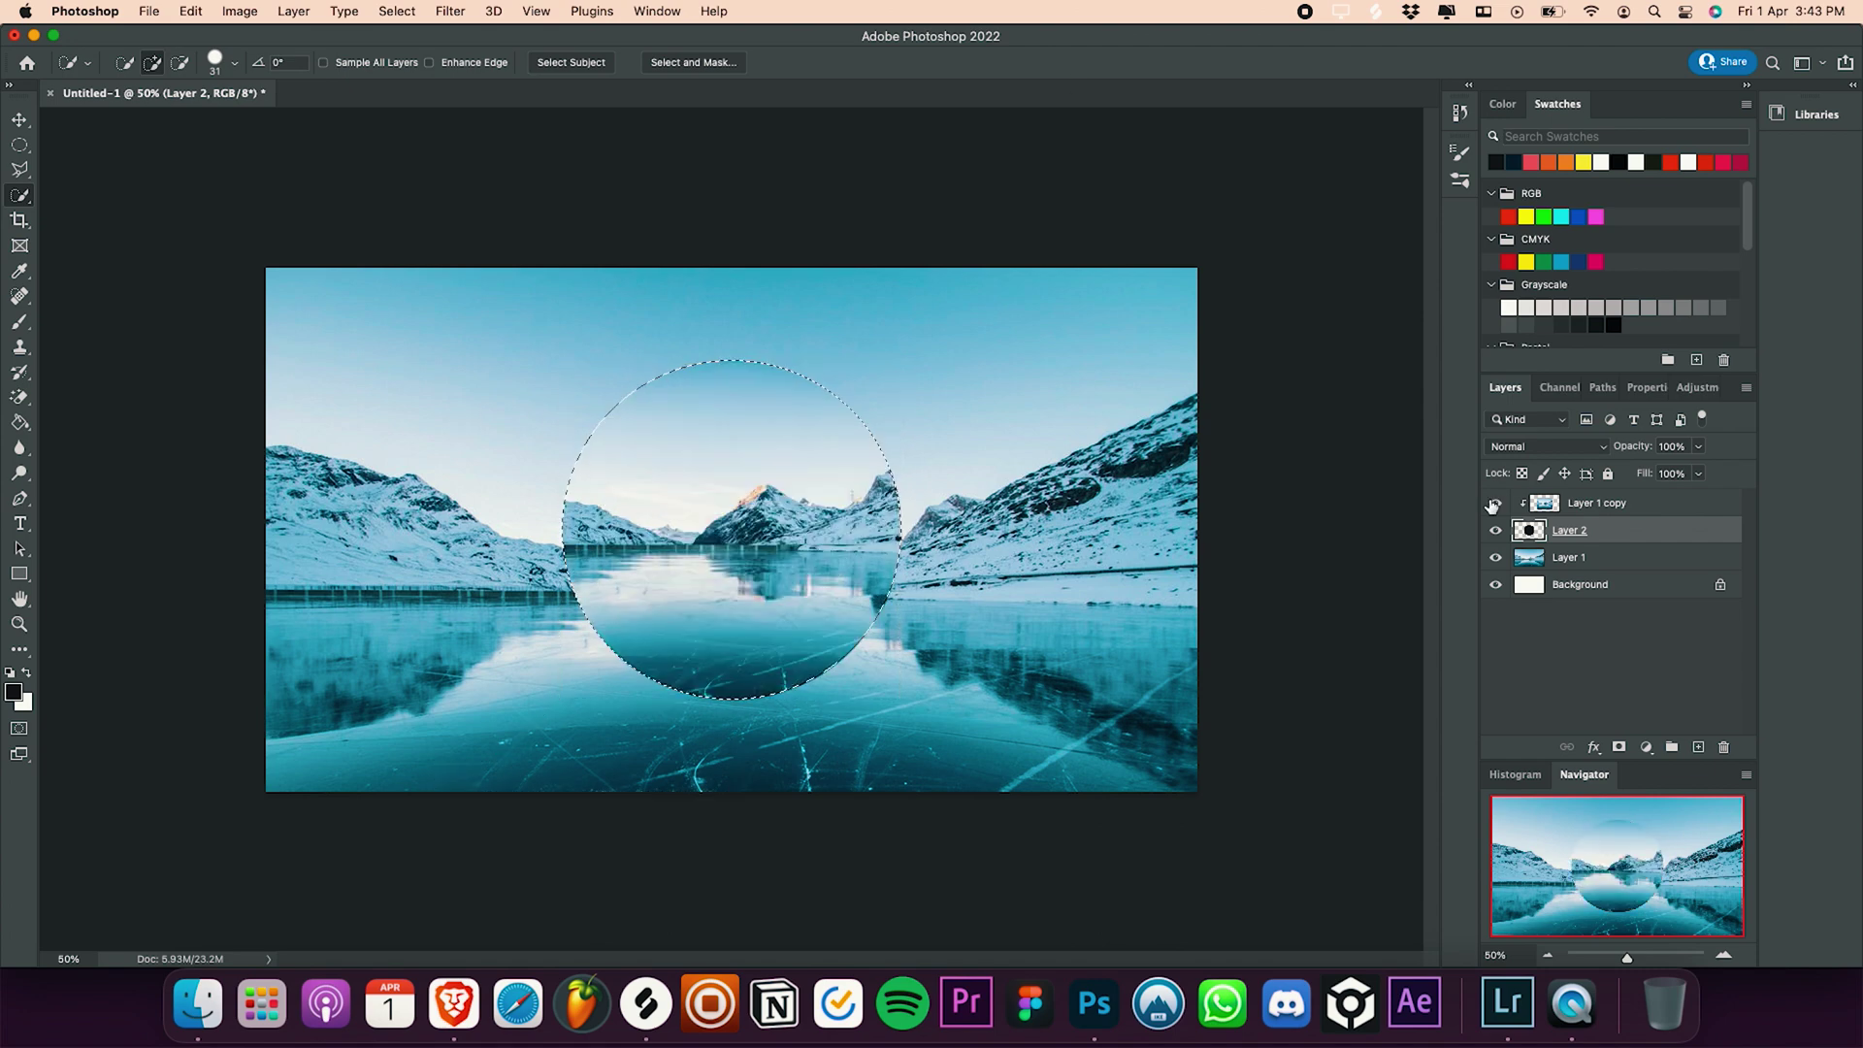
{"action": "left_click", "coordinate": [1599, 514]}
Step: Apply a Twirl distortion at angle 16 inside the circle, then deselect
{"action": "key", "text": "m"}
{"action": "left_click", "coordinate": [451, 11]}
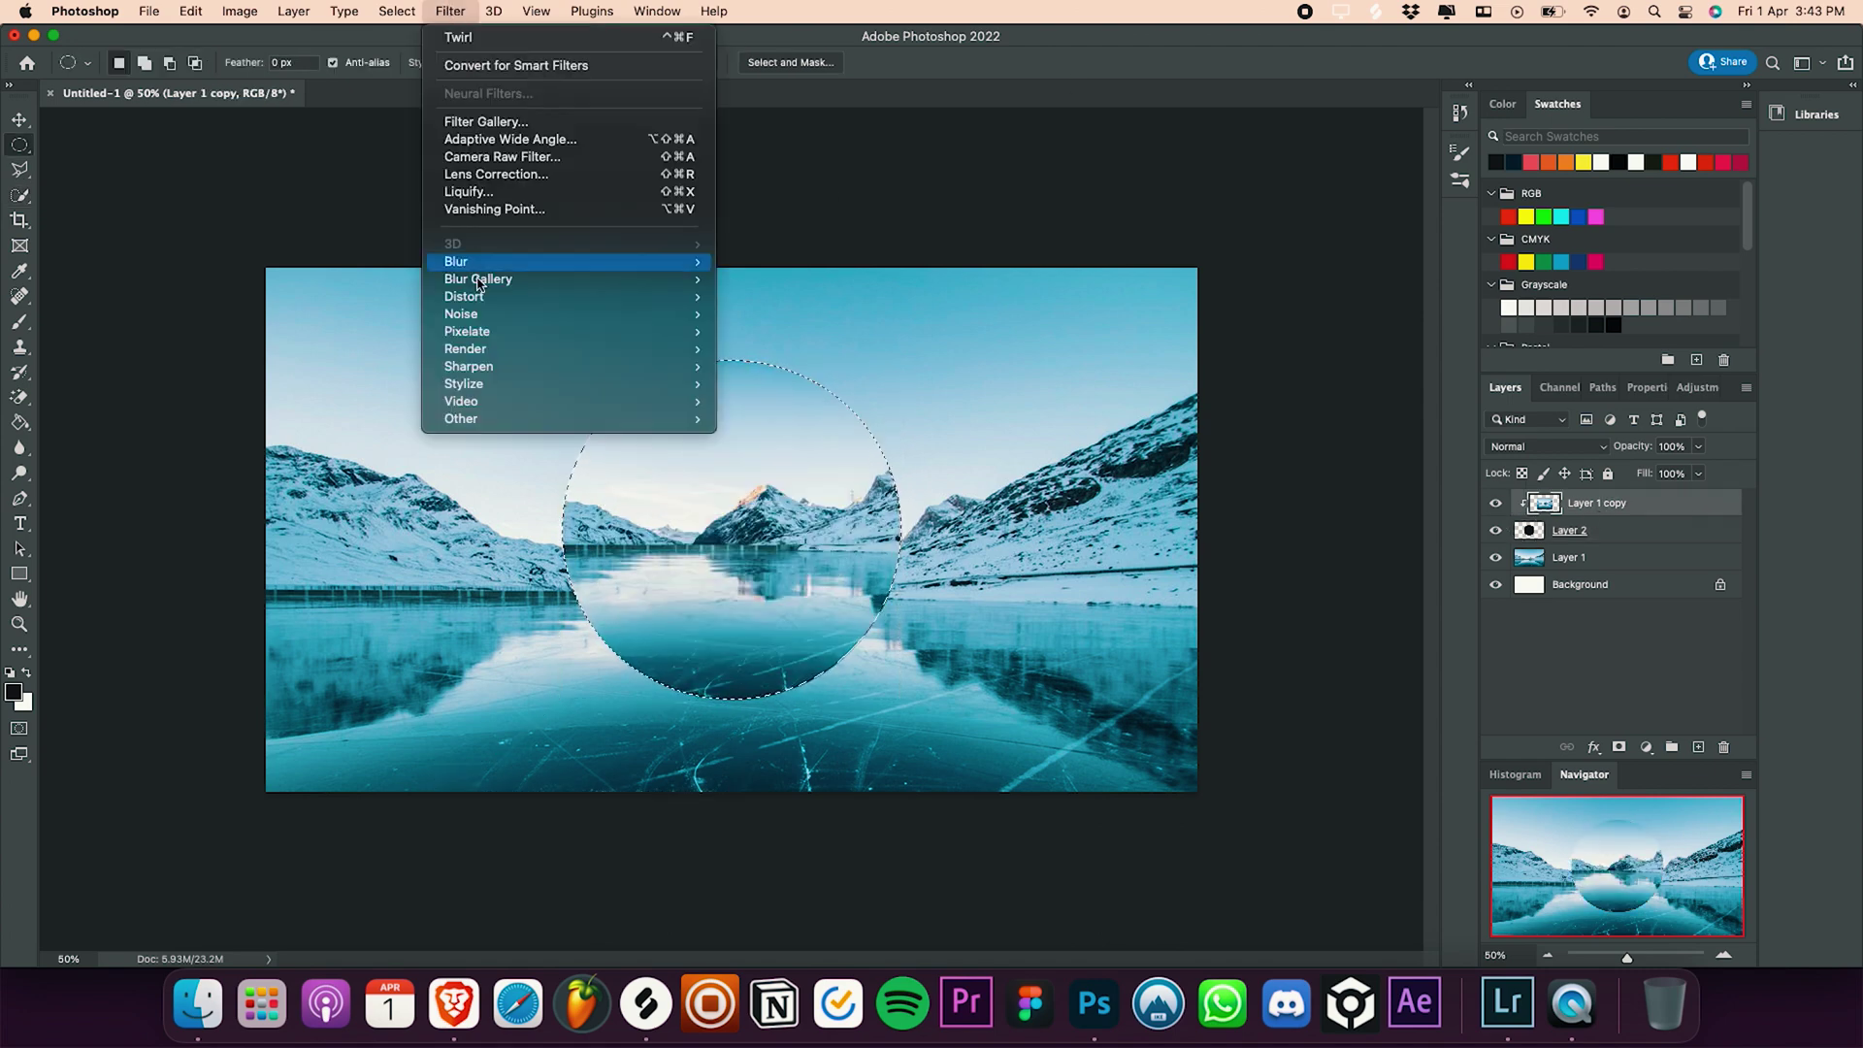
{"action": "mouse_move", "coordinate": [530, 272]}
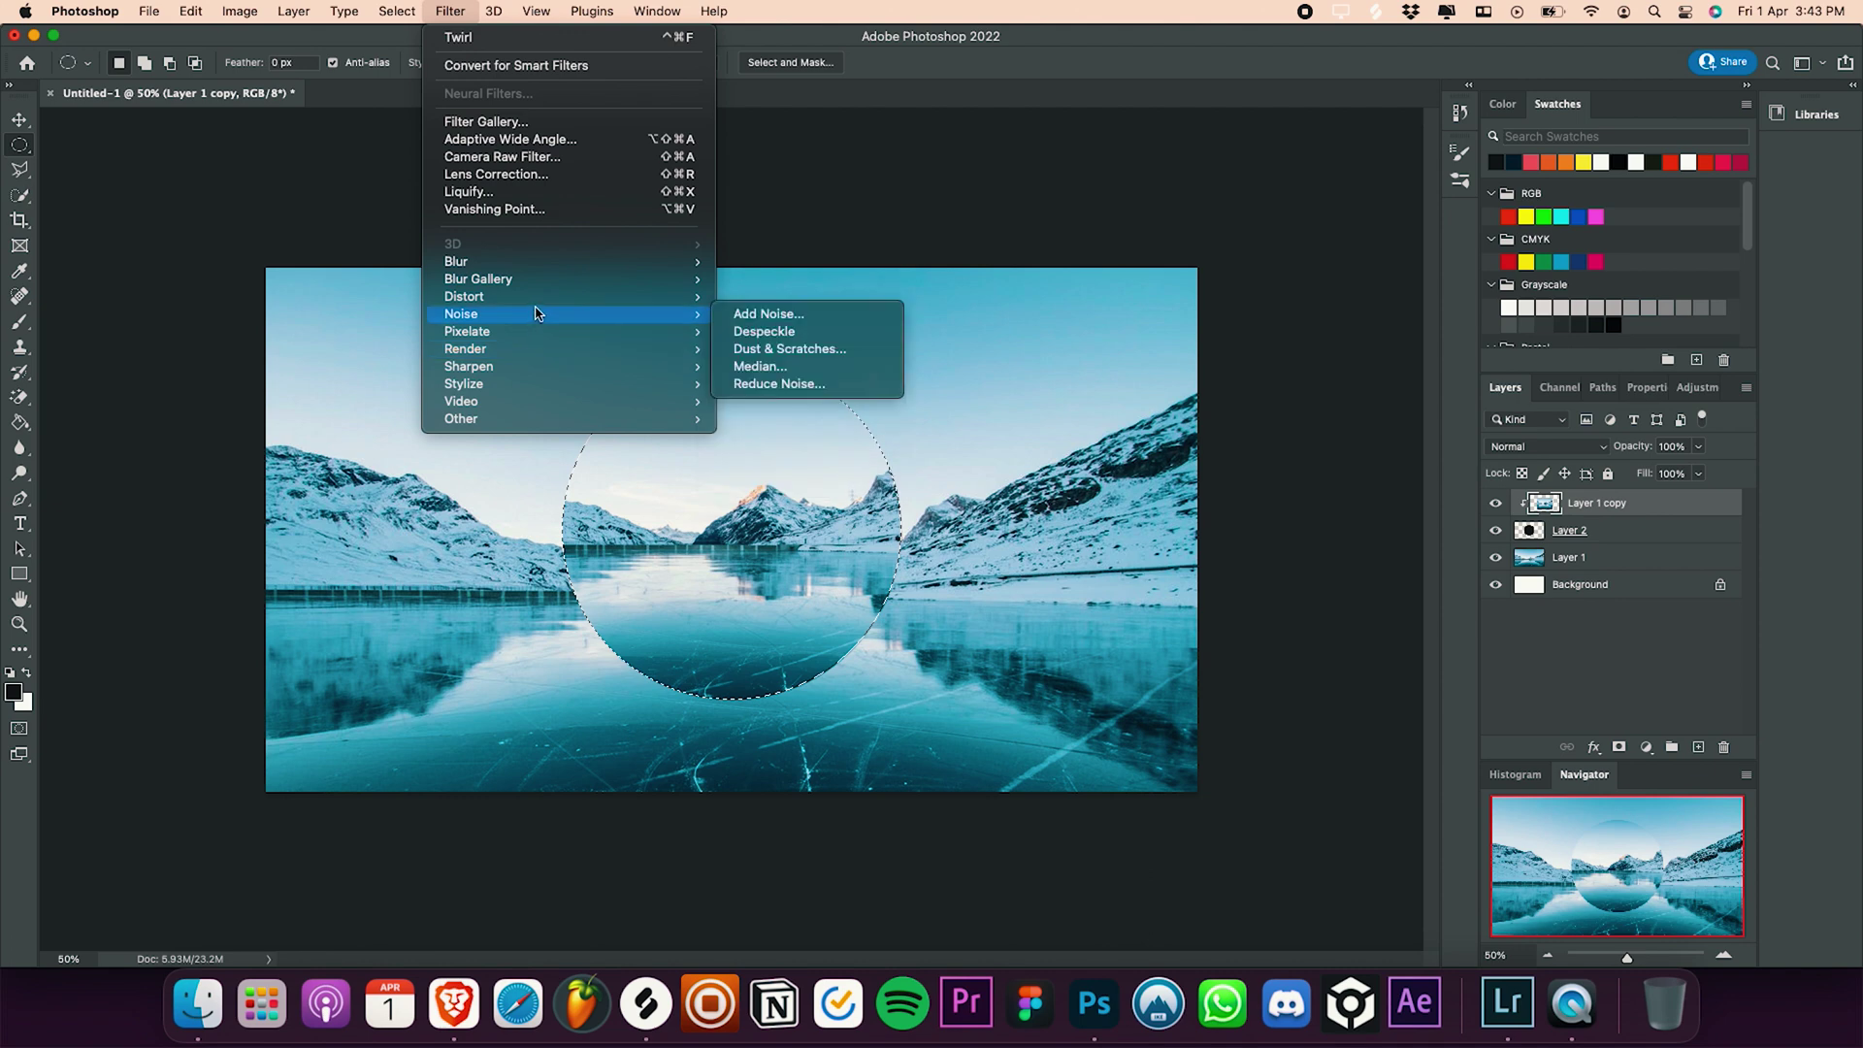
{"action": "mouse_move", "coordinate": [542, 309]}
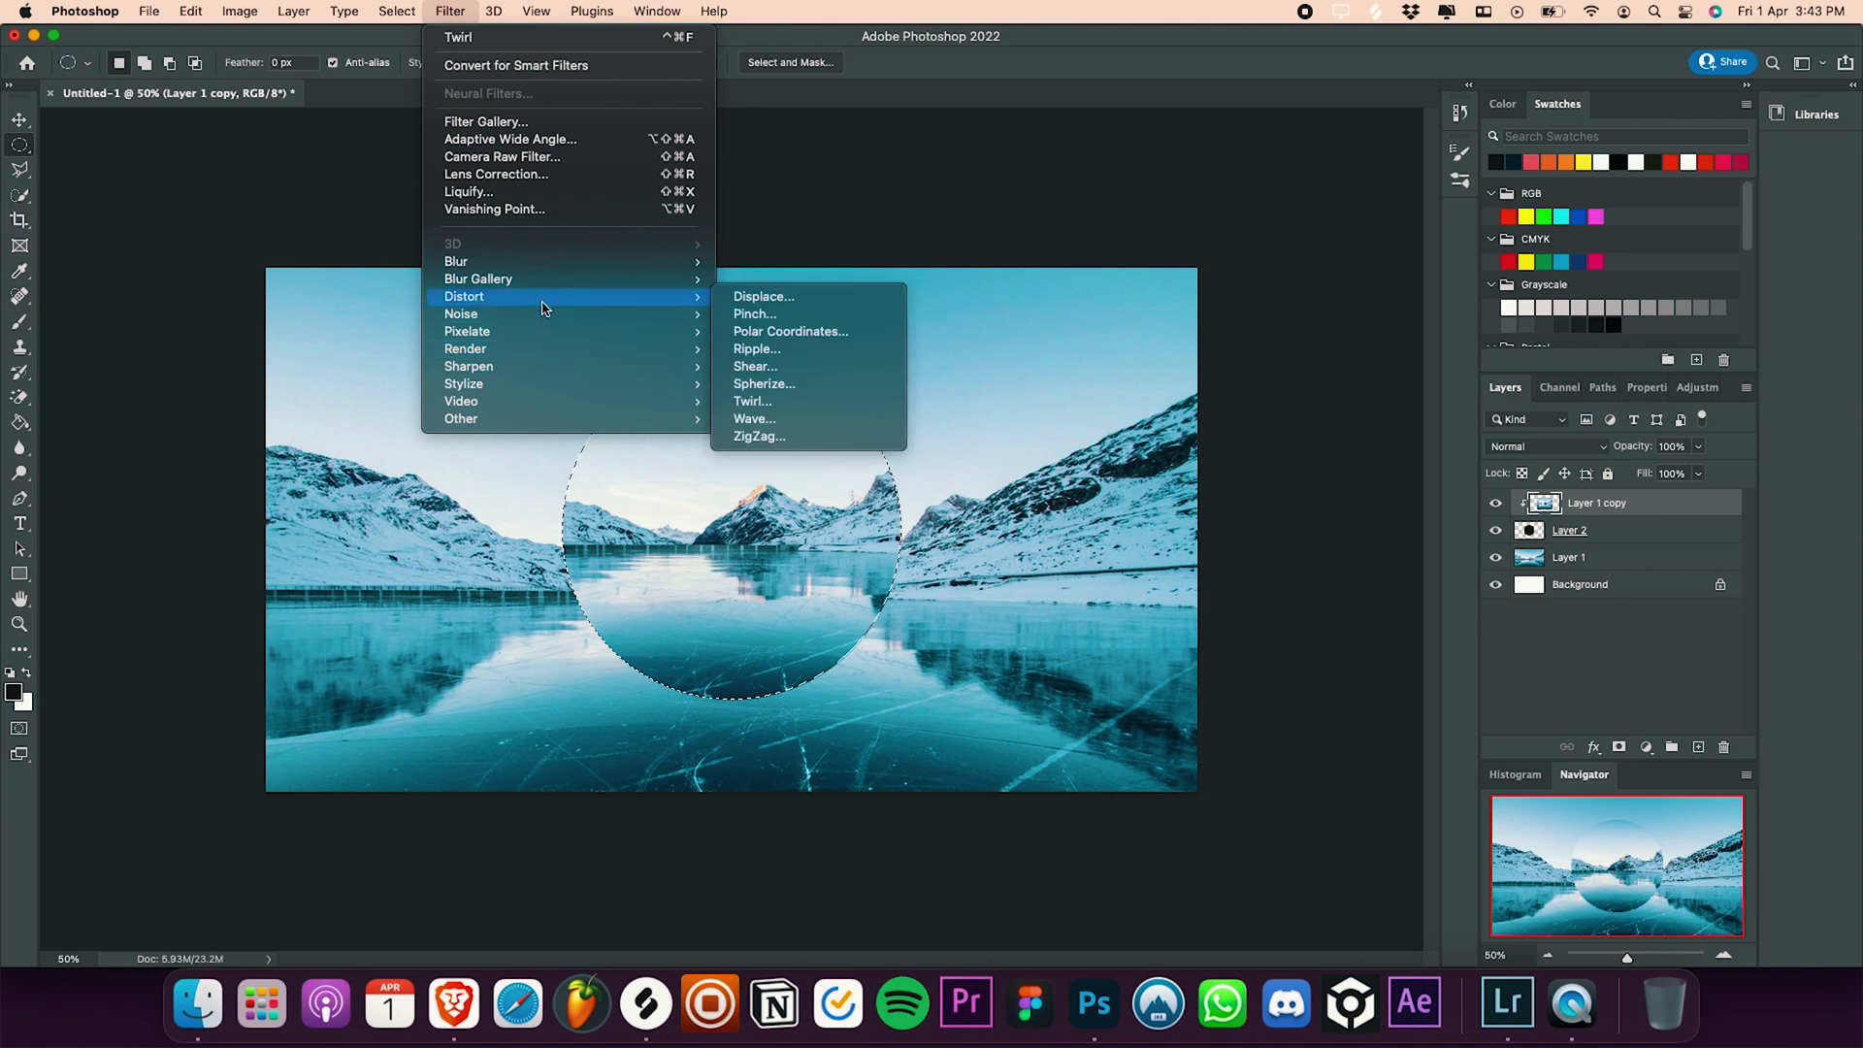
{"action": "left_click", "coordinate": [824, 394]}
{"action": "left_click_drag", "start_coordinate": [751, 548], "coordinate": [747, 550]}
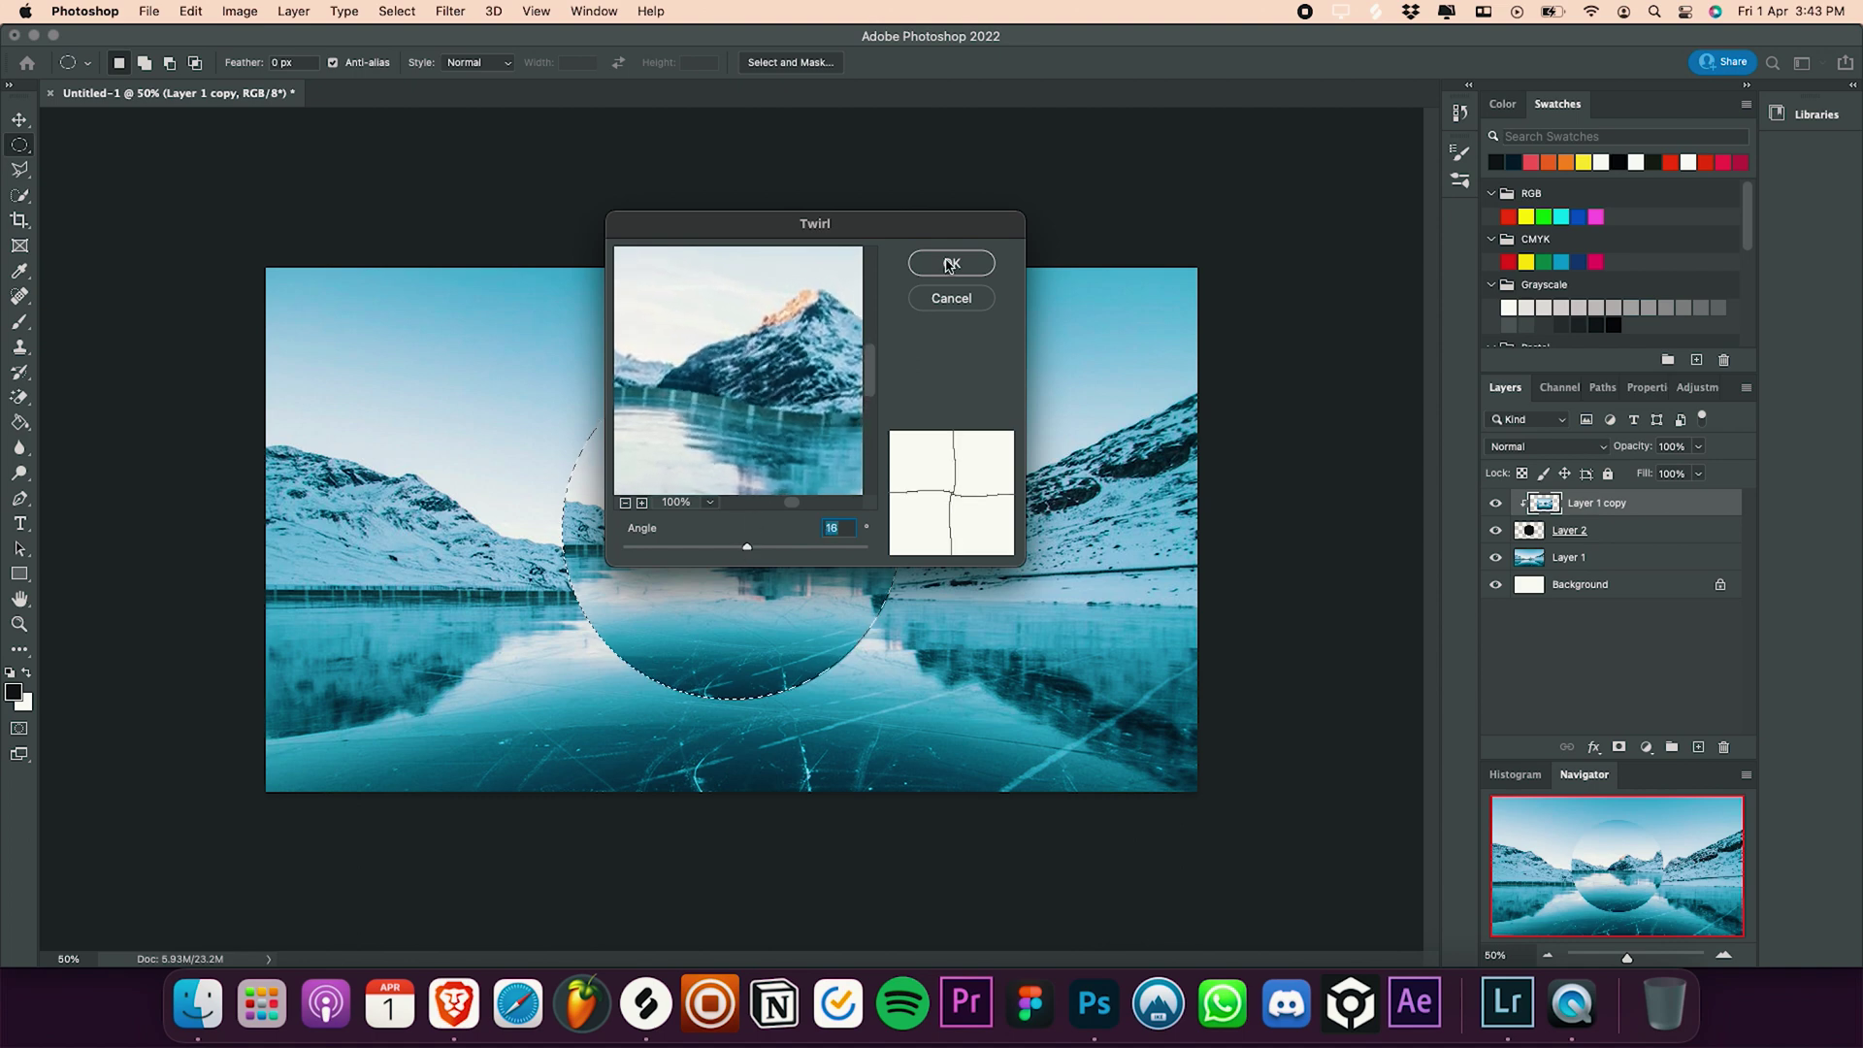
{"action": "left_click", "coordinate": [982, 268]}
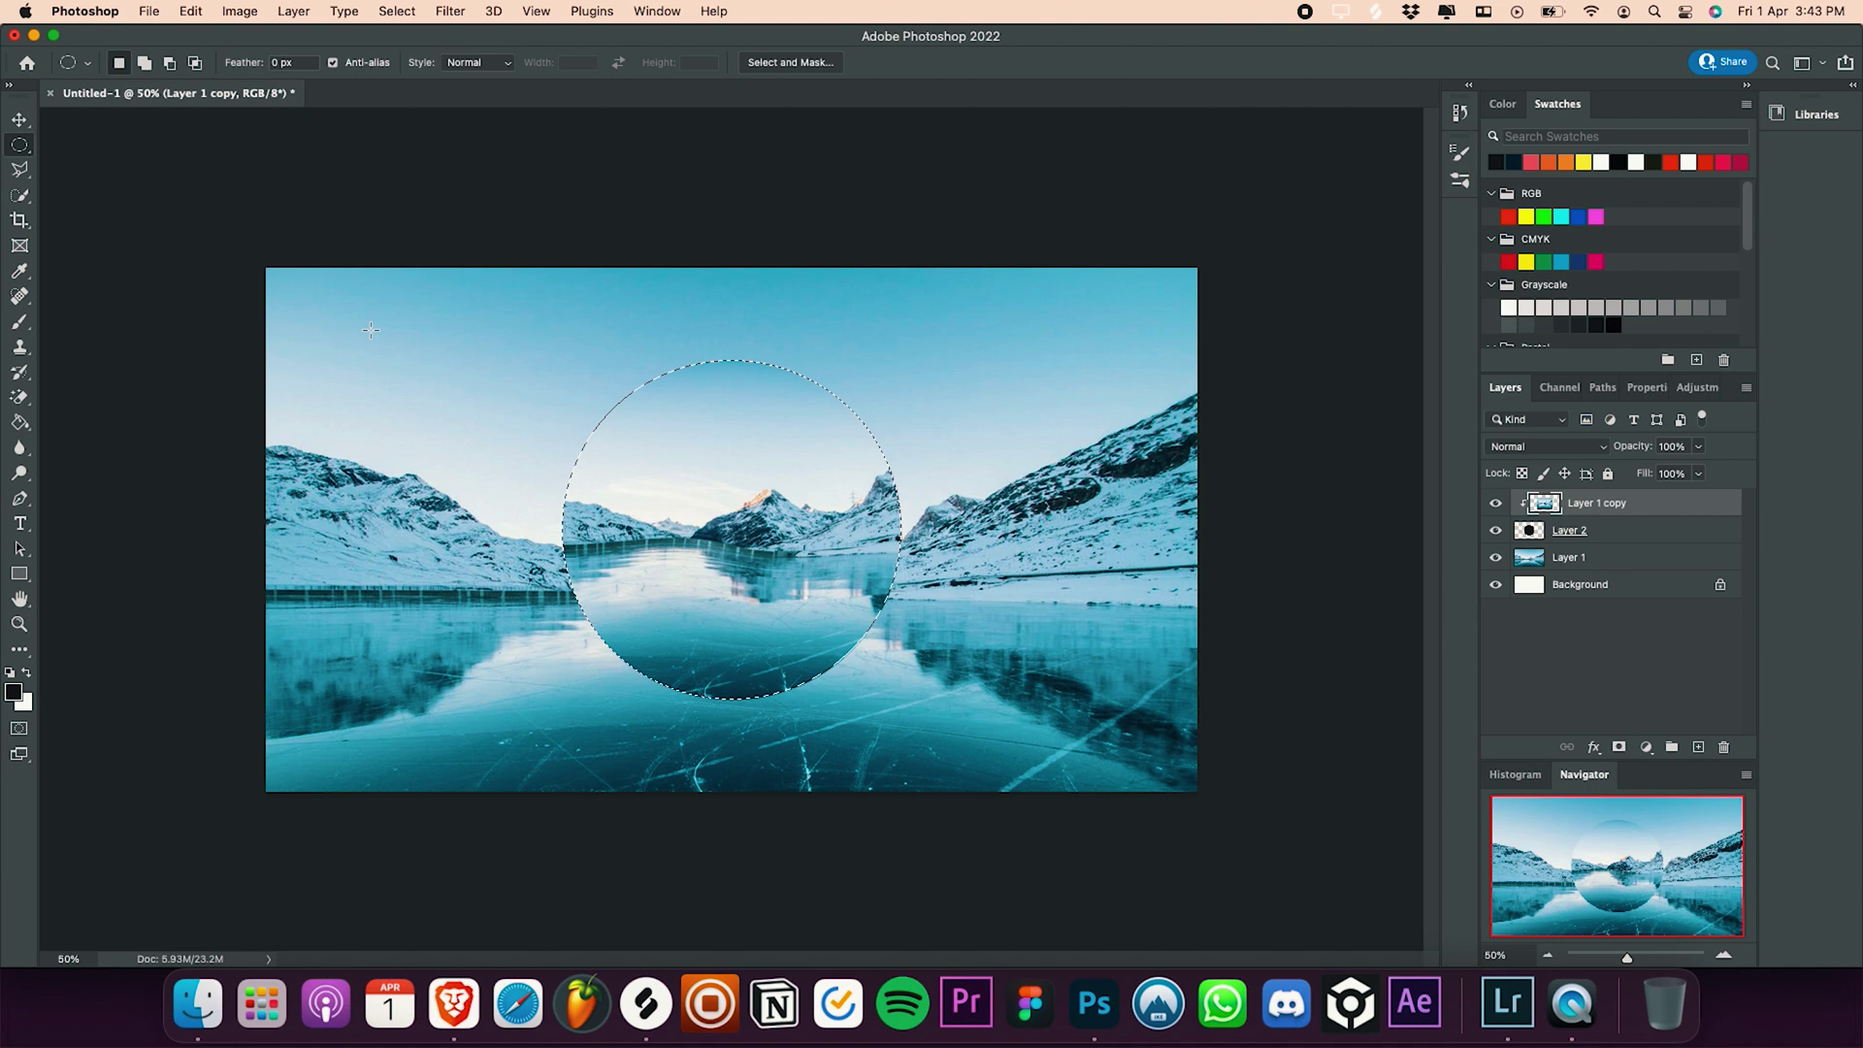
{"action": "left_click", "coordinate": [754, 409]}
Step: Give Layer 2 a white Overlay Inner Glow, size about 136 px, with reduced opacity
{"action": "left_click", "coordinate": [1601, 530]}
{"action": "left_click", "coordinate": [1594, 748]}
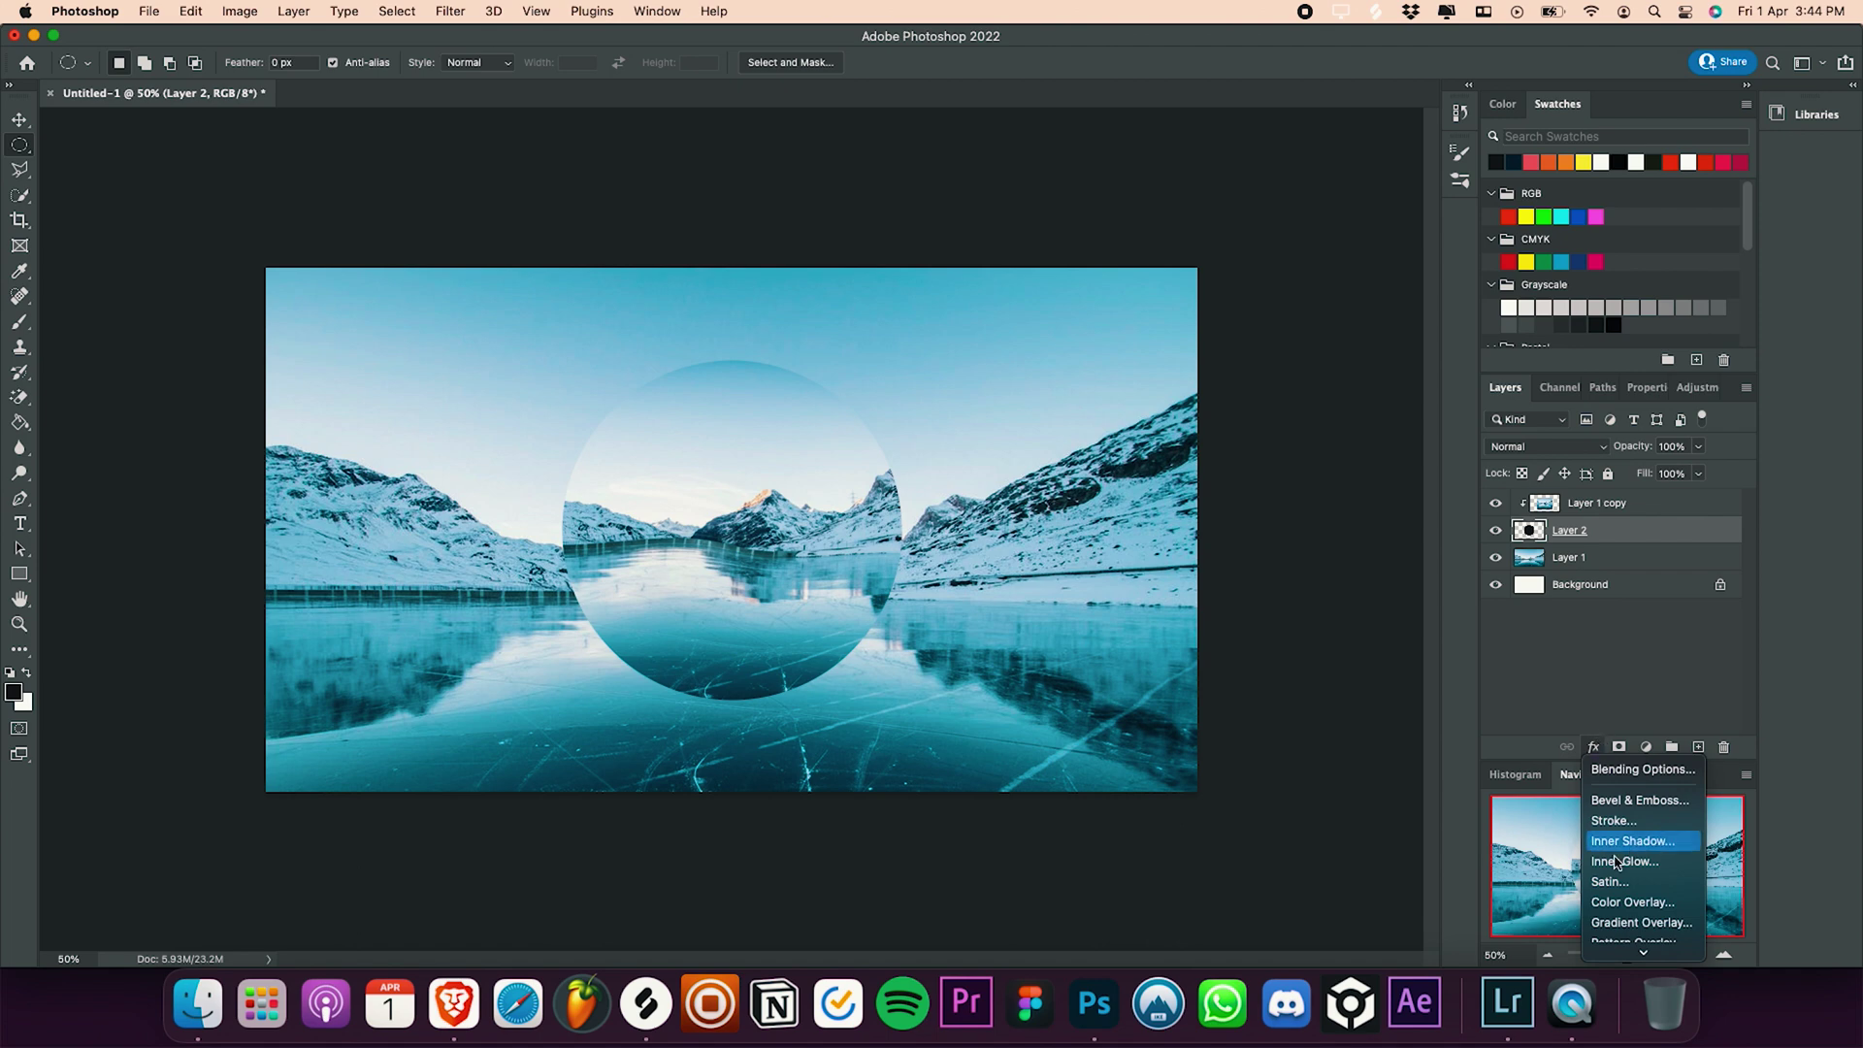
{"action": "scroll", "coordinate": [1640, 844], "scroll_direction": "down", "scroll_amount": 2}
{"action": "left_click", "coordinate": [1650, 830]}
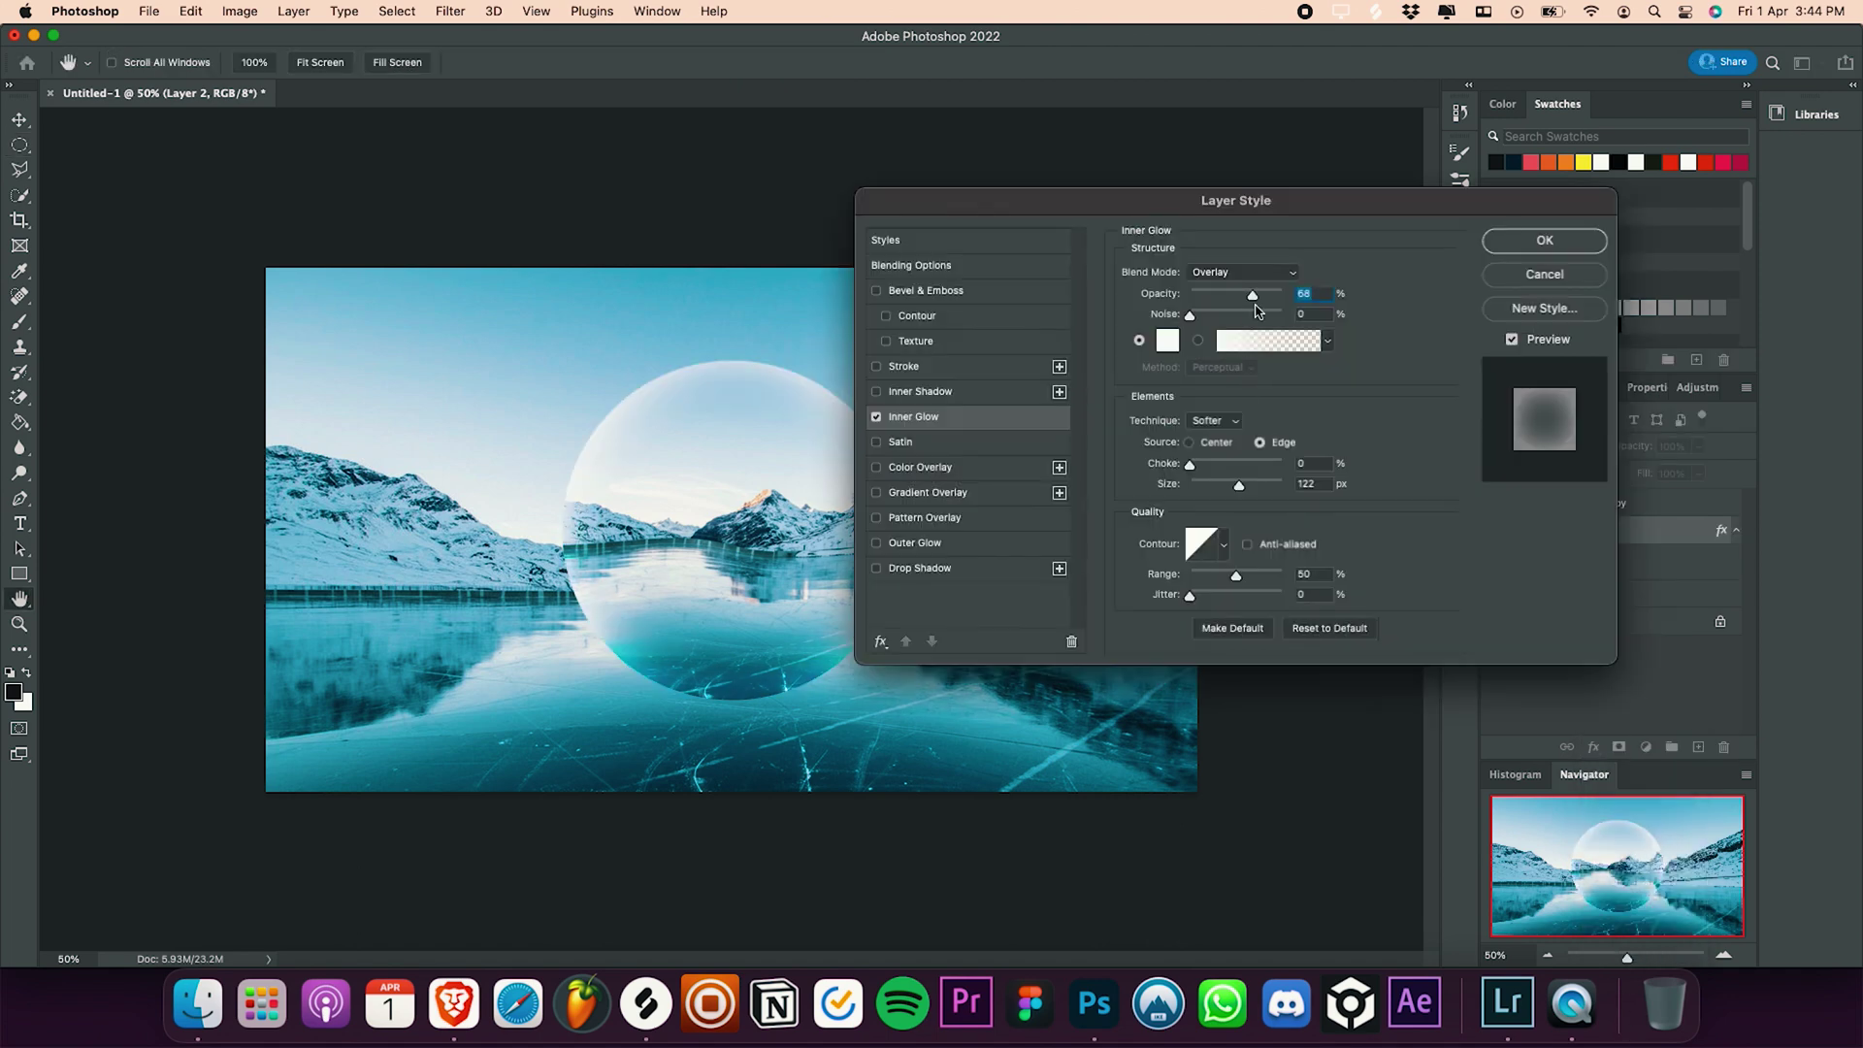
{"action": "left_click", "coordinate": [1167, 338]}
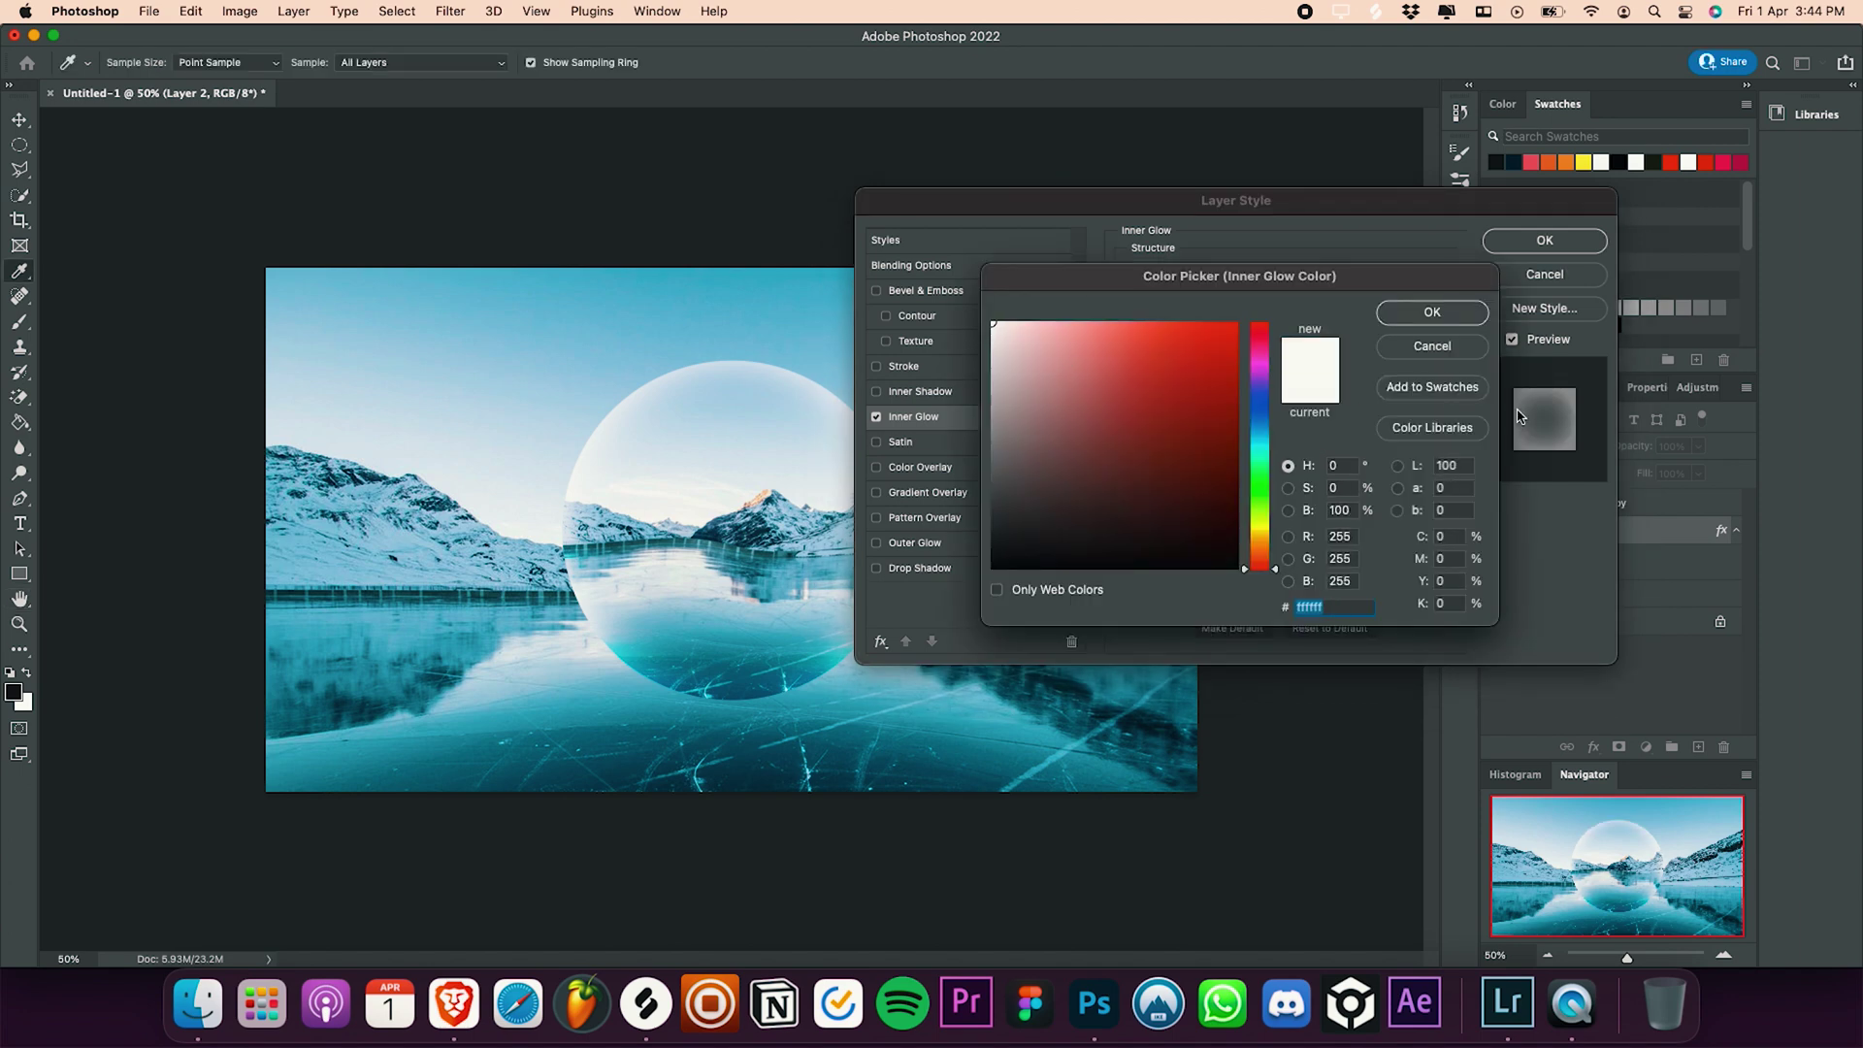
{"action": "left_click", "coordinate": [1432, 311]}
{"action": "left_click_drag", "start_coordinate": [1191, 487], "coordinate": [1249, 497]}
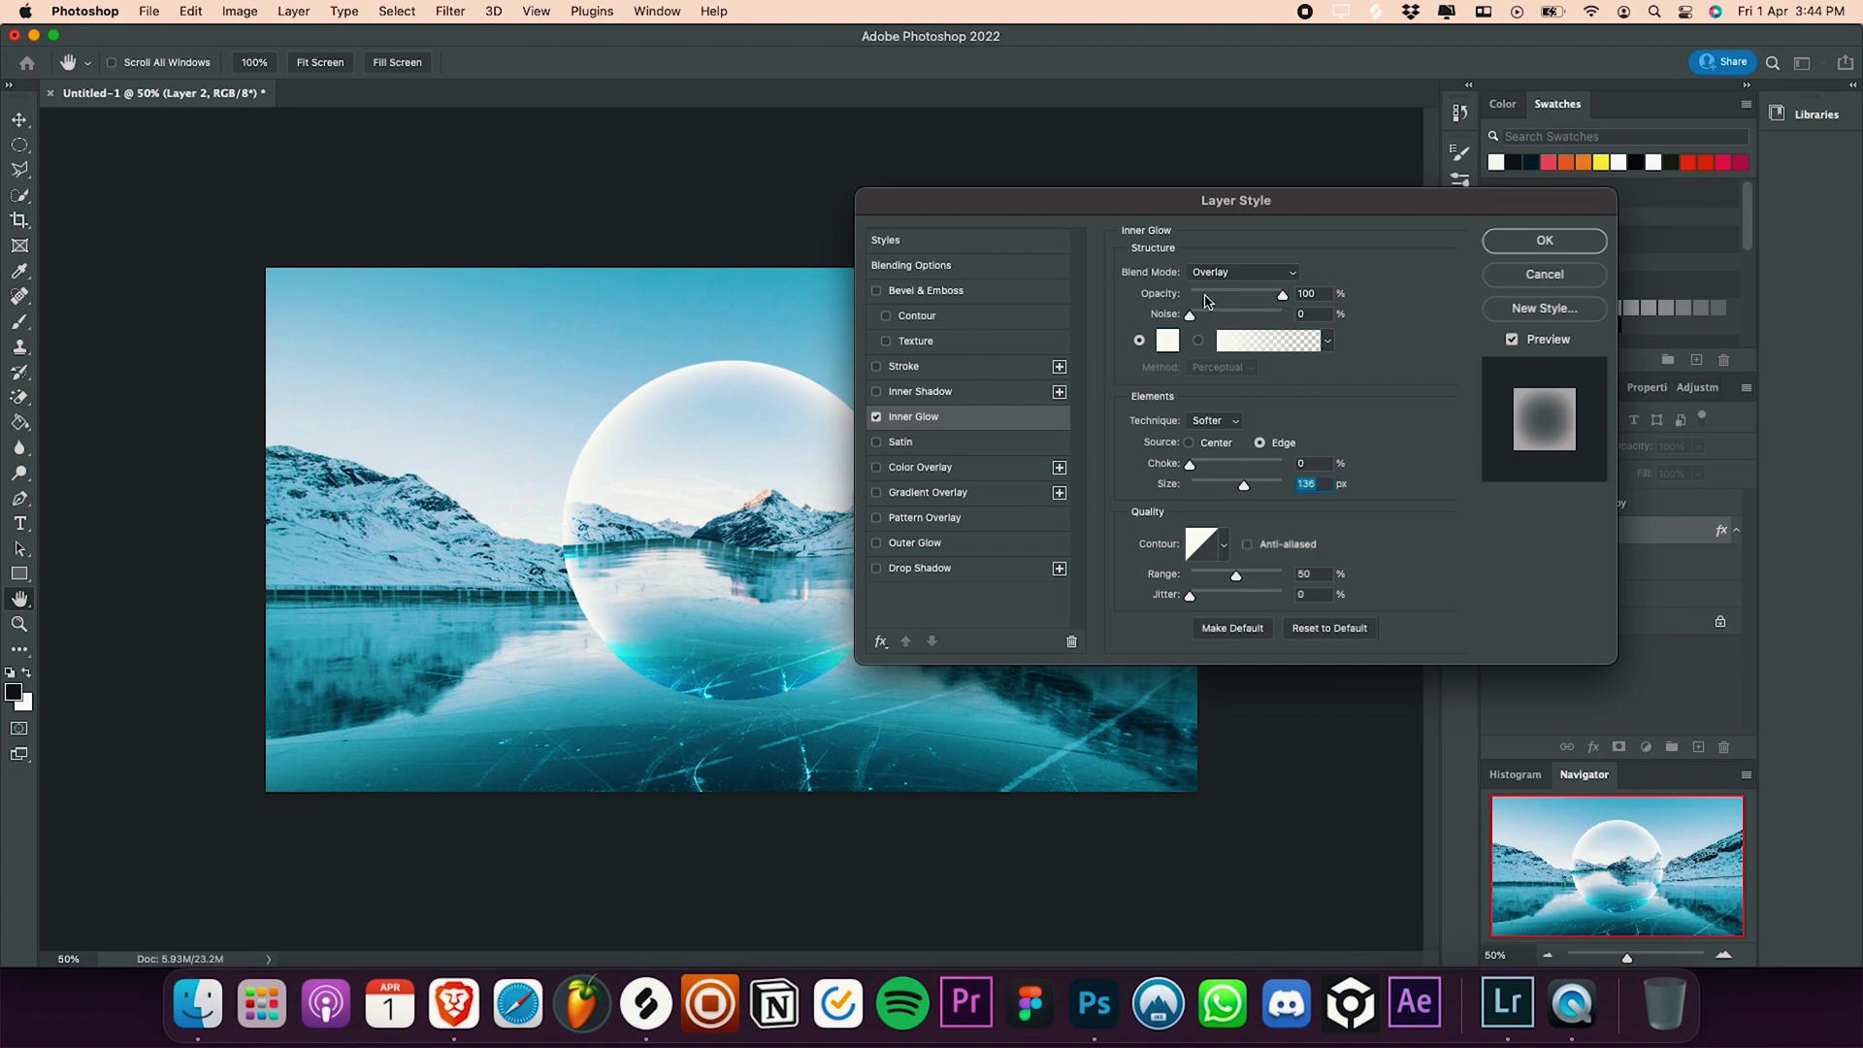
{"action": "left_click_drag", "start_coordinate": [1222, 302], "coordinate": [1273, 305]}
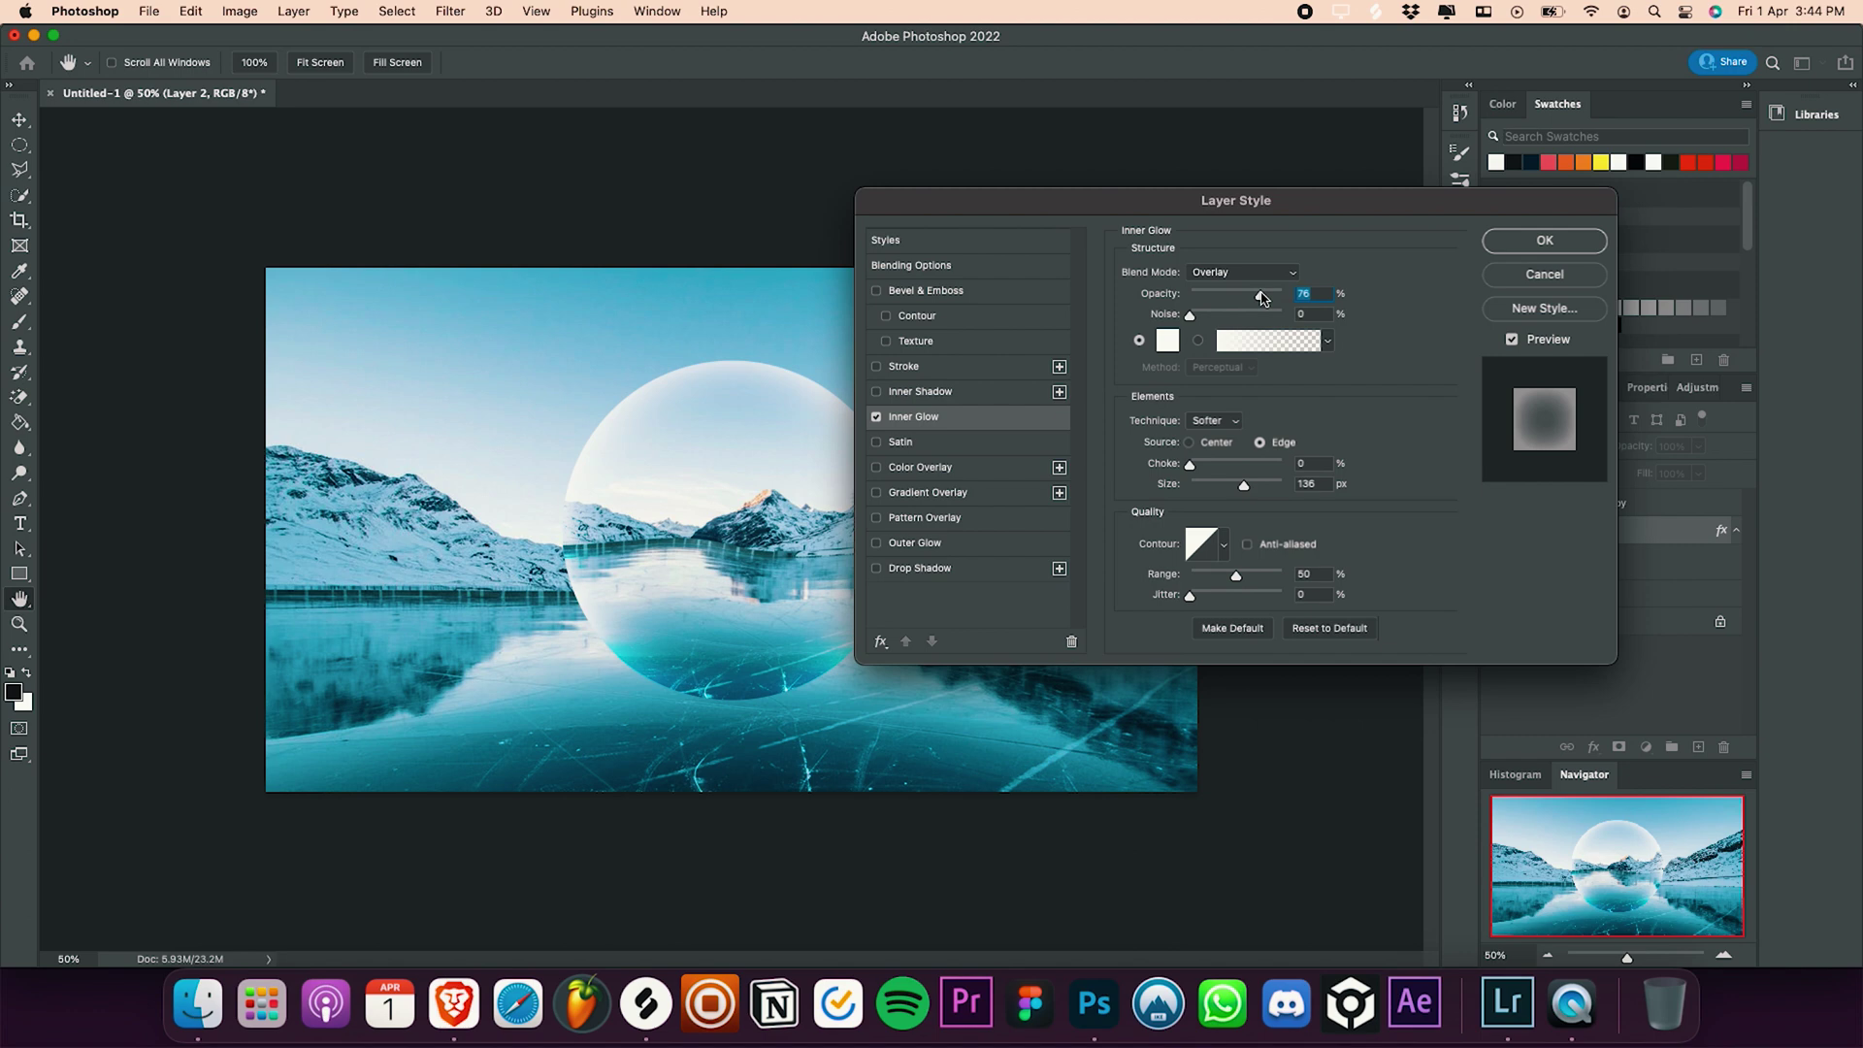
{"action": "left_click", "coordinate": [1523, 240]}
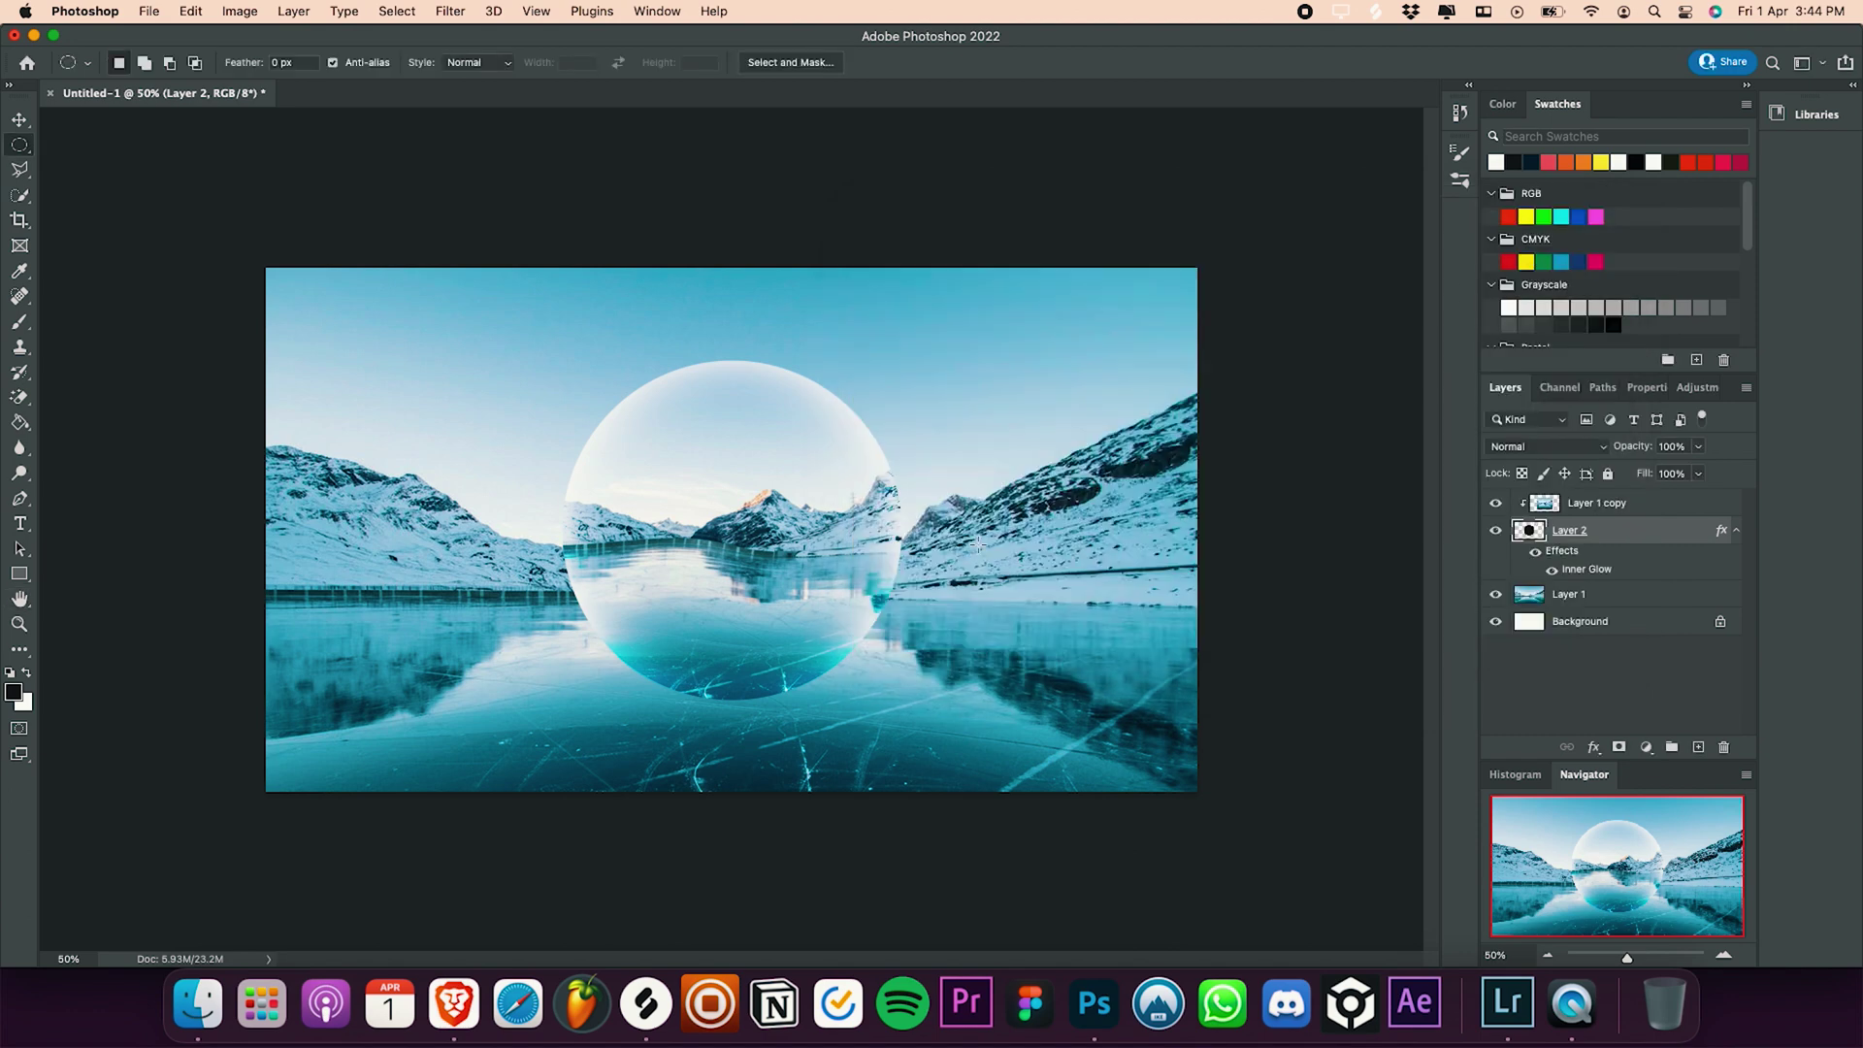
Step: Add new Layer 3 and select the circle's area with Quick Selection
{"action": "left_click", "coordinate": [1591, 515]}
{"action": "left_click", "coordinate": [1697, 747]}
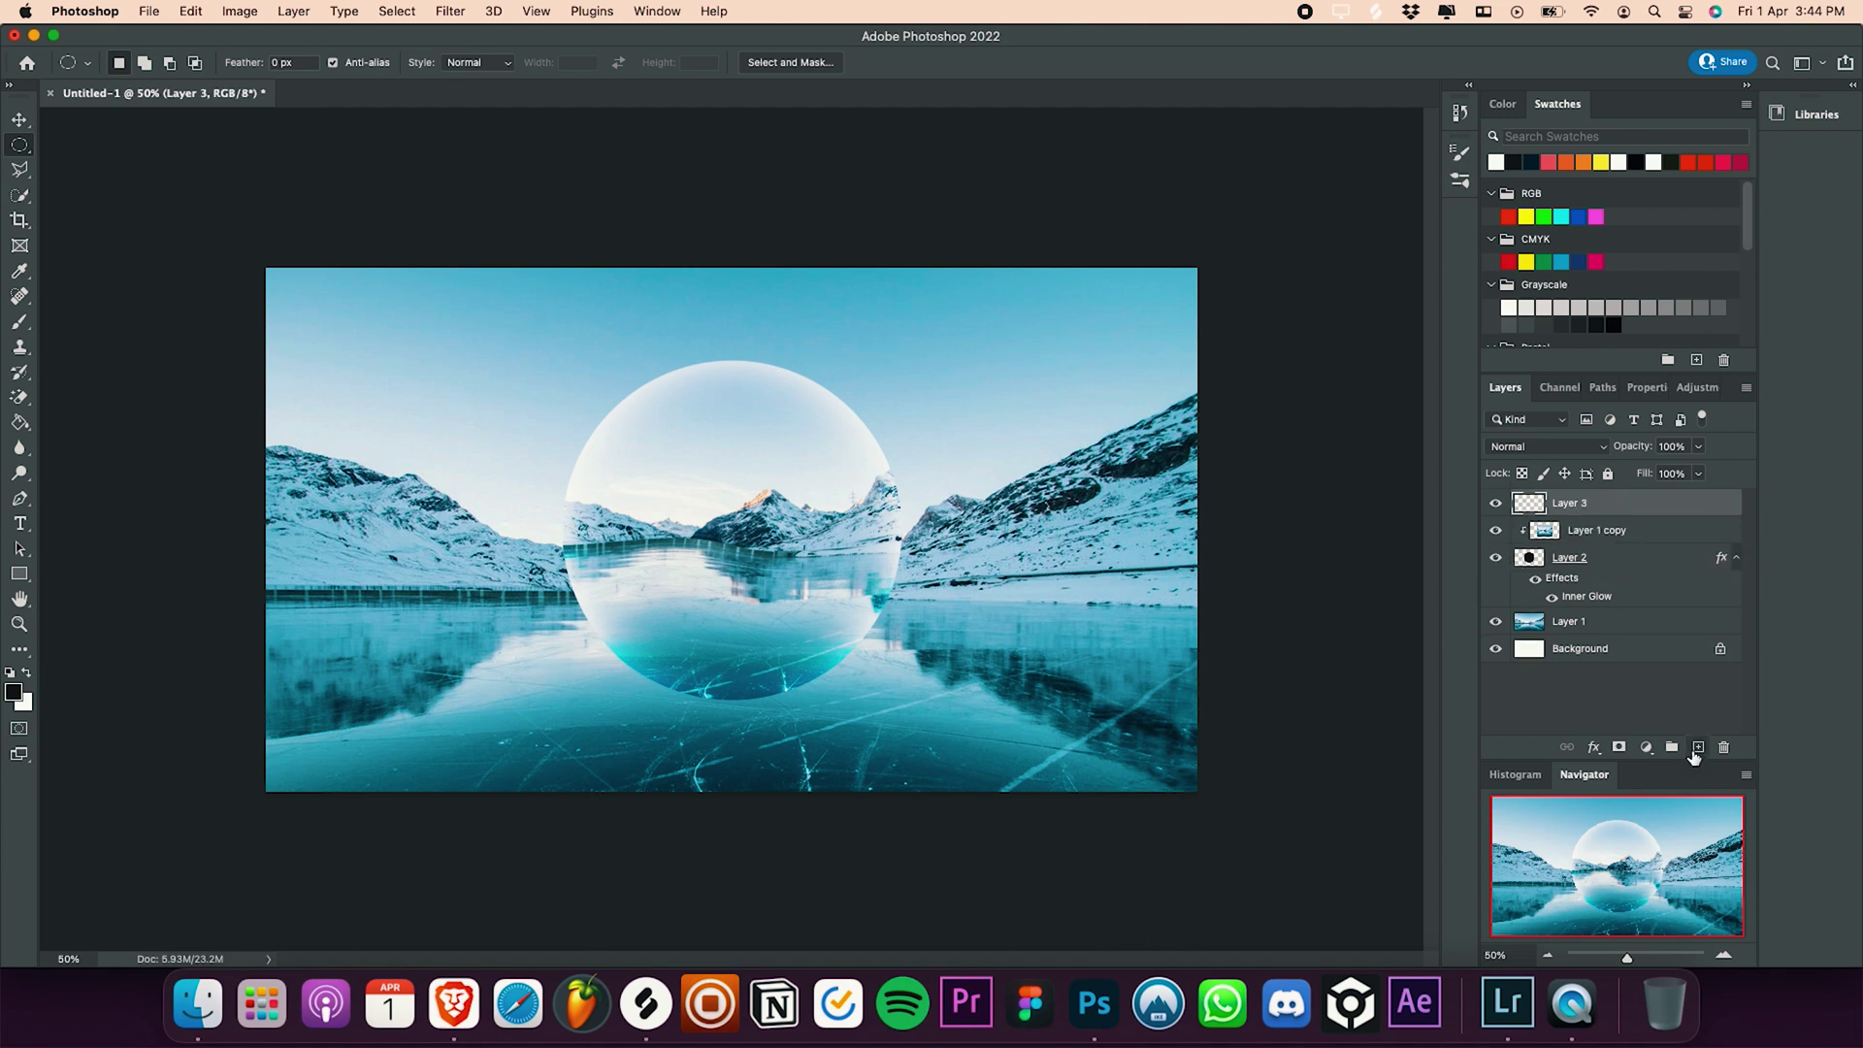
{"action": "left_click", "coordinate": [1526, 561]}
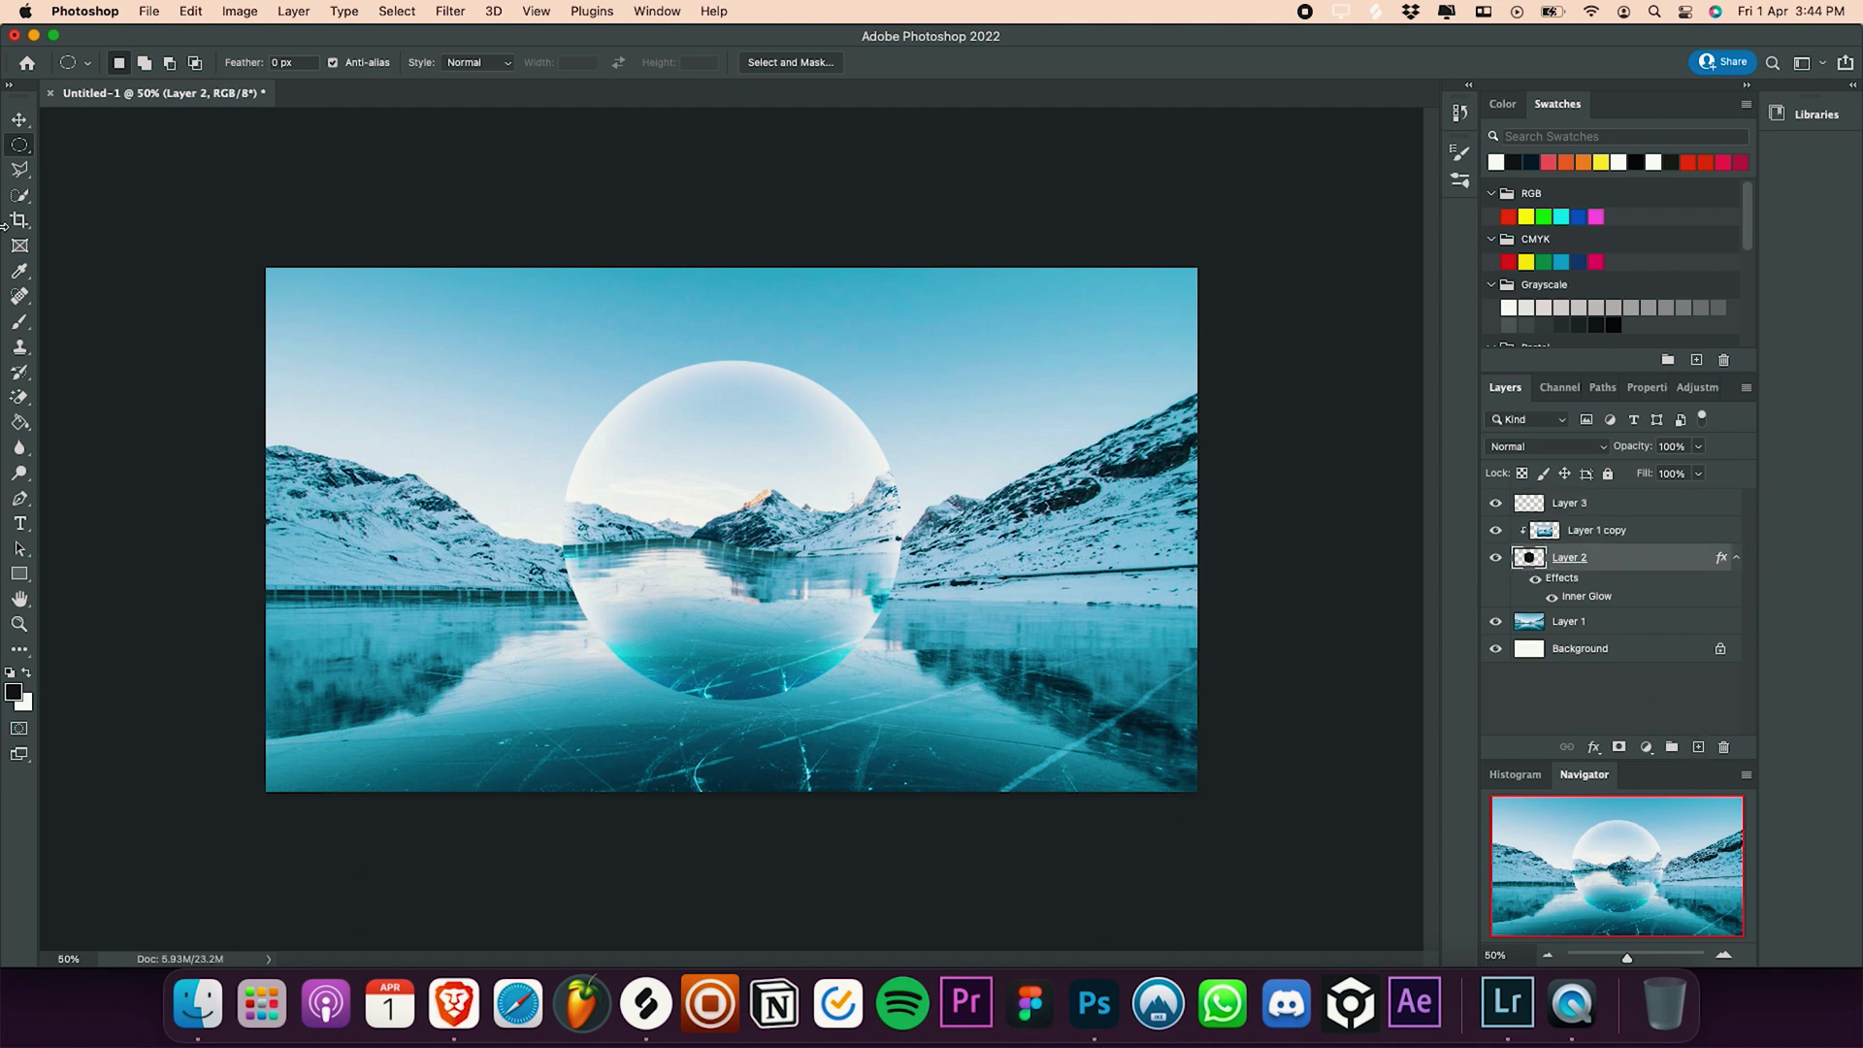
{"action": "left_click", "coordinate": [19, 196]}
{"action": "left_click", "coordinate": [859, 599]}
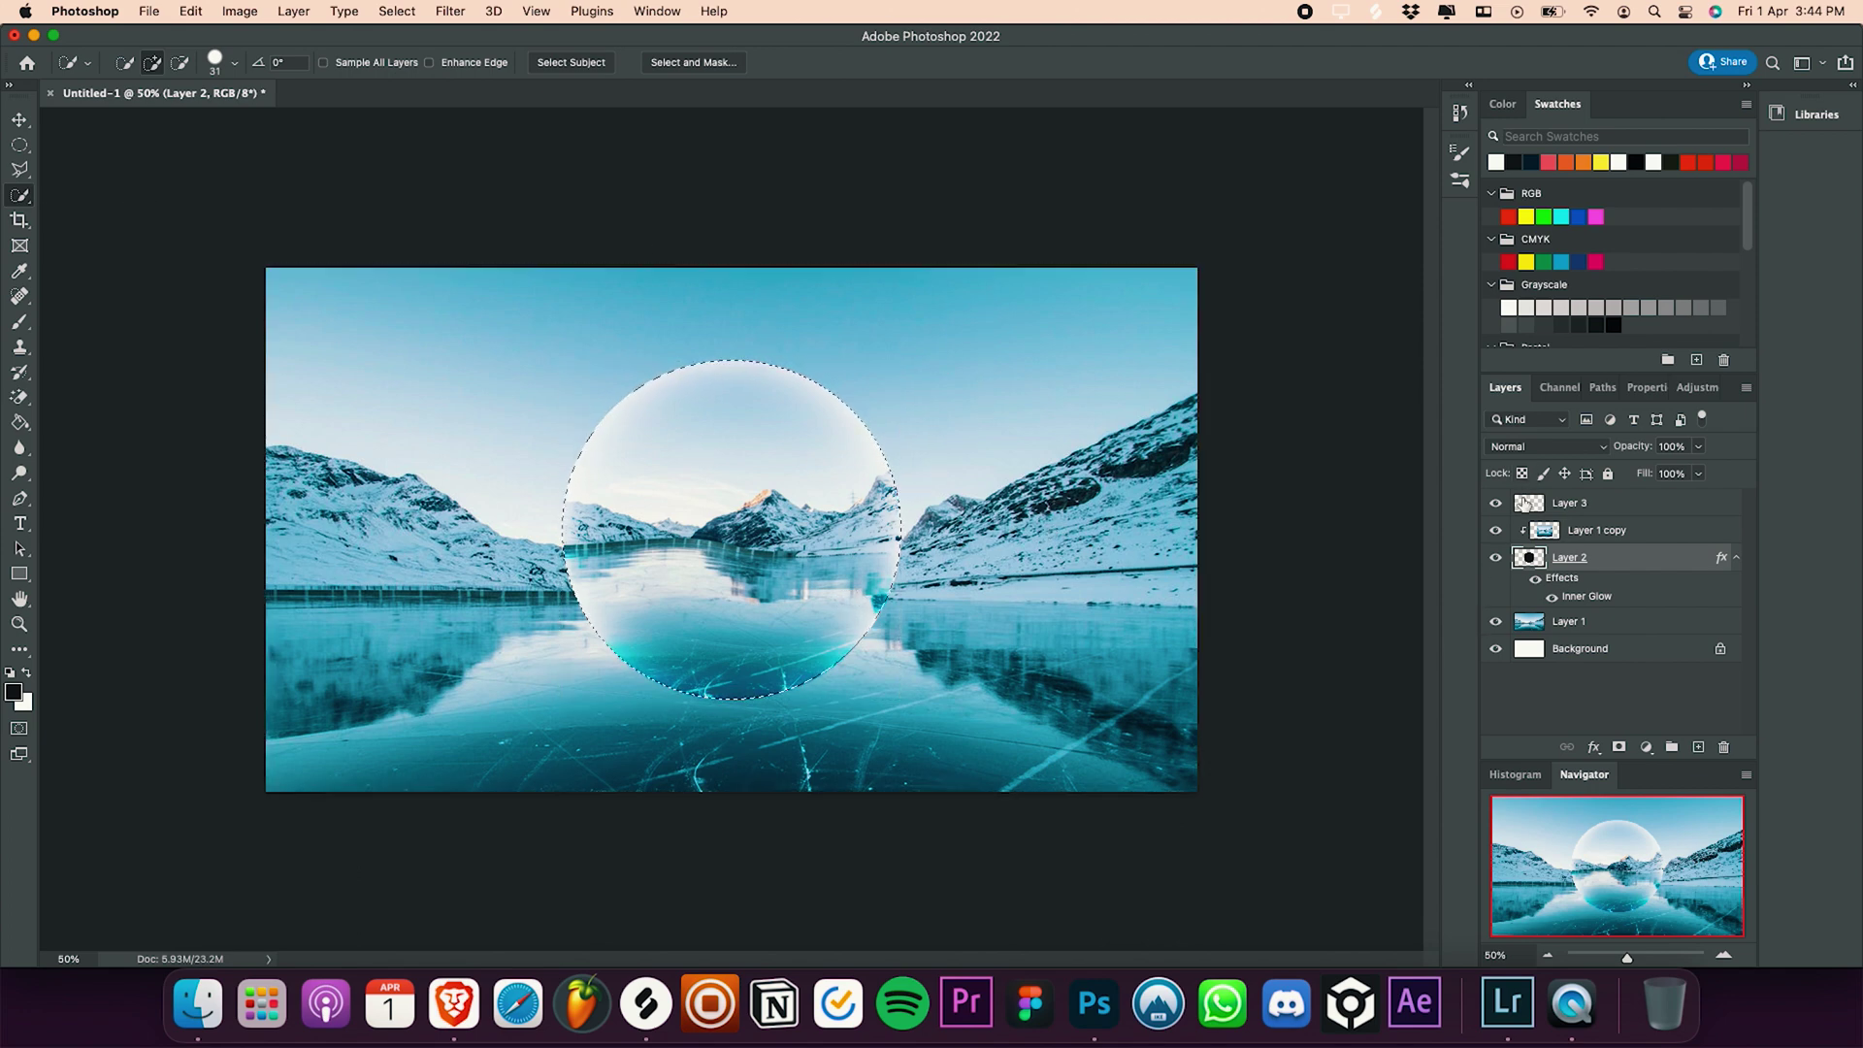
{"action": "left_click", "coordinate": [1553, 502]}
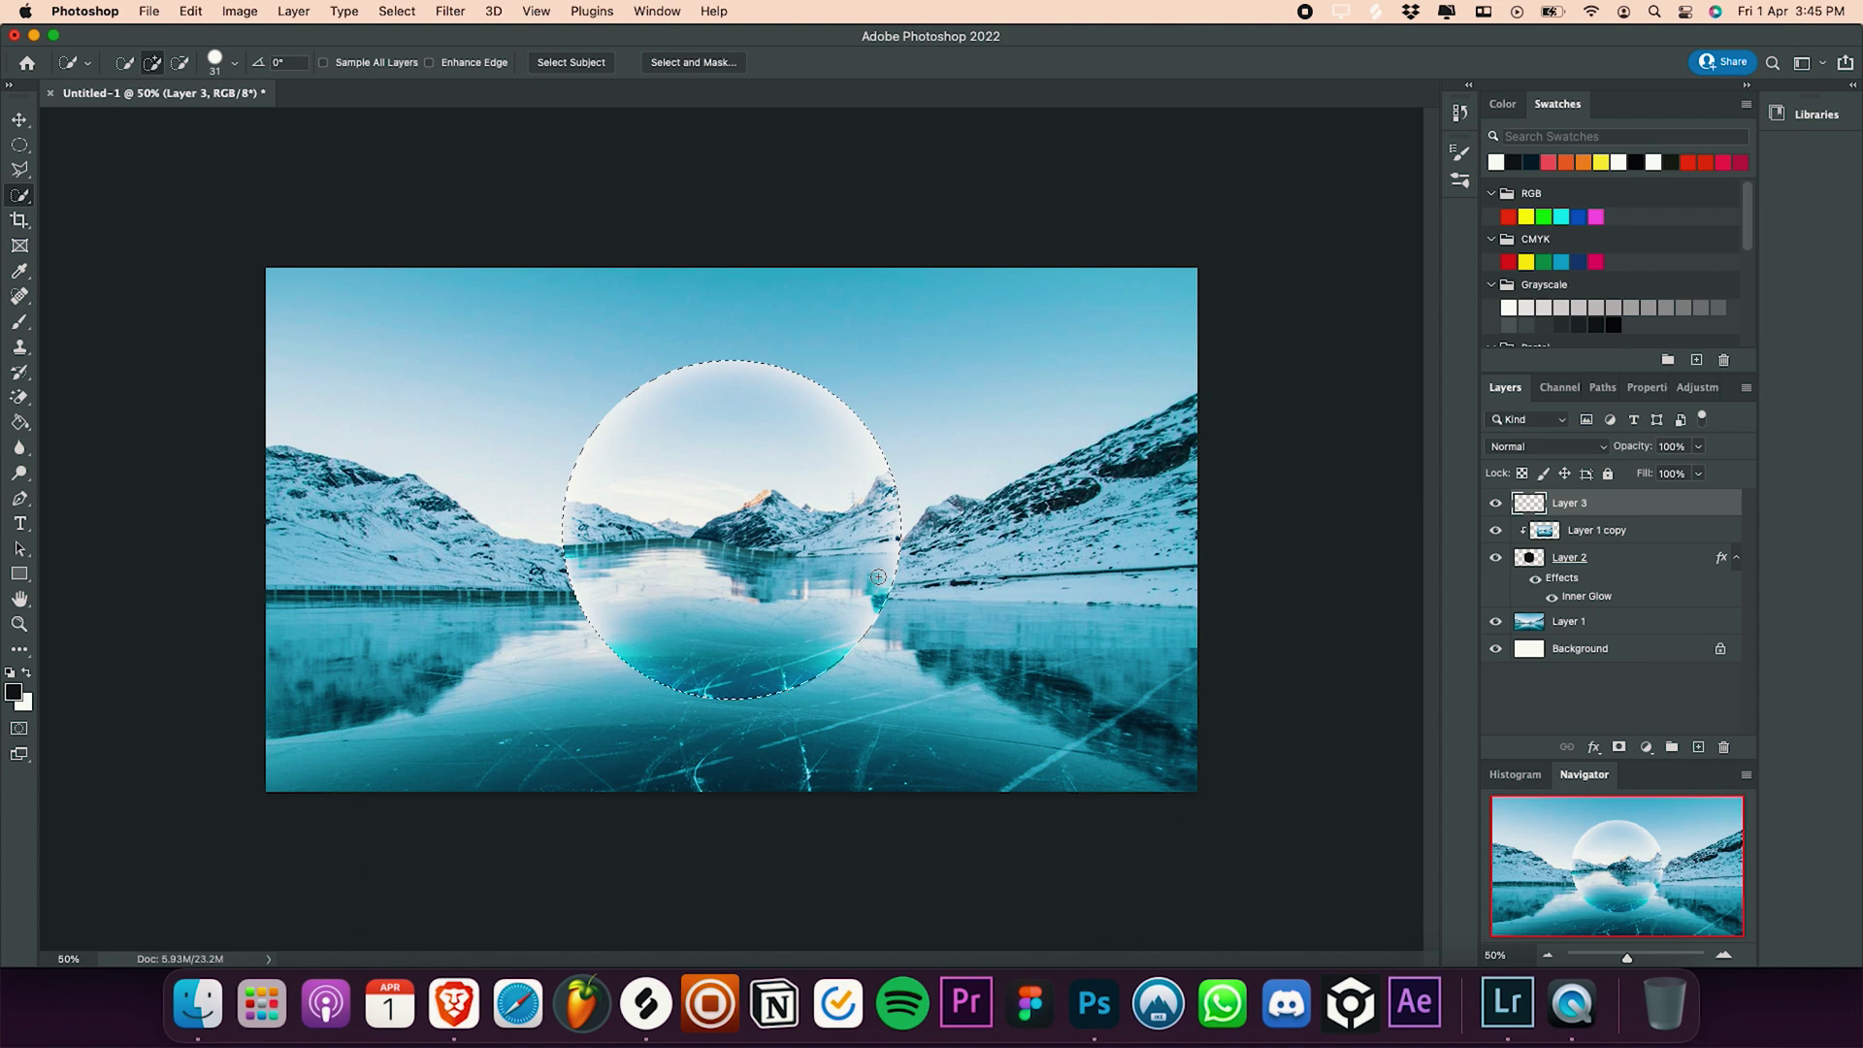
Step: Paint soft black shading on the ball's left edge with a 108 px brush, blended in Soft Light
{"action": "left_click", "coordinate": [18, 323]}
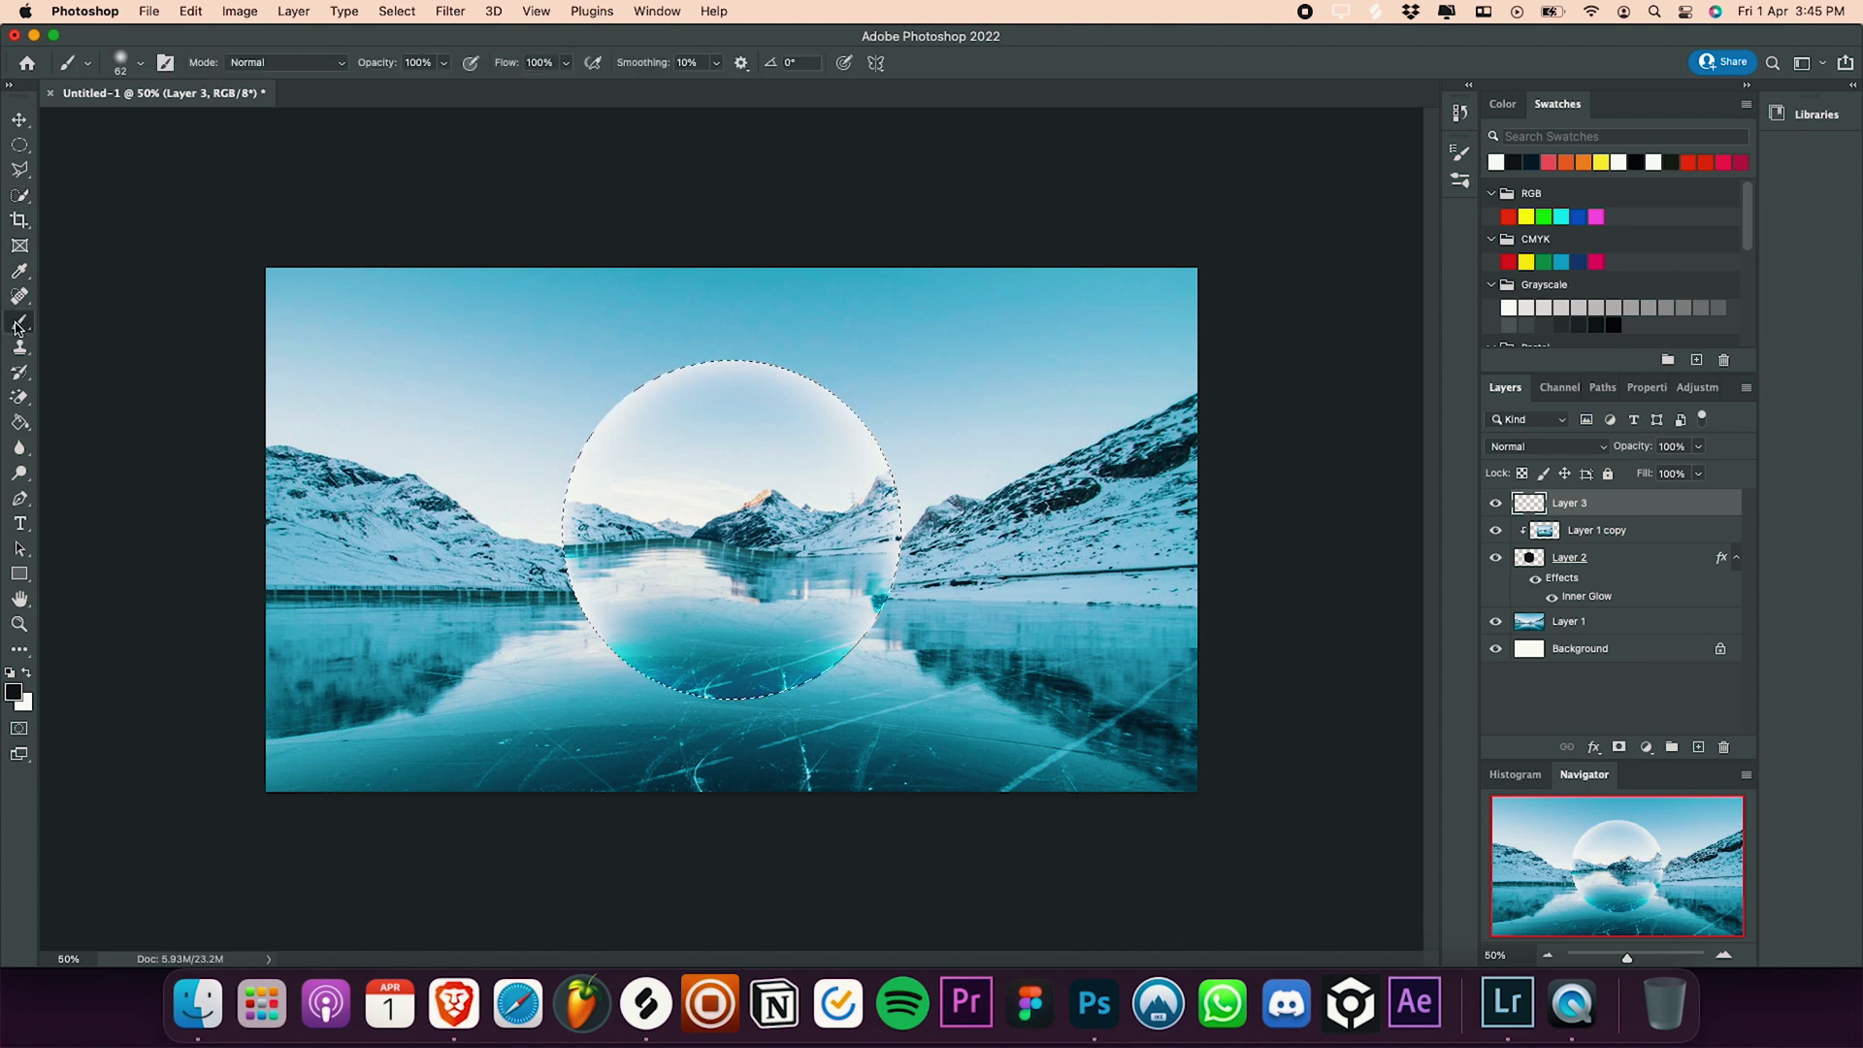
{"action": "left_click", "coordinate": [127, 73]}
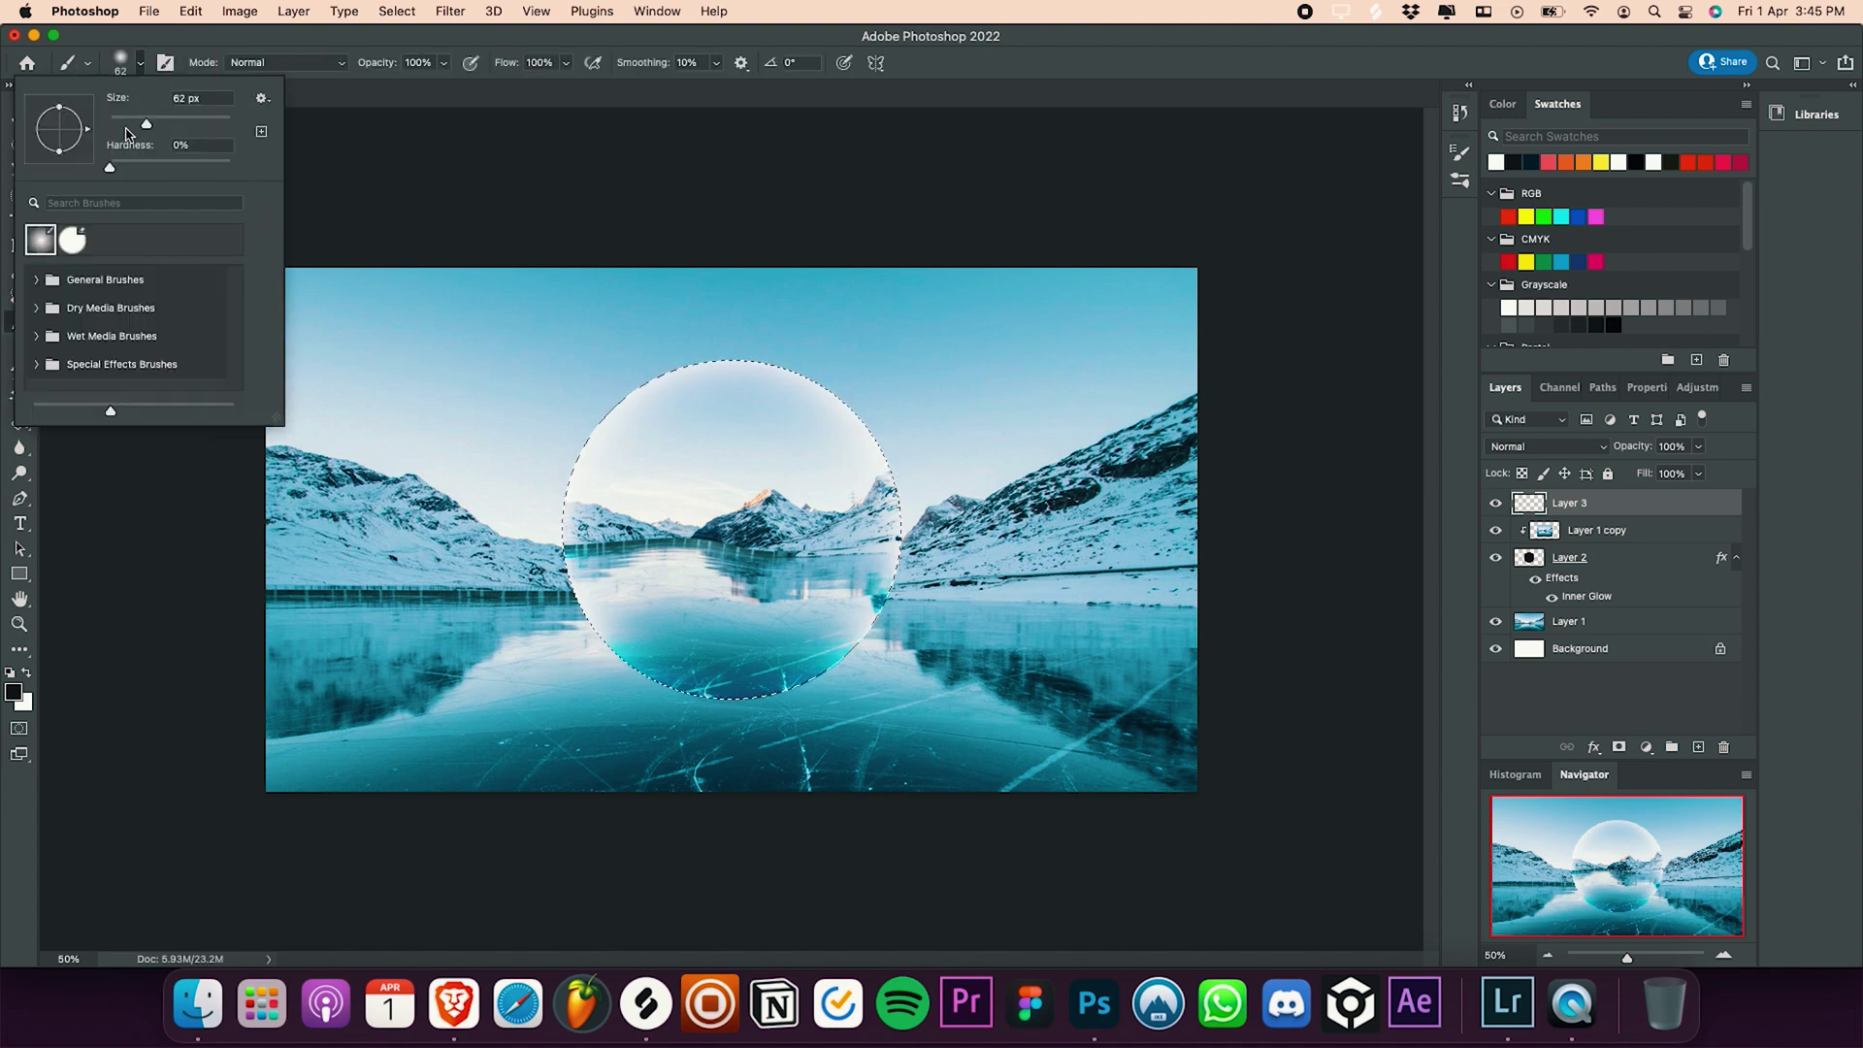
{"action": "left_click_drag", "start_coordinate": [145, 124], "coordinate": [176, 126]}
{"action": "left_click", "coordinate": [1636, 163]}
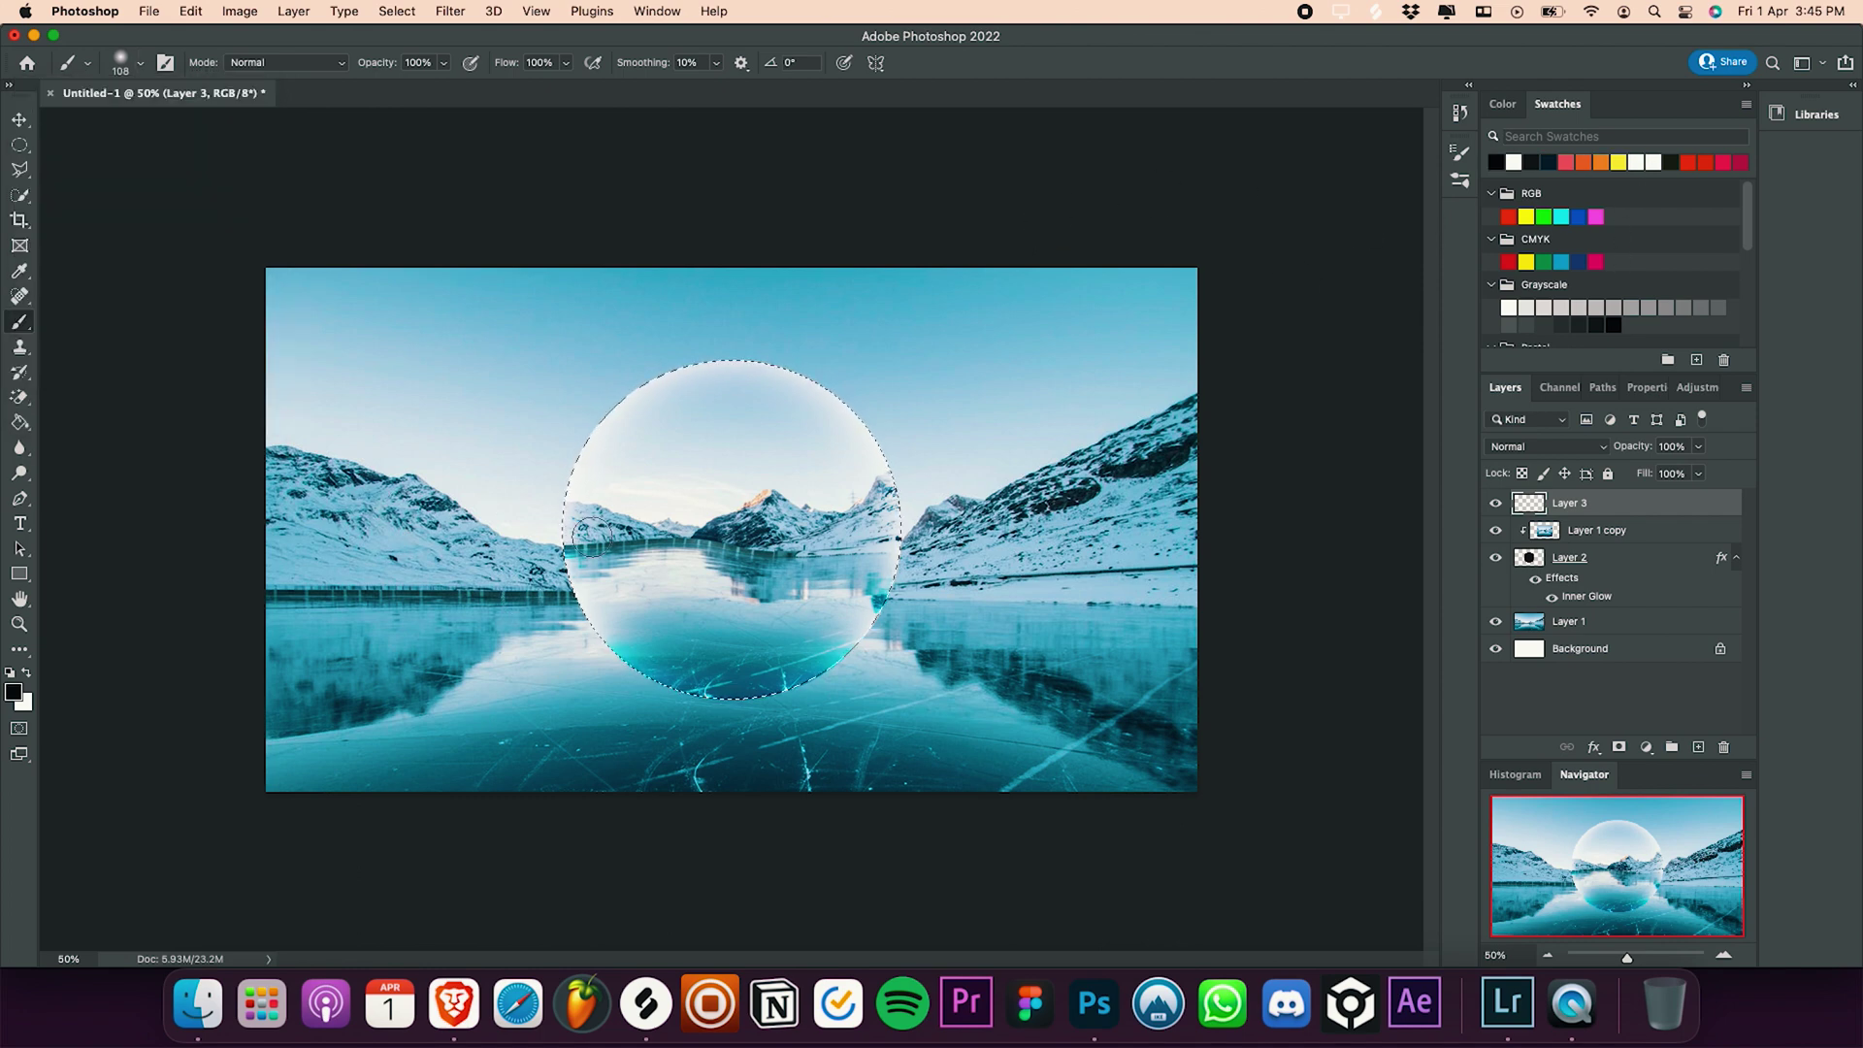
{"action": "left_click_drag", "start_coordinate": [591, 534], "coordinate": [538, 519]}
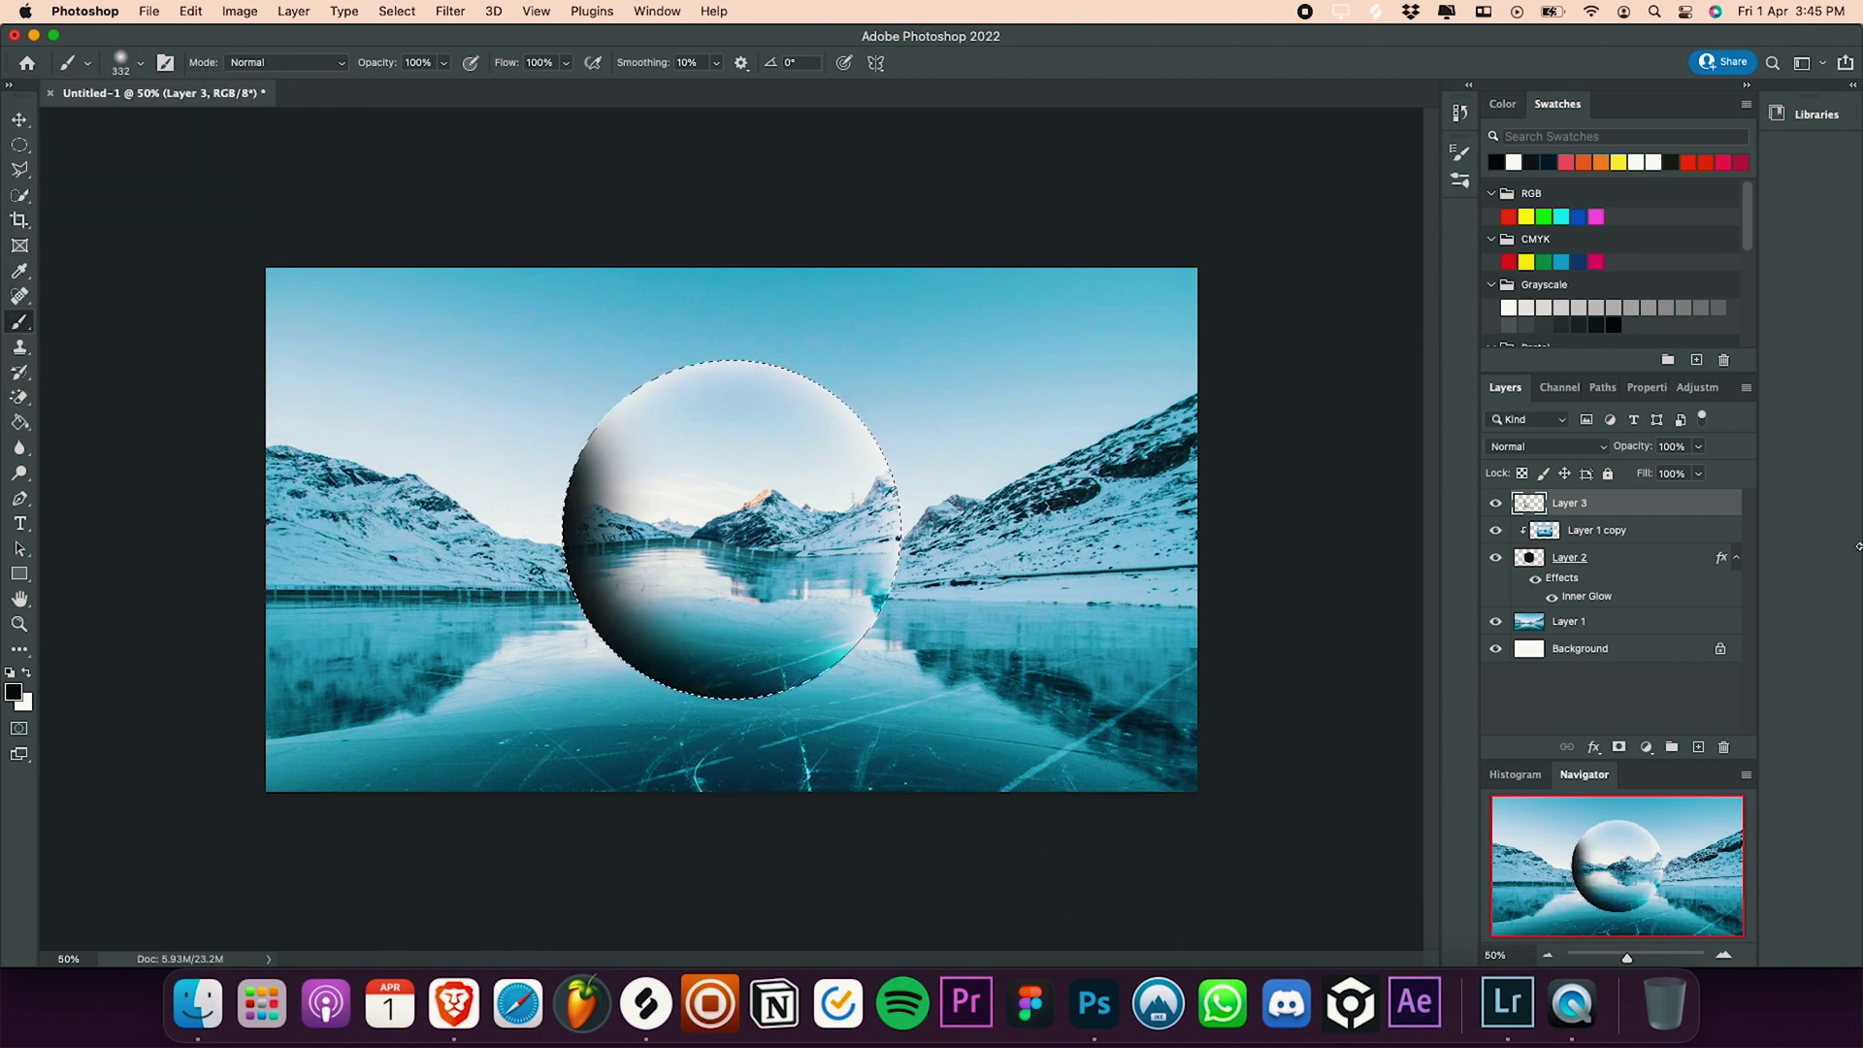
{"action": "left_click", "coordinate": [1575, 449]}
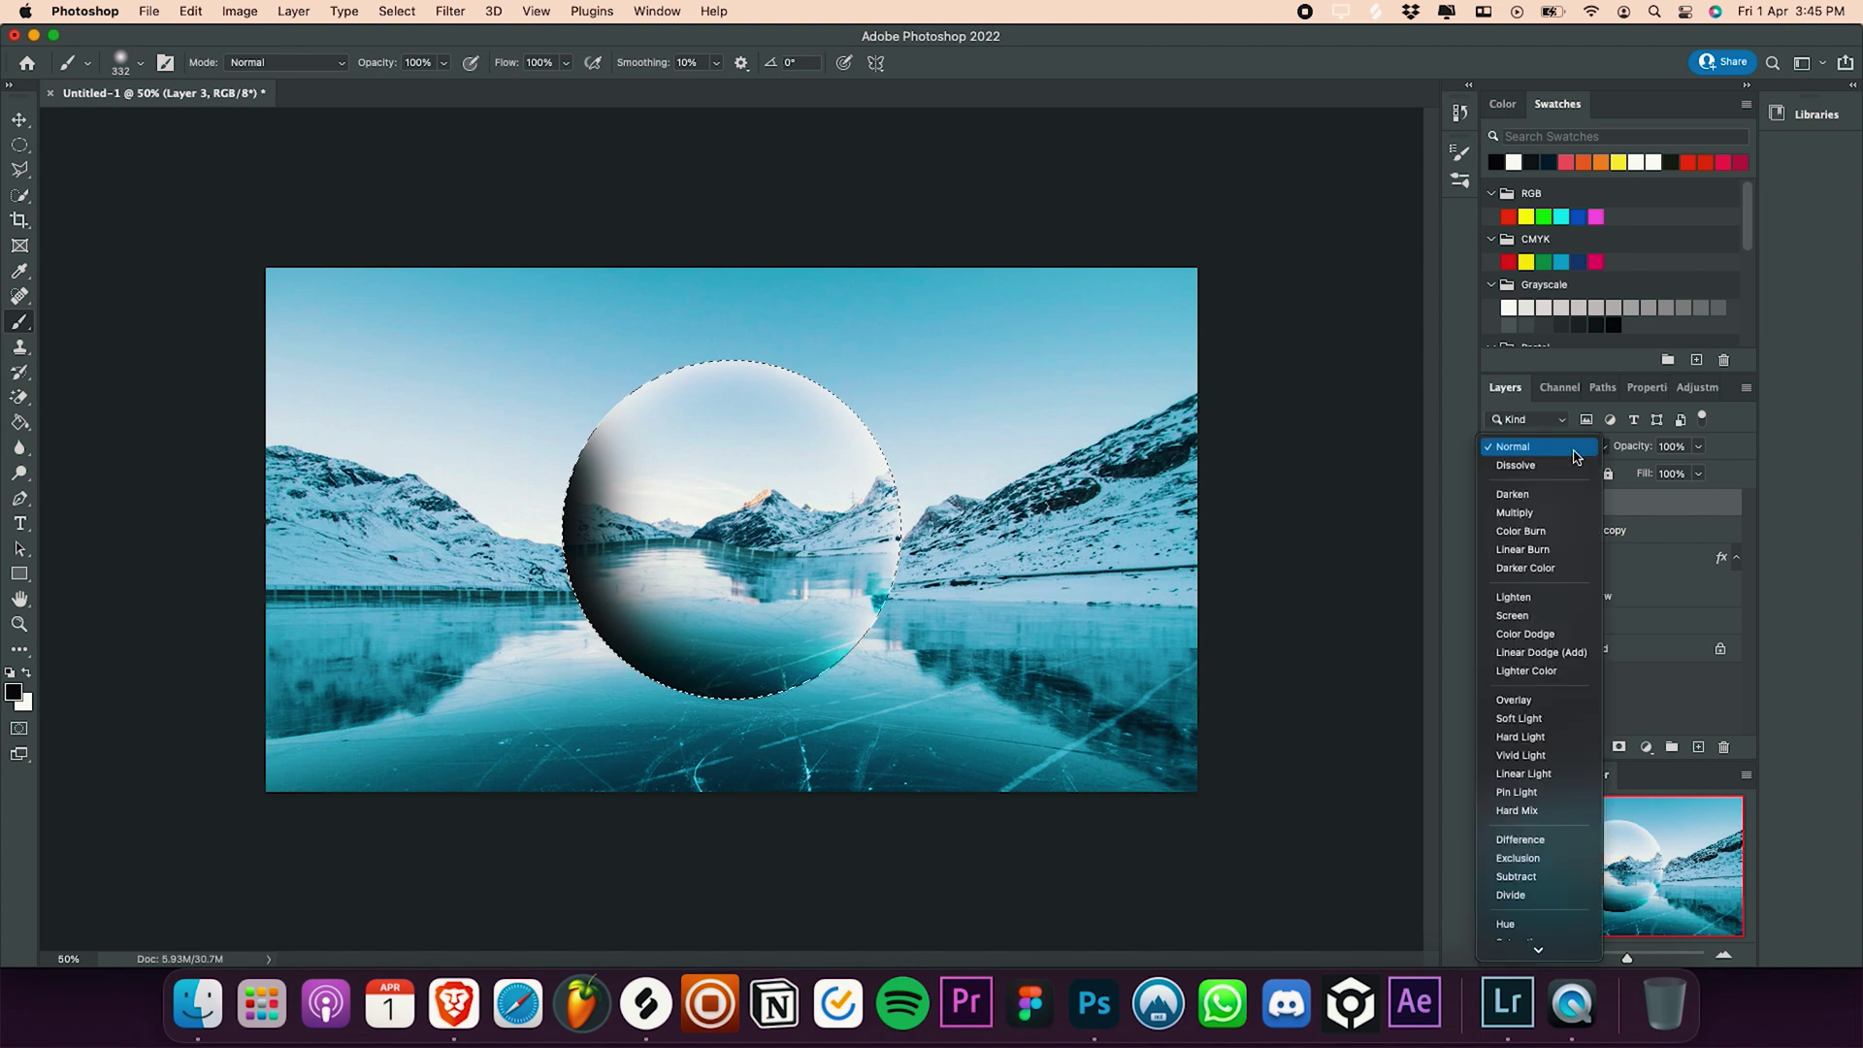
{"action": "left_click", "coordinate": [1521, 720]}
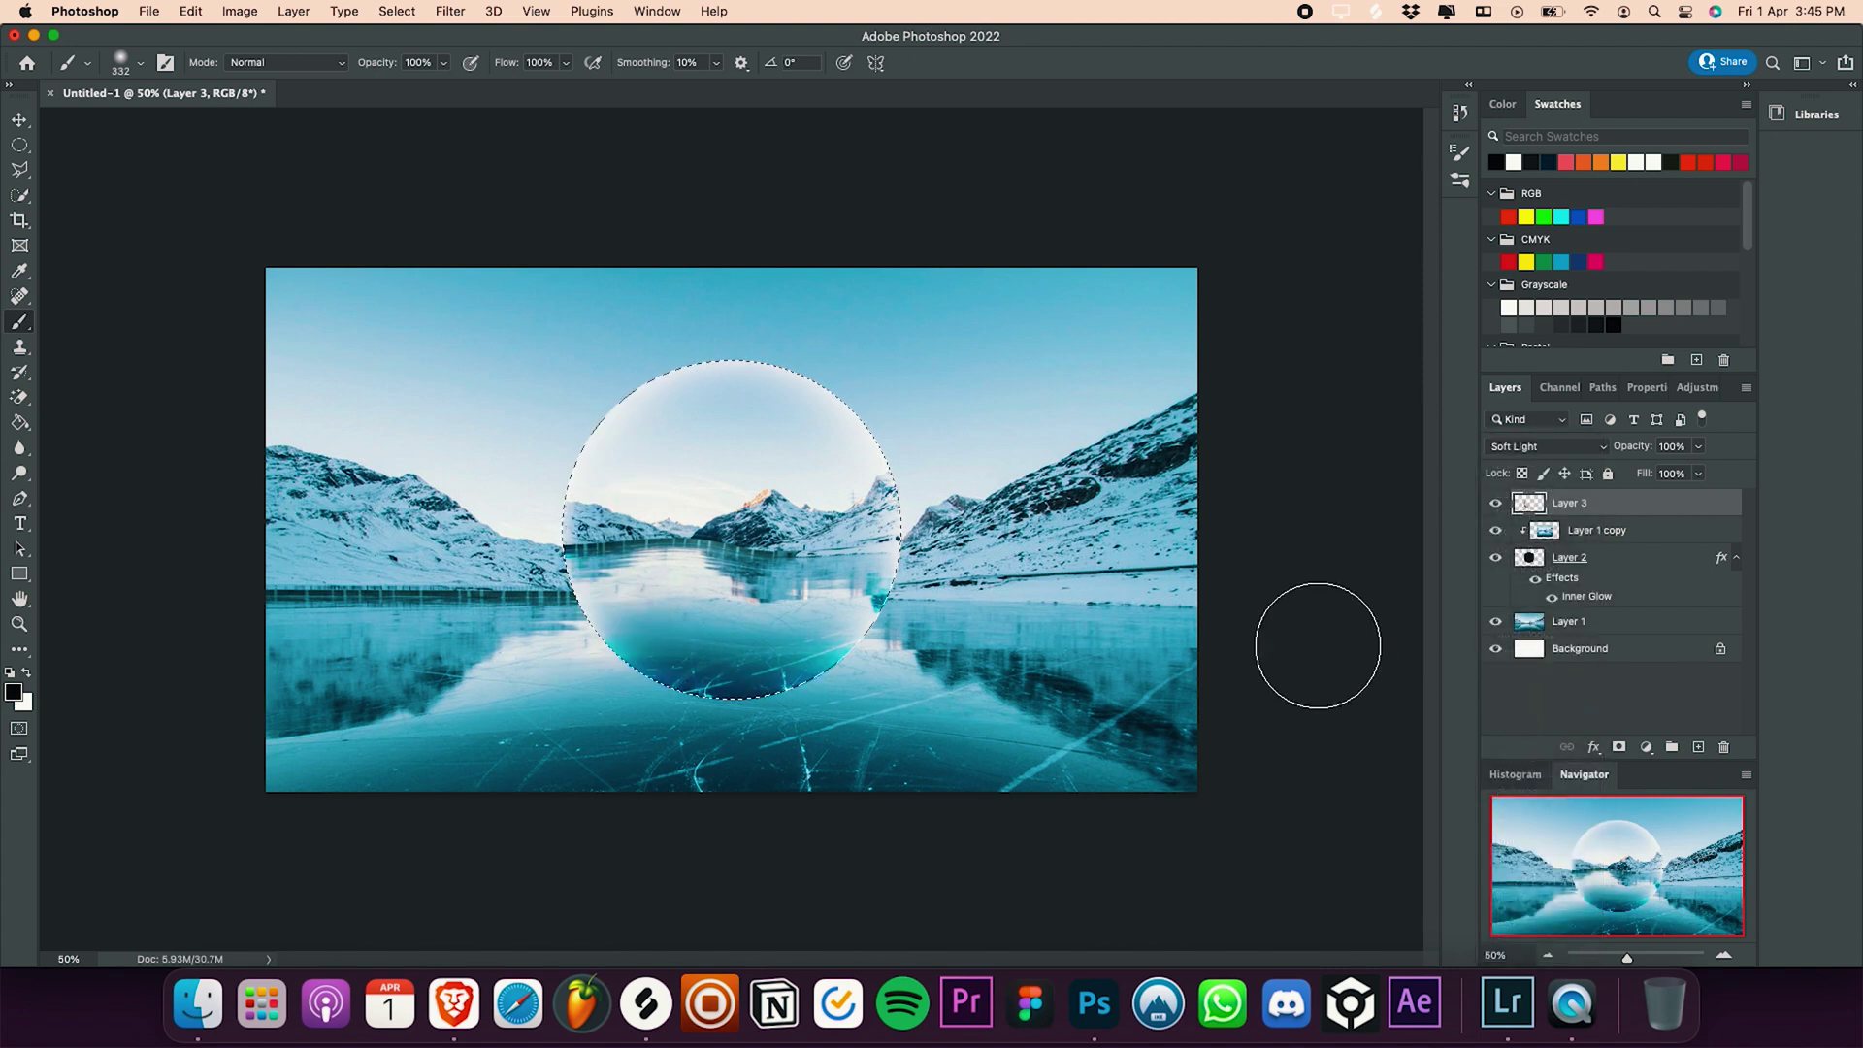
{"action": "left_click", "coordinate": [1493, 507]}
{"action": "left_click", "coordinate": [1495, 505]}
Step: On new Layer 4, fill a flat black ellipse on the ice beneath the ball
{"action": "key", "text": "m"}
{"action": "key", "text": "ctrl+d"}
{"action": "left_click", "coordinate": [1696, 757]}
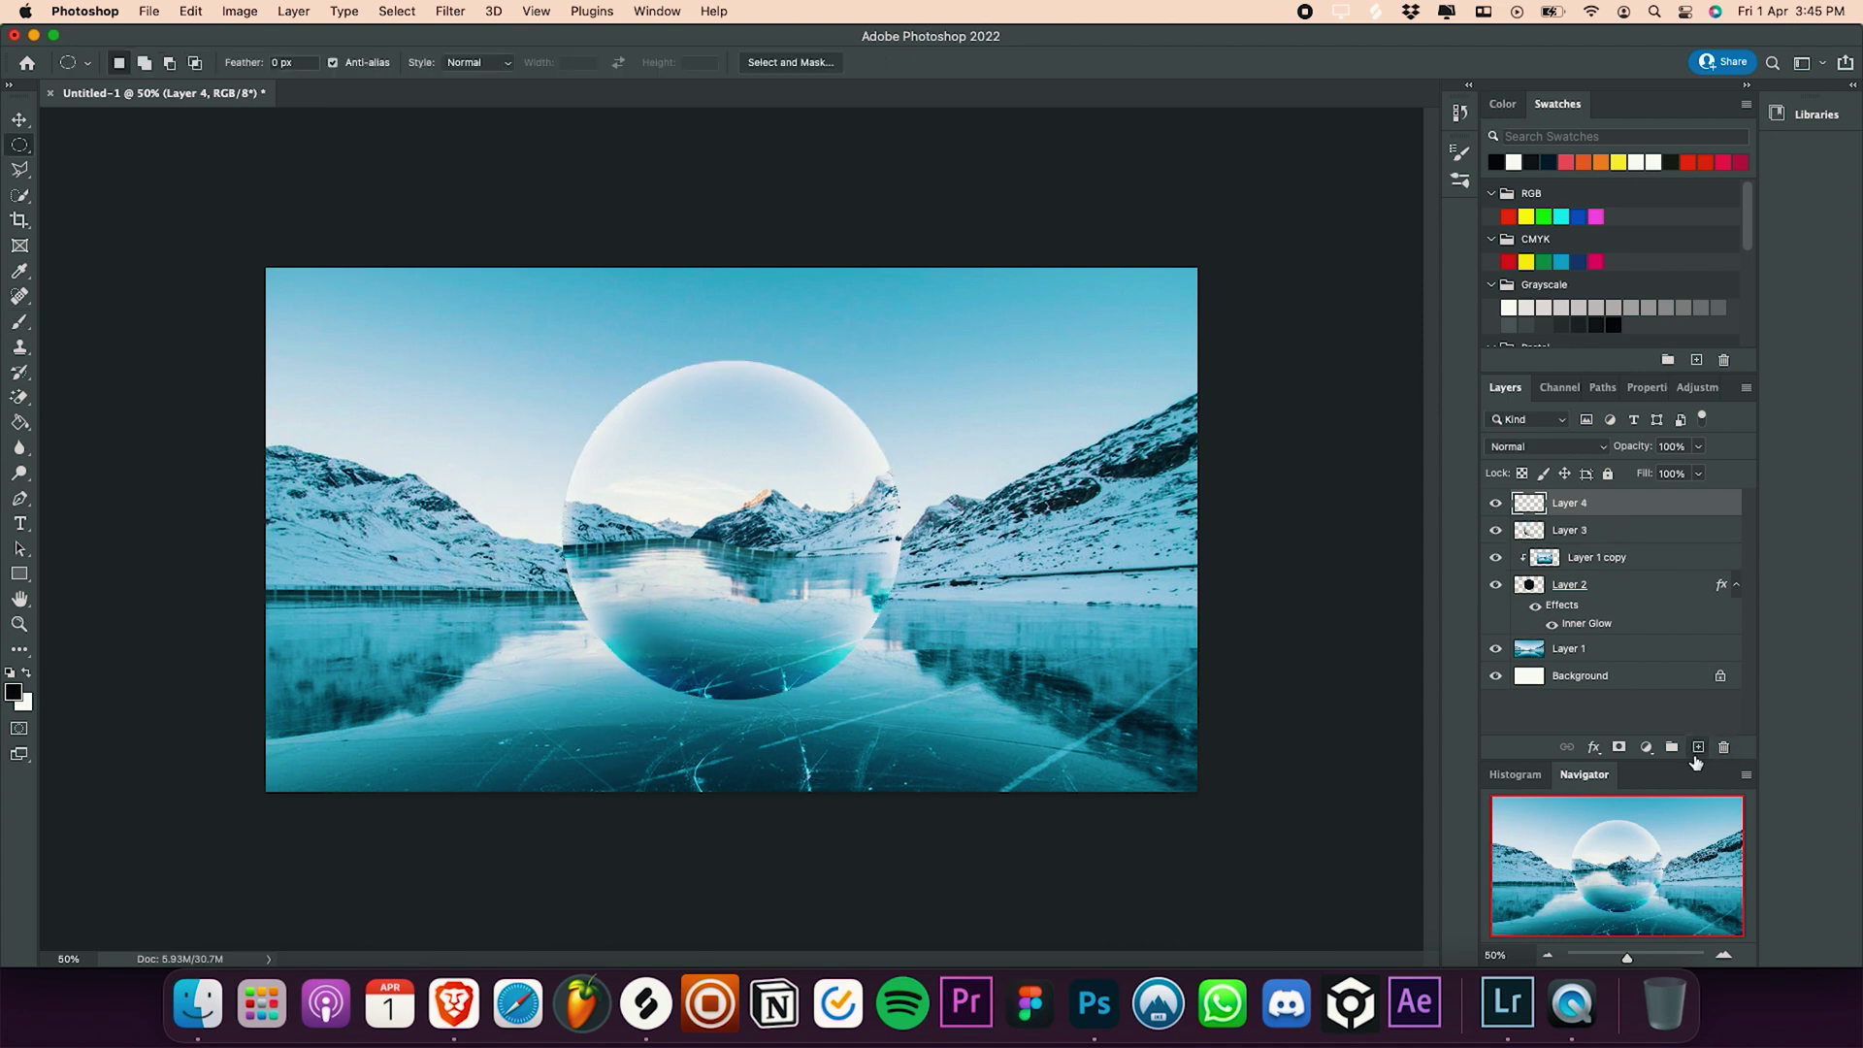
{"action": "left_click_drag", "start_coordinate": [639, 754], "coordinate": [879, 739]}
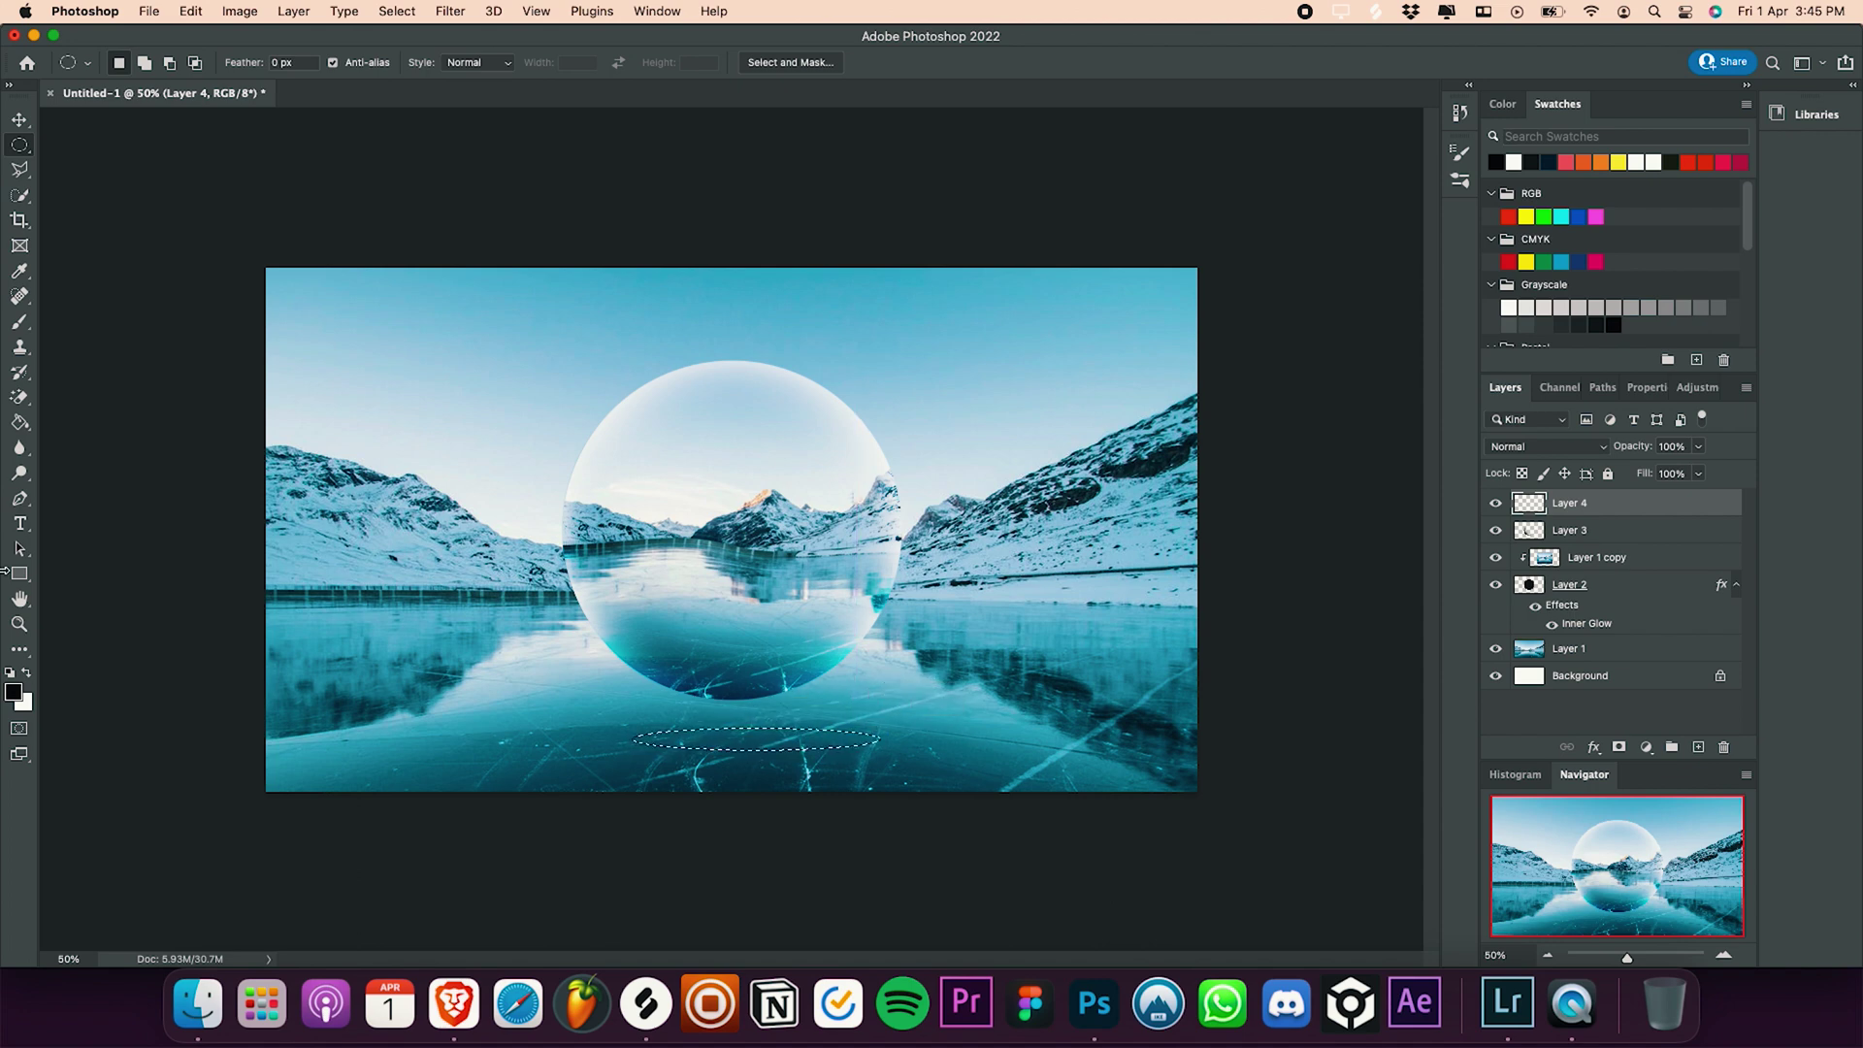
{"action": "left_click", "coordinate": [20, 423]}
{"action": "left_click", "coordinate": [791, 728]}
{"action": "key", "text": "v"}
{"action": "key", "text": "super+d"}
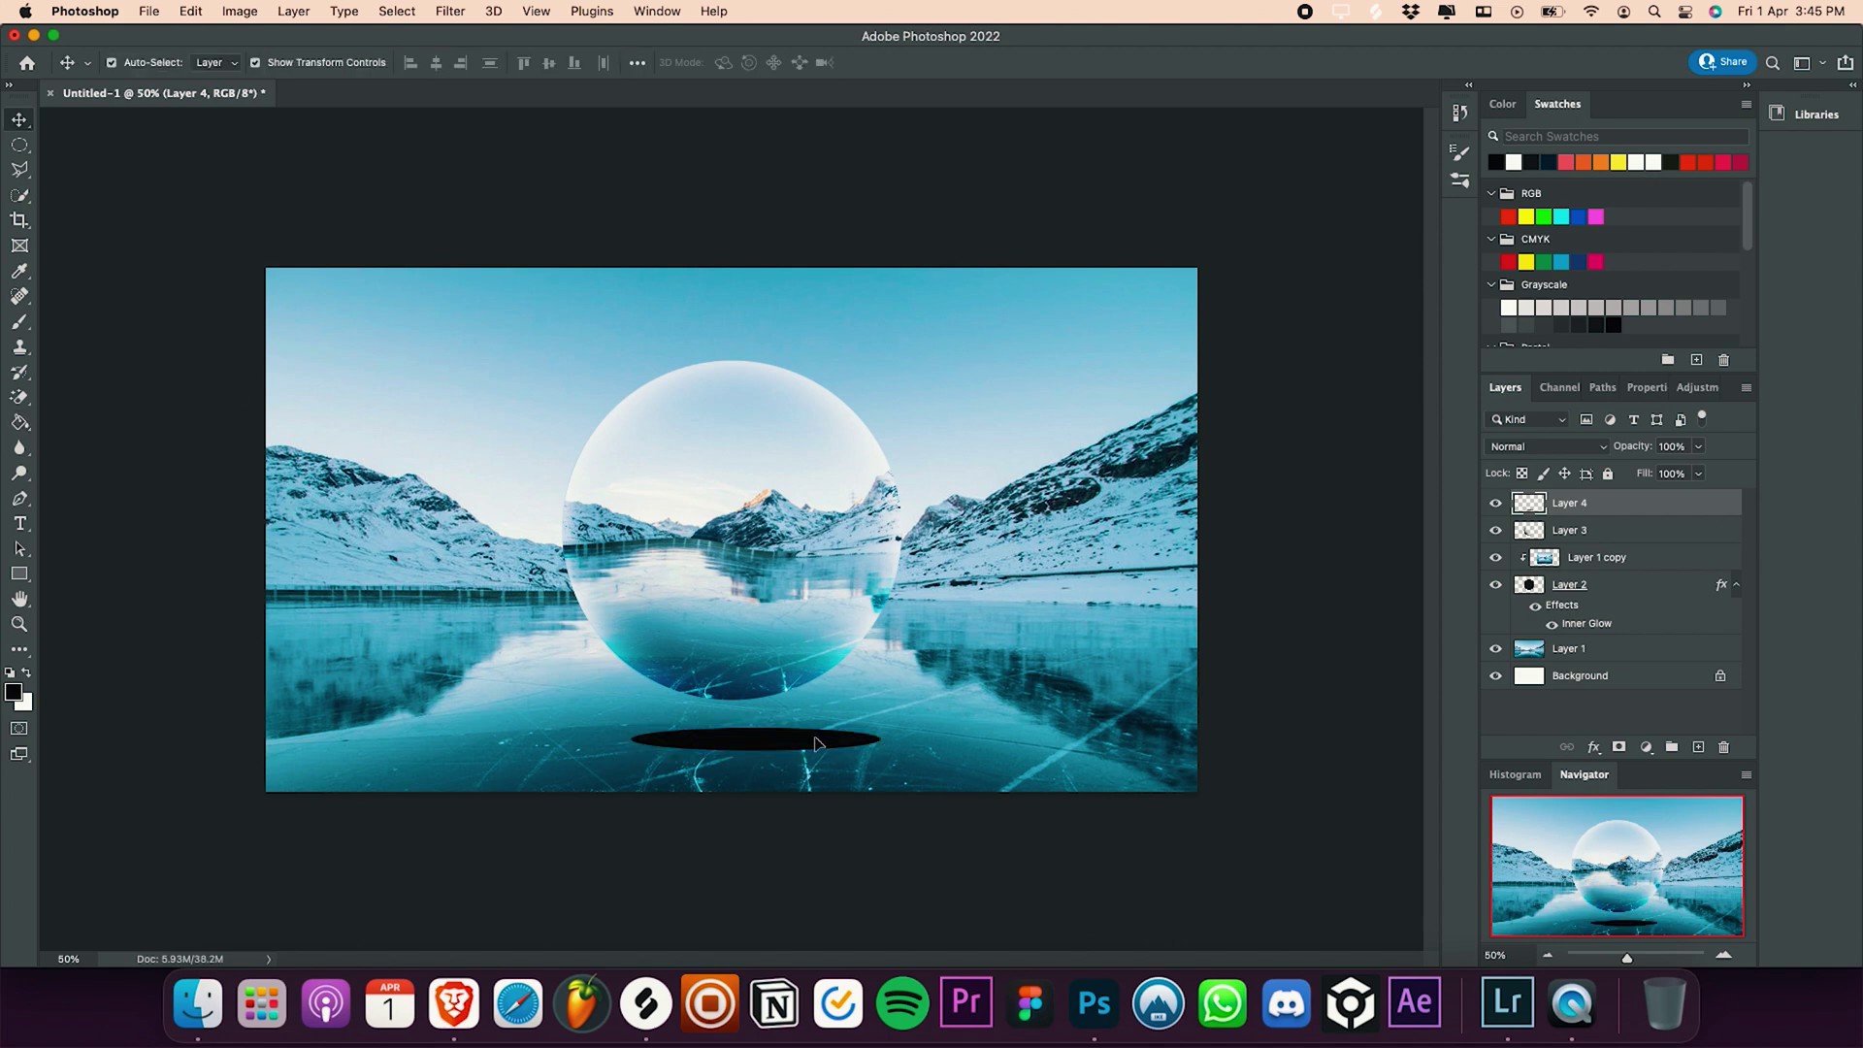
{"action": "mouse_move", "coordinate": [791, 739]}
{"action": "left_mouse_down"}
{"action": "mouse_move", "coordinate": [816, 749]}
{"action": "mouse_move", "coordinate": [794, 742]}
{"action": "left_mouse_up"}
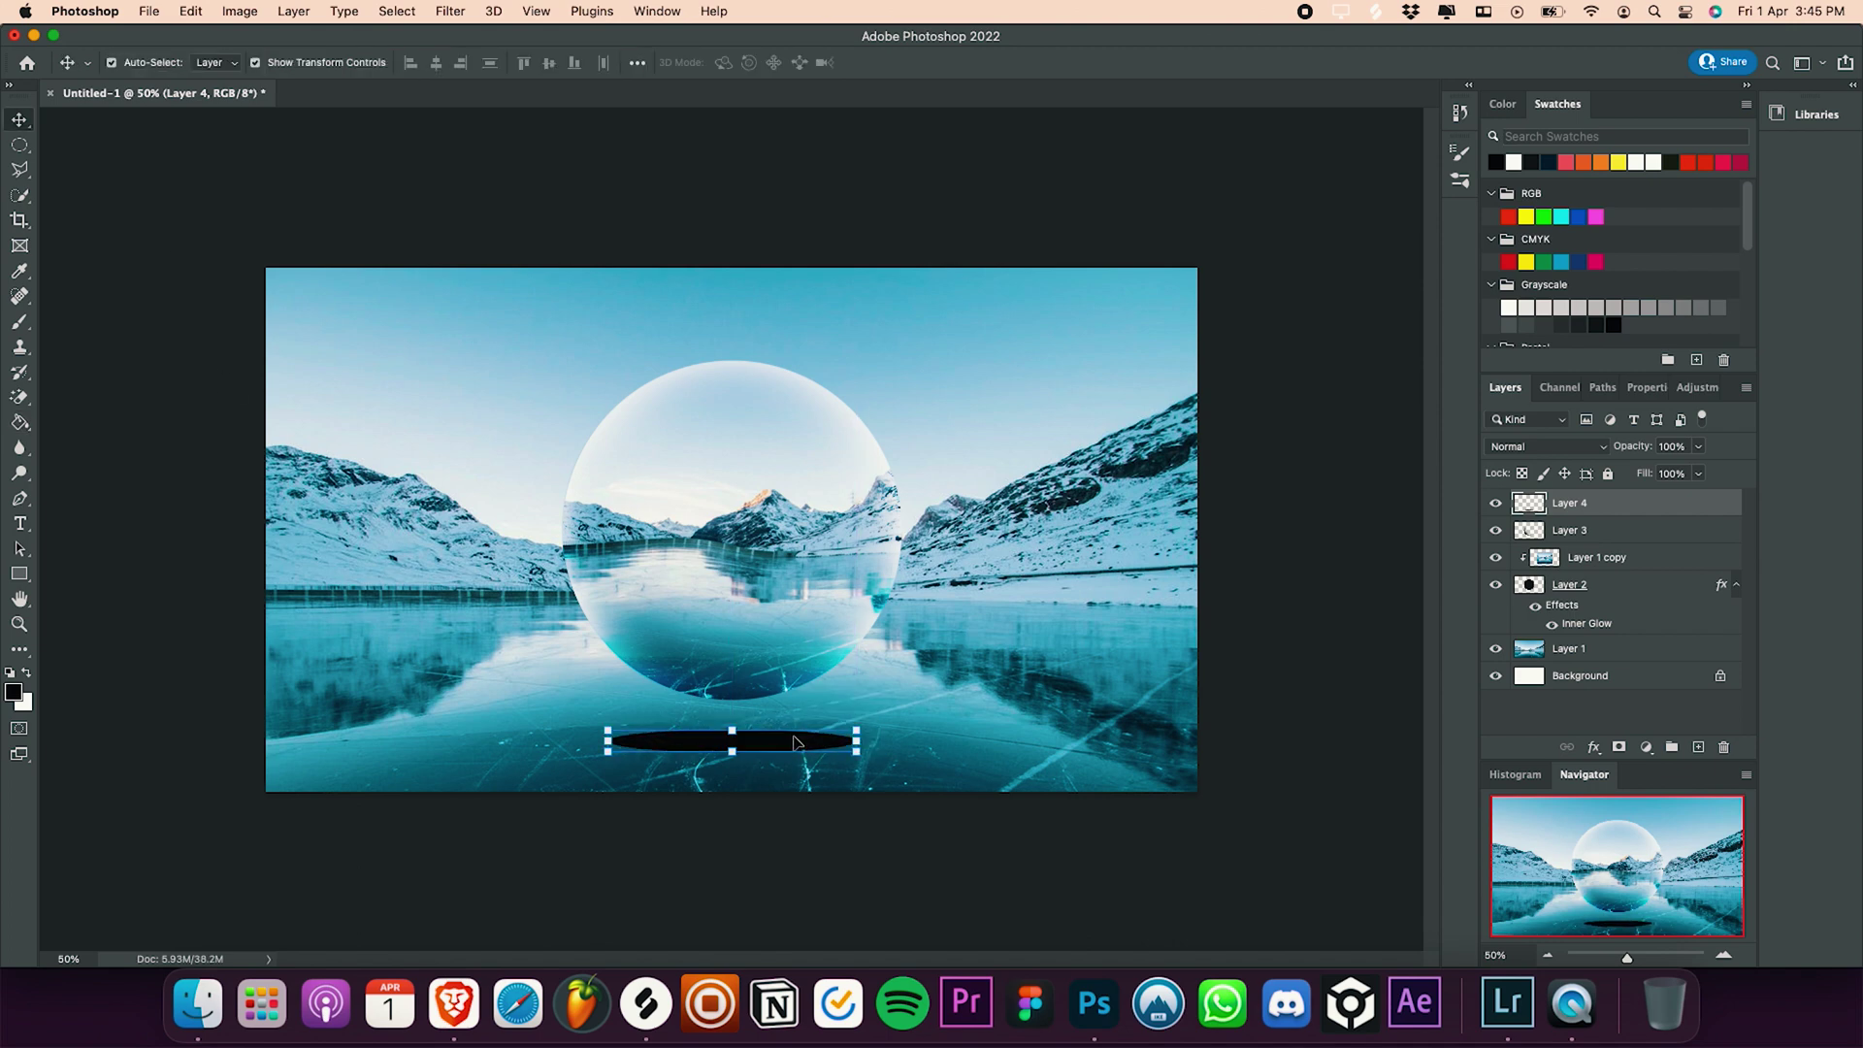
Step: Soften the shadow with a 17.6 px Gaussian Blur and lower the layer opacity
{"action": "left_click", "coordinate": [451, 10]}
{"action": "mouse_move", "coordinate": [479, 260]}
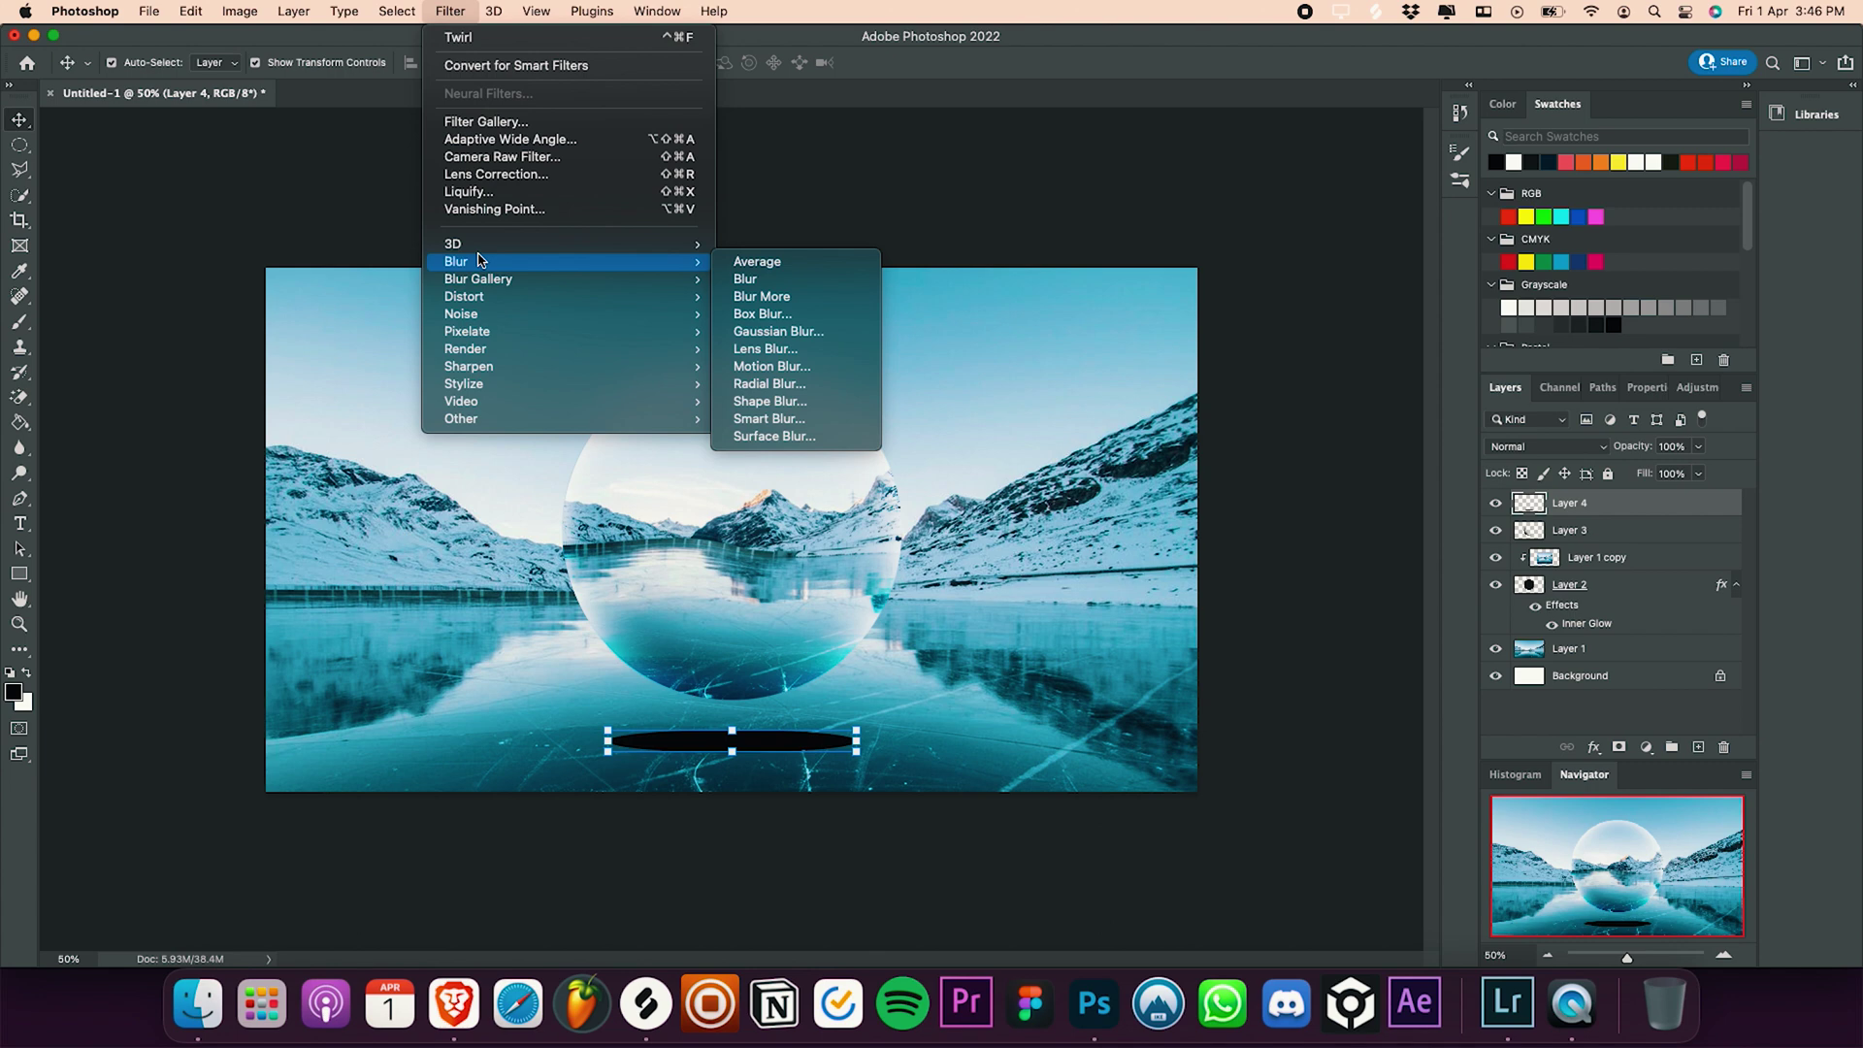
{"action": "left_click", "coordinate": [774, 332]}
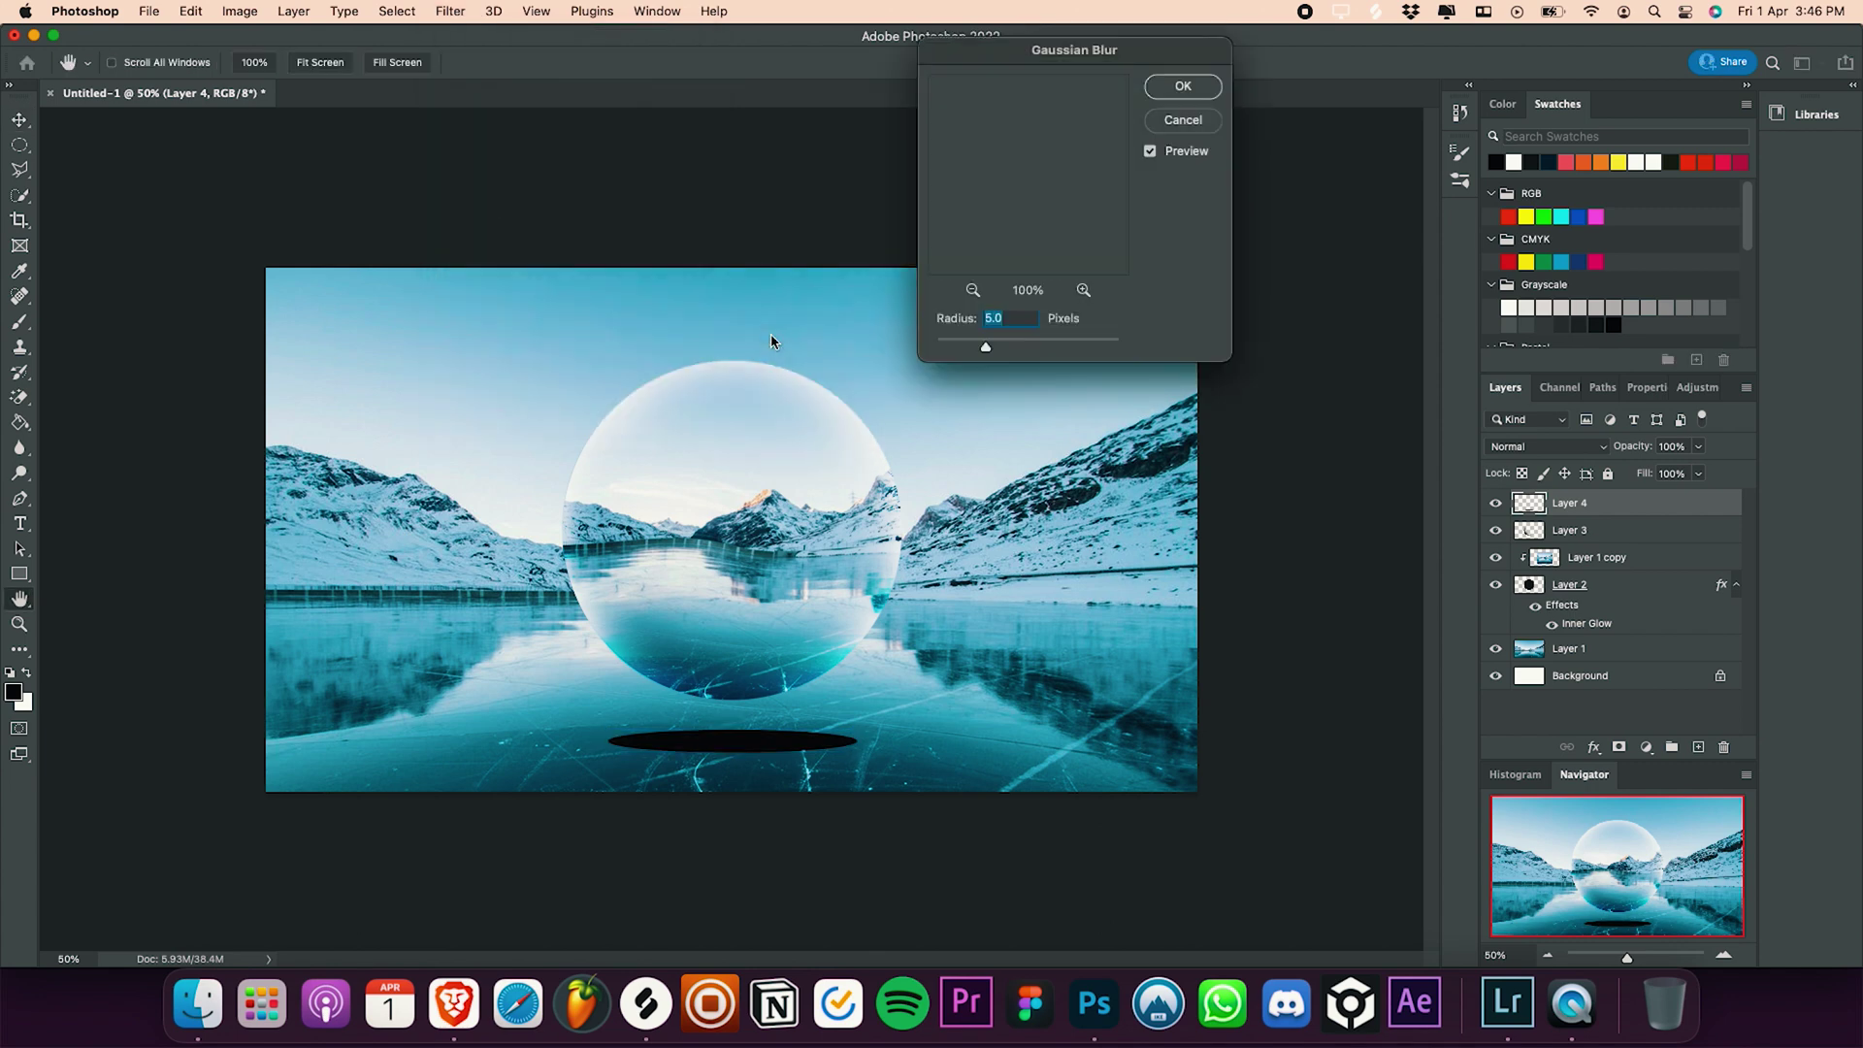
{"action": "left_click_drag", "start_coordinate": [987, 349], "coordinate": [1016, 351]}
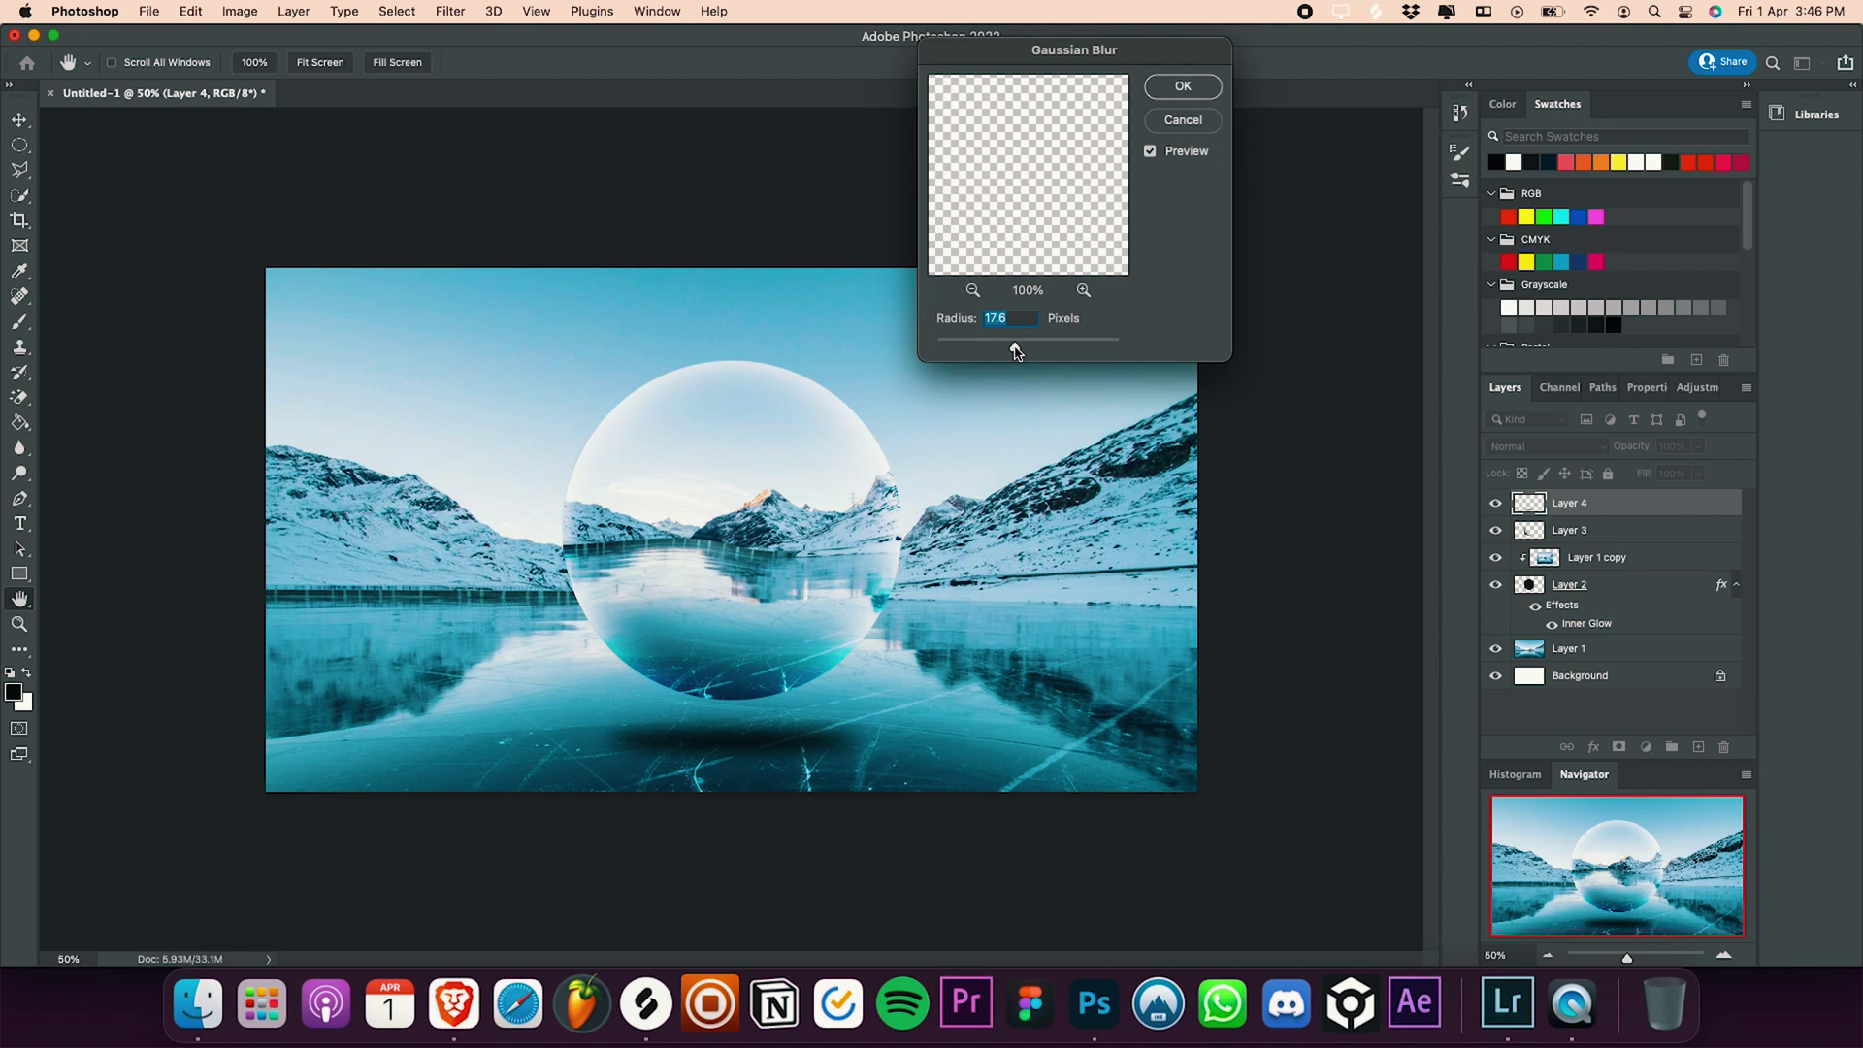
{"action": "left_click", "coordinate": [1213, 81]}
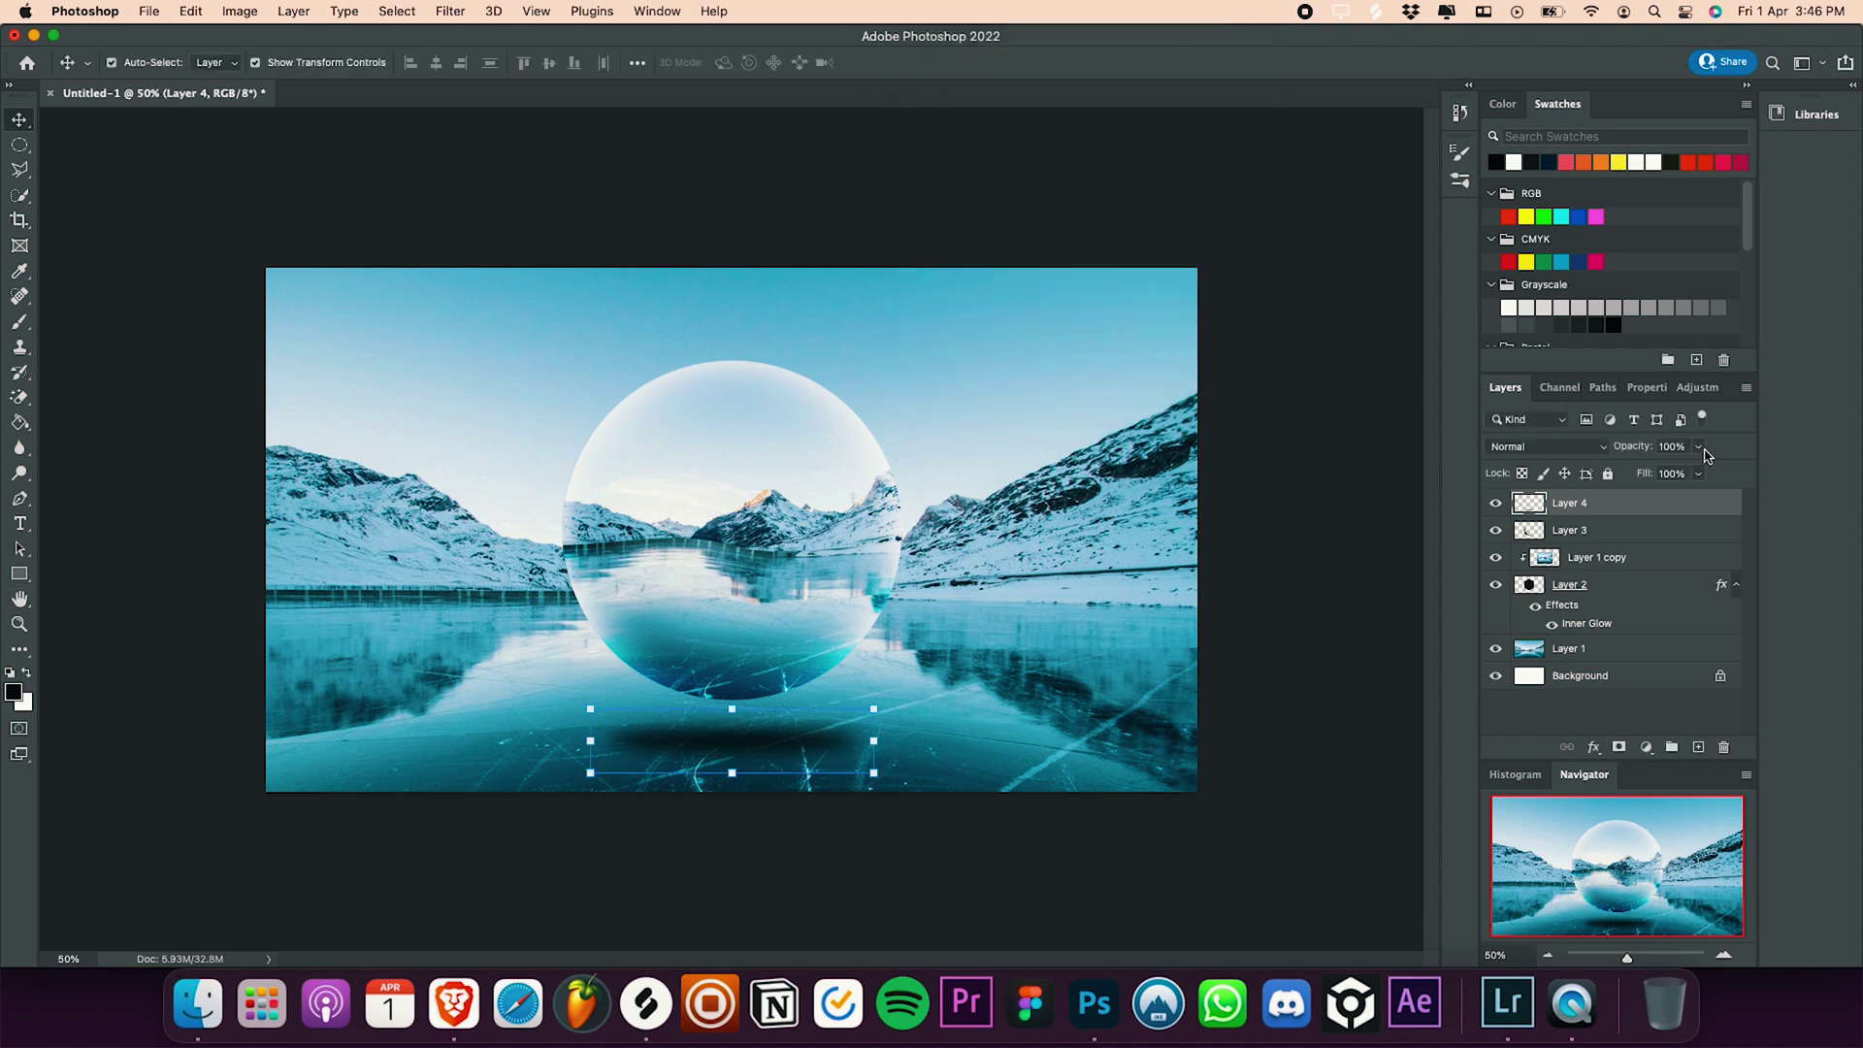
{"action": "left_click", "coordinate": [1703, 448]}
{"action": "mouse_move", "coordinate": [1696, 472]}
{"action": "left_mouse_down"}
{"action": "mouse_move", "coordinate": [1611, 473]}
{"action": "mouse_move", "coordinate": [1669, 478]}
{"action": "left_mouse_up"}
Step: On new Layer 5, paint a white highlight on the ball's upper left with a 79 px brush, opacity 59%
{"action": "left_click", "coordinate": [1699, 746]}
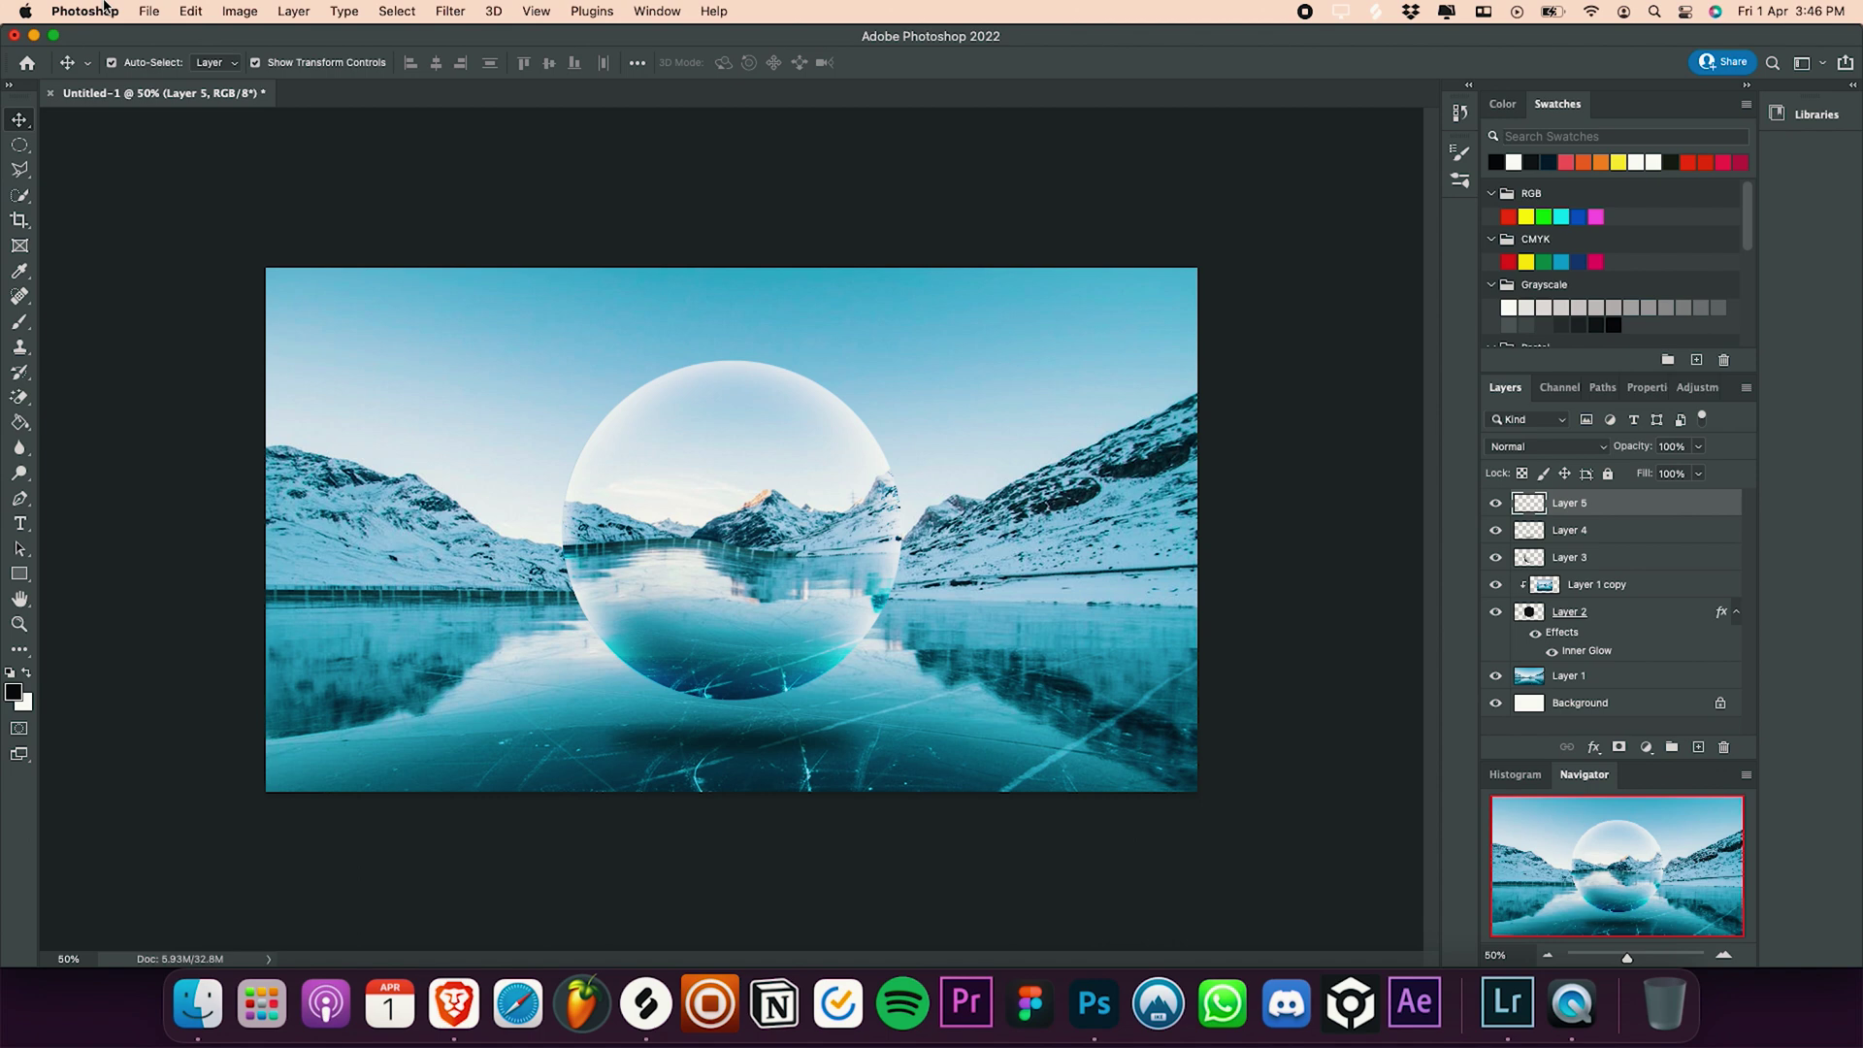
{"action": "left_click", "coordinate": [19, 321]}
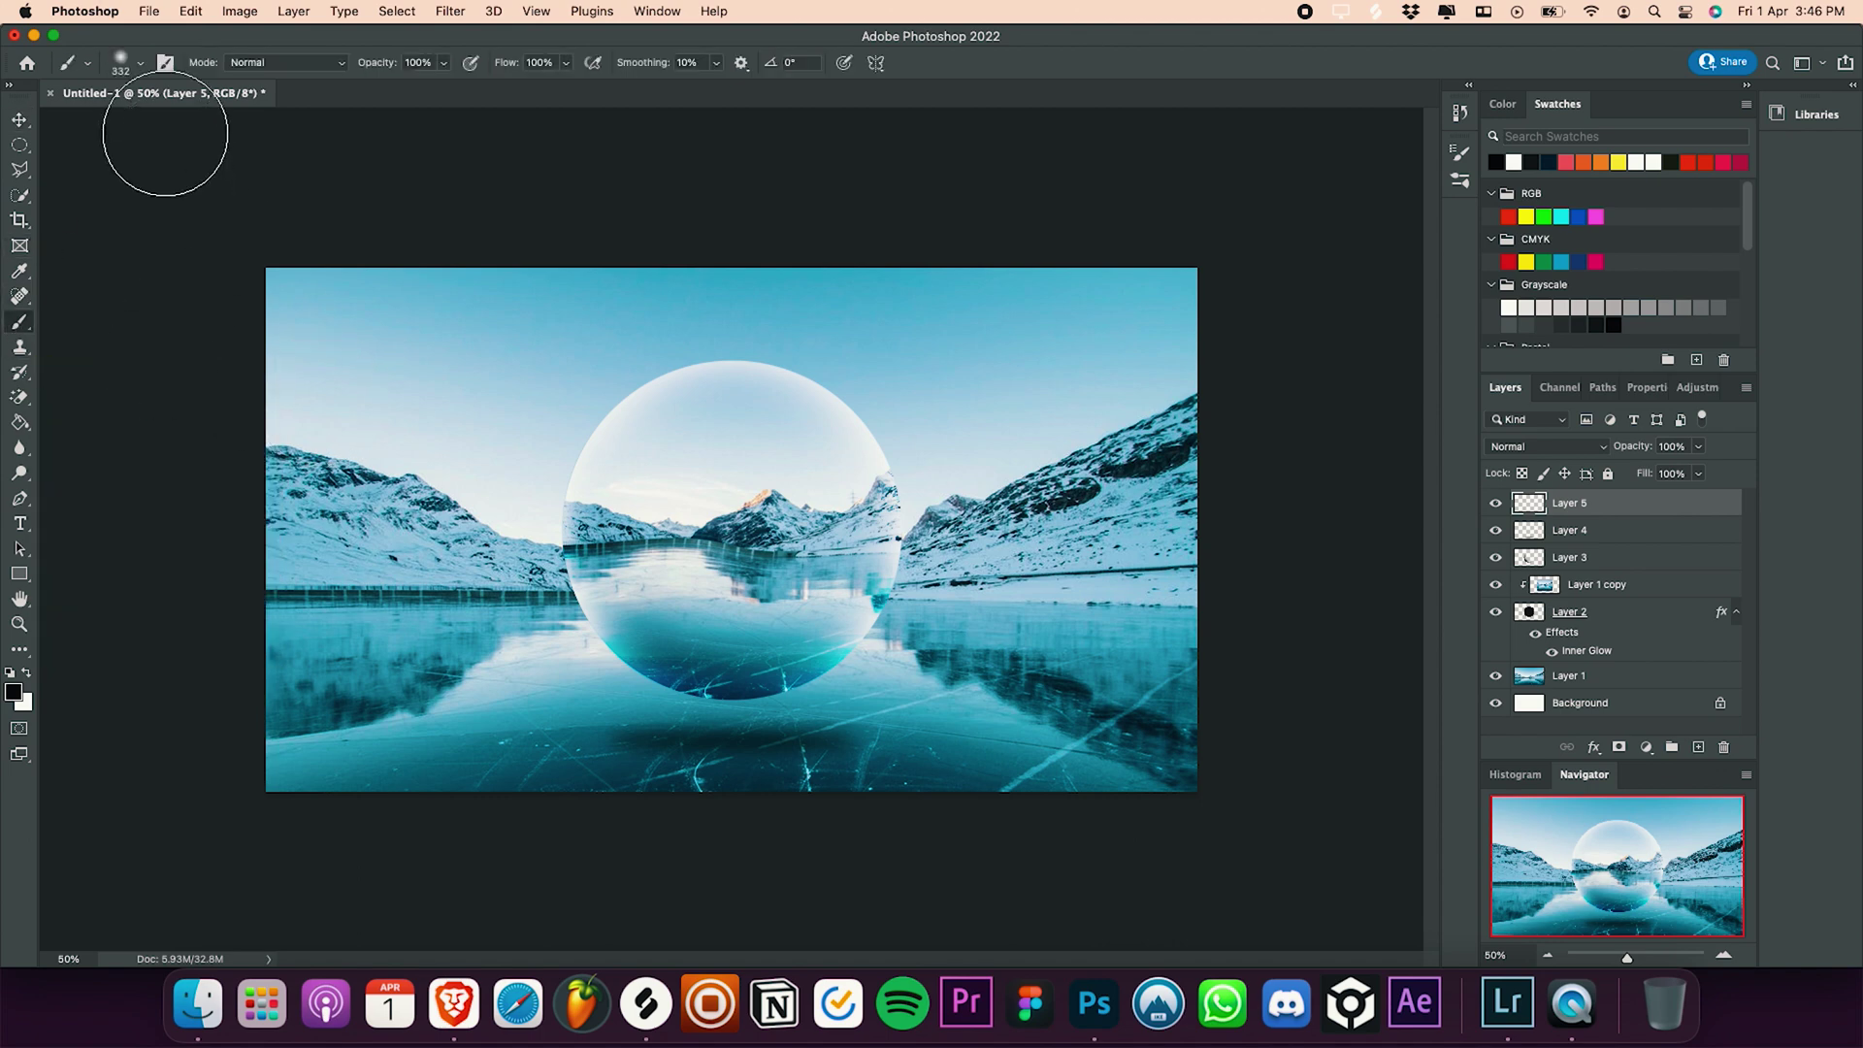
{"action": "left_click", "coordinate": [142, 63]}
{"action": "left_click", "coordinate": [150, 117]}
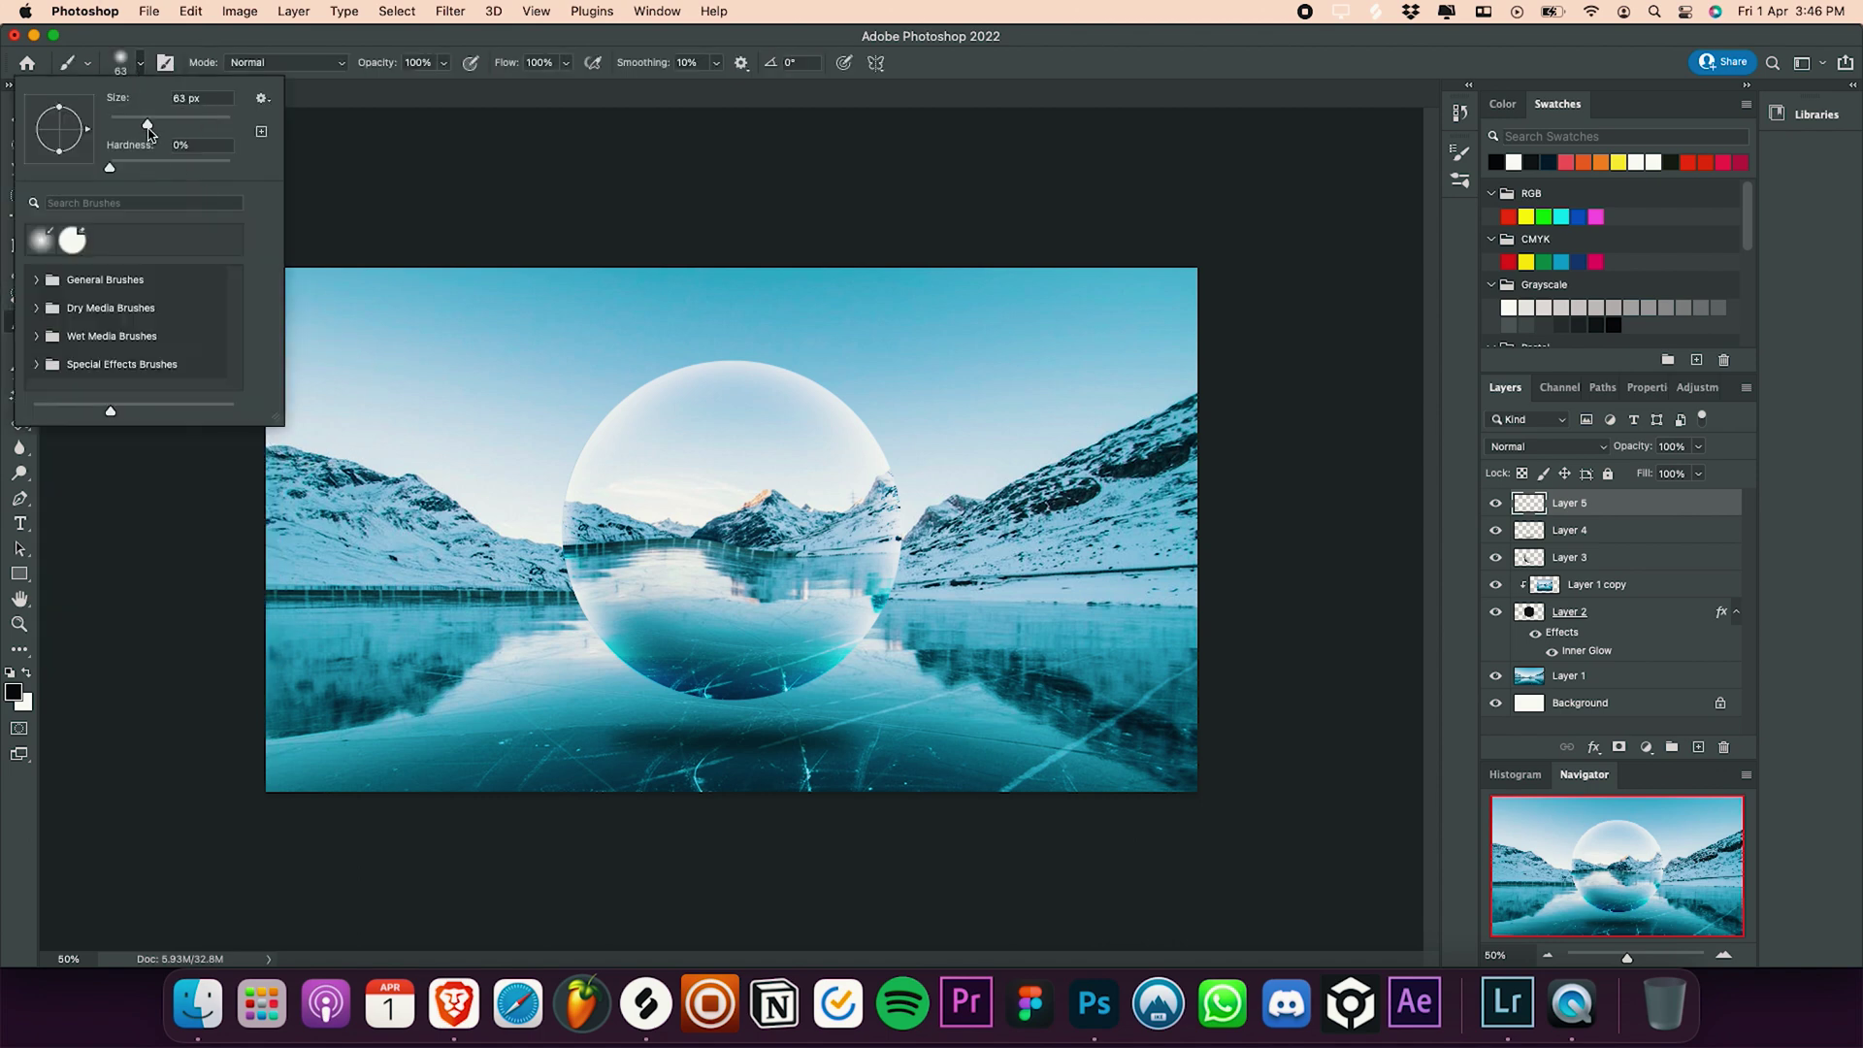
{"action": "left_click", "coordinate": [157, 119]}
{"action": "left_click", "coordinate": [1514, 161]}
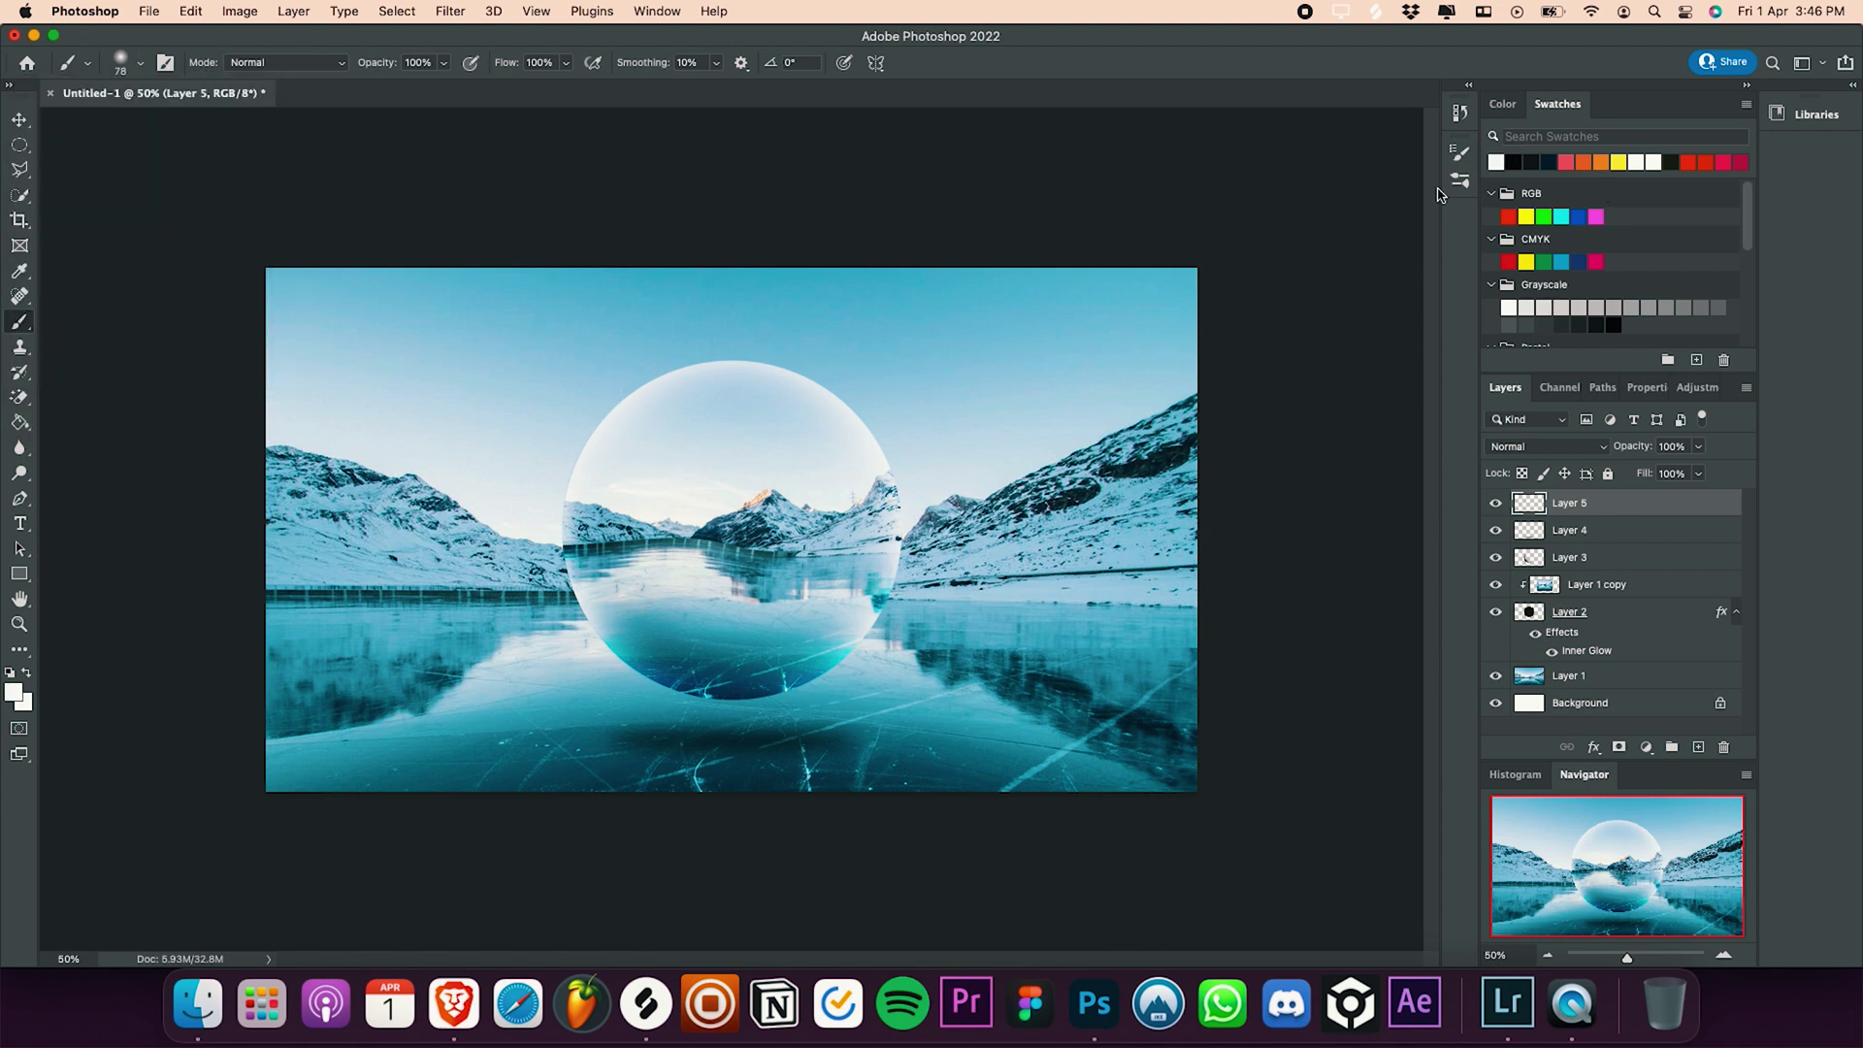
{"action": "left_click_drag", "start_coordinate": [677, 413], "coordinate": [617, 488]}
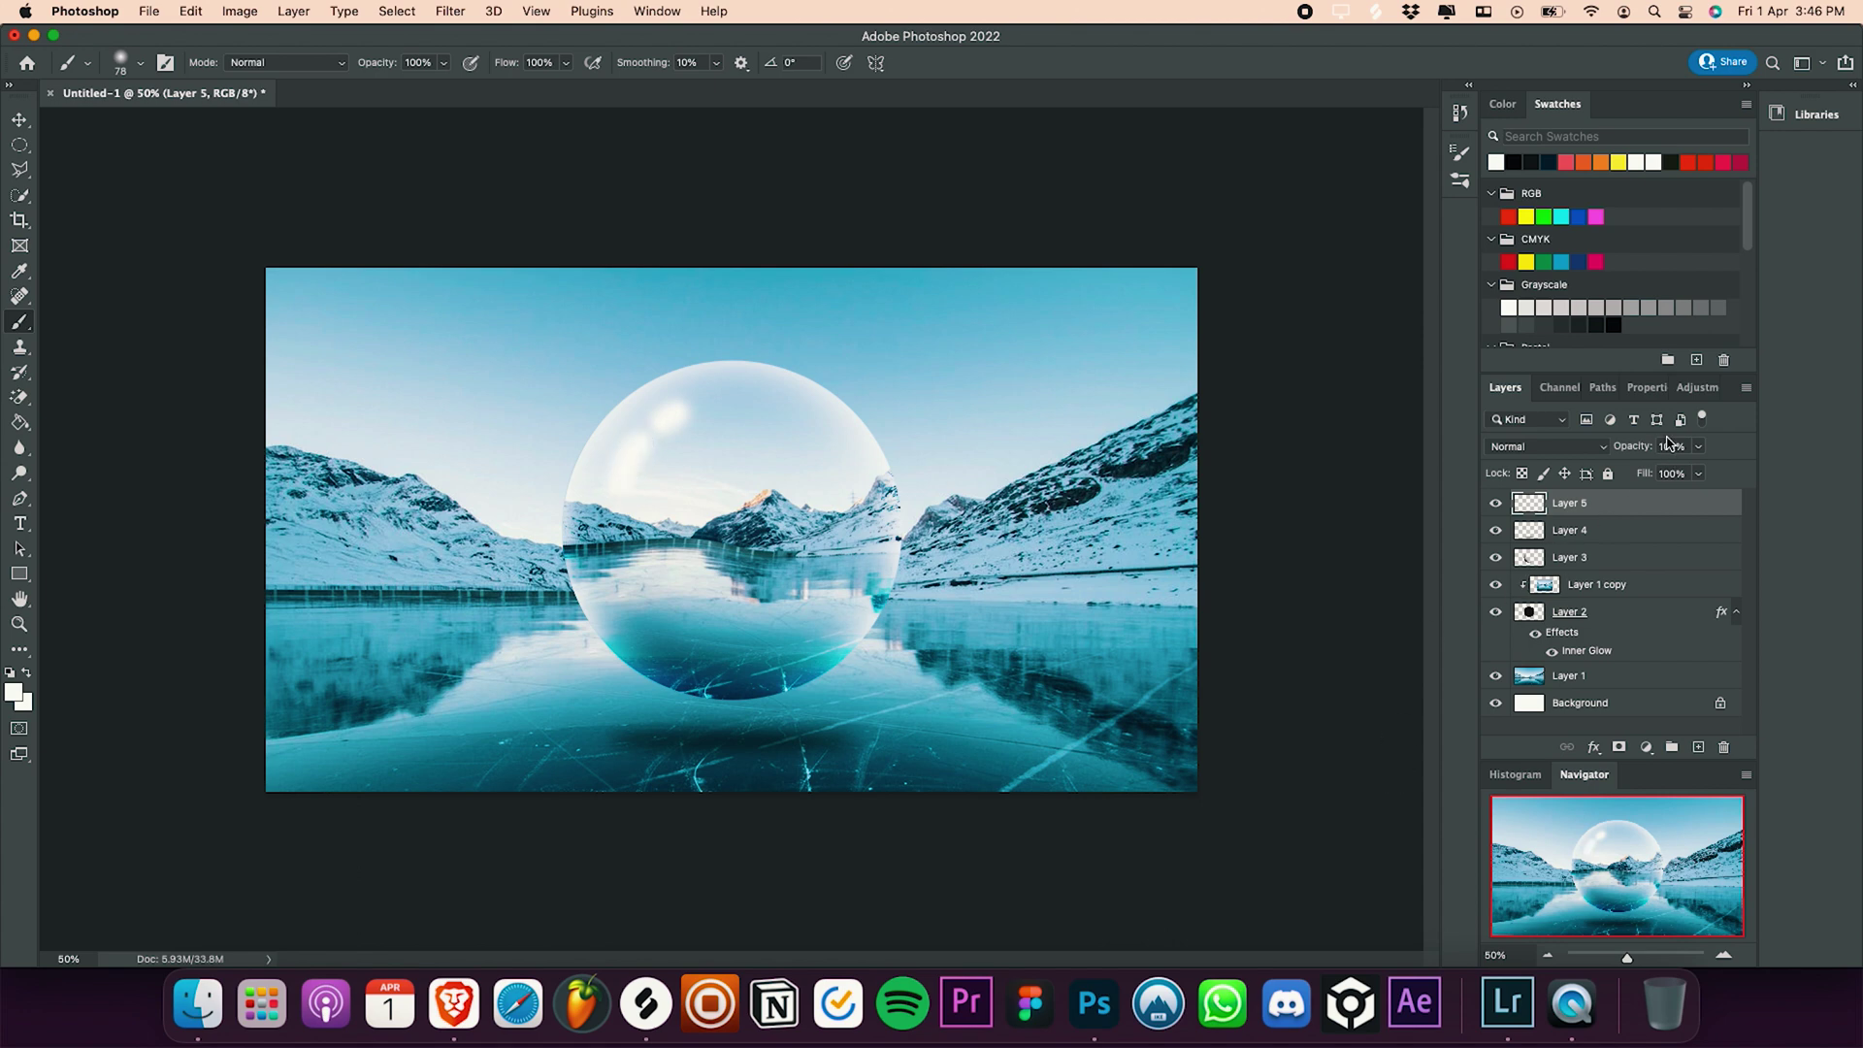
{"action": "left_click_drag", "start_coordinate": [1698, 447], "coordinate": [1673, 483]}
Step: Apply a 2.5 px Gaussian Blur to Layer 1, the glacier landscape photo
{"action": "left_click", "coordinate": [1569, 675]}
{"action": "key", "text": "m"}
{"action": "left_click", "coordinate": [450, 11]}
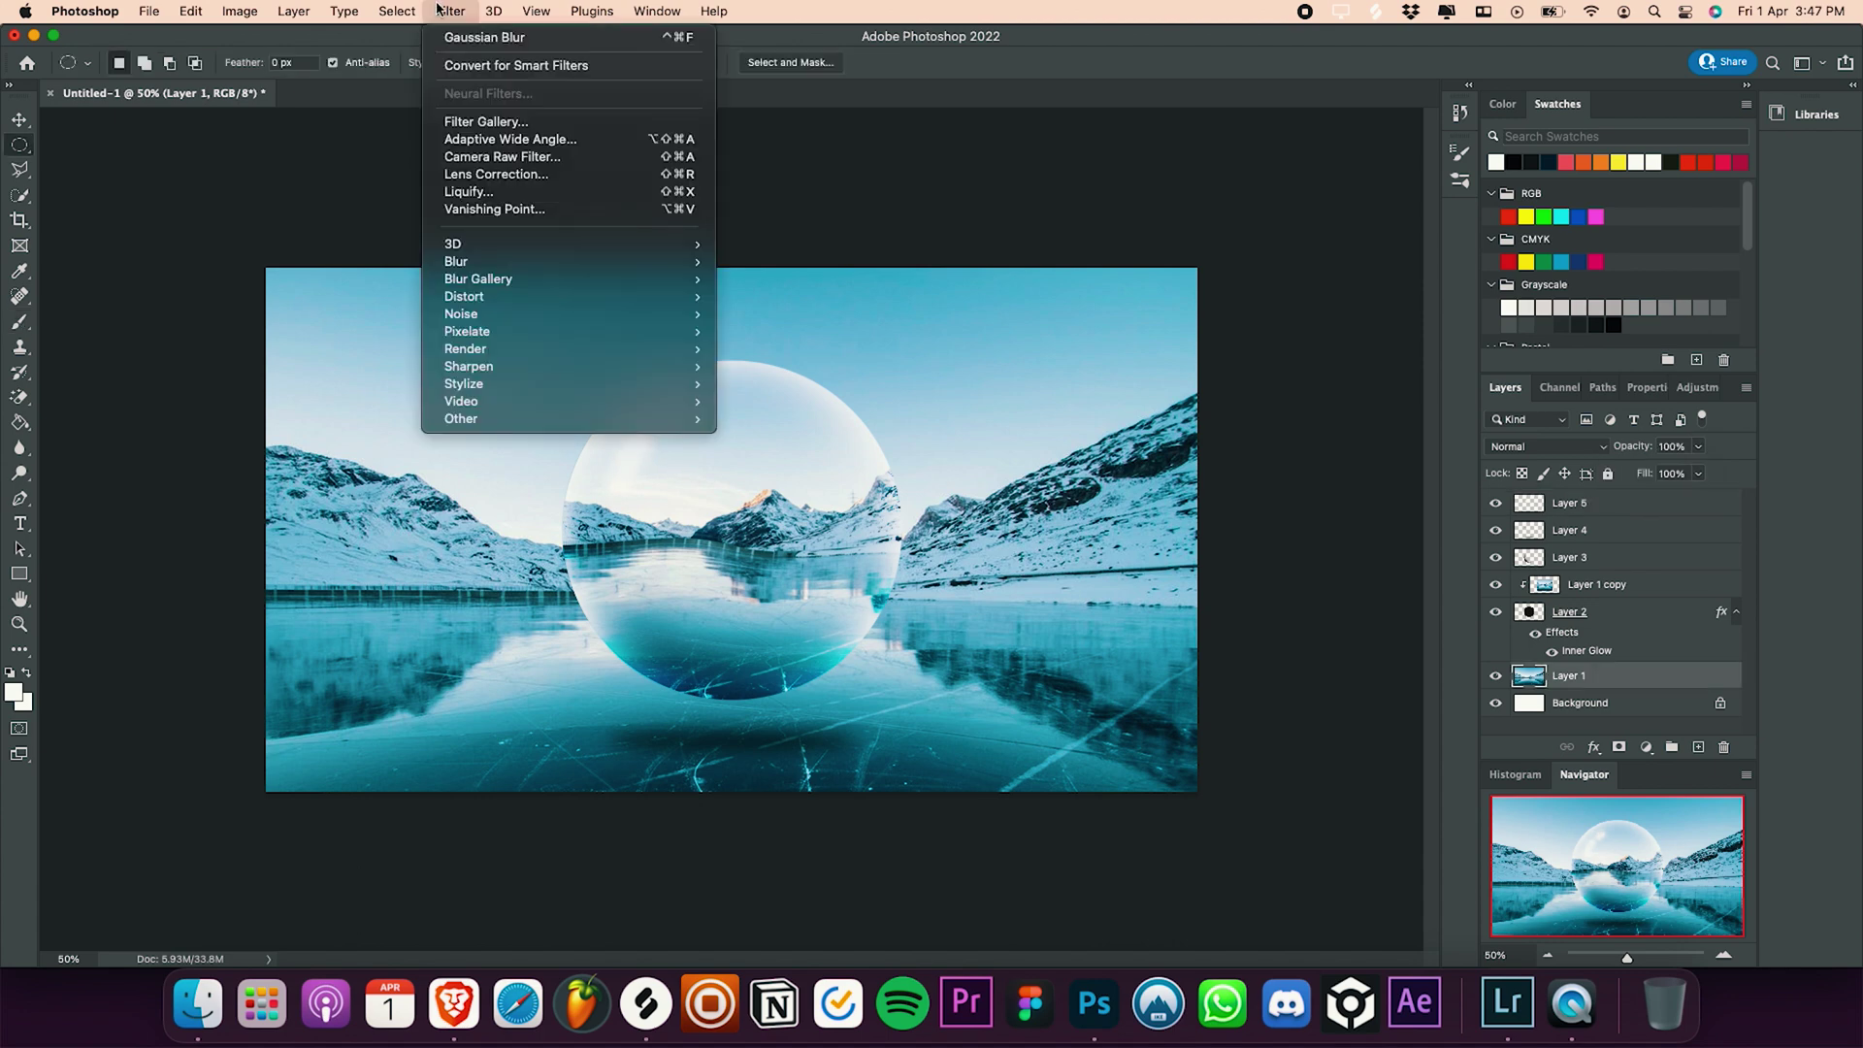
{"action": "mouse_move", "coordinate": [615, 264]}
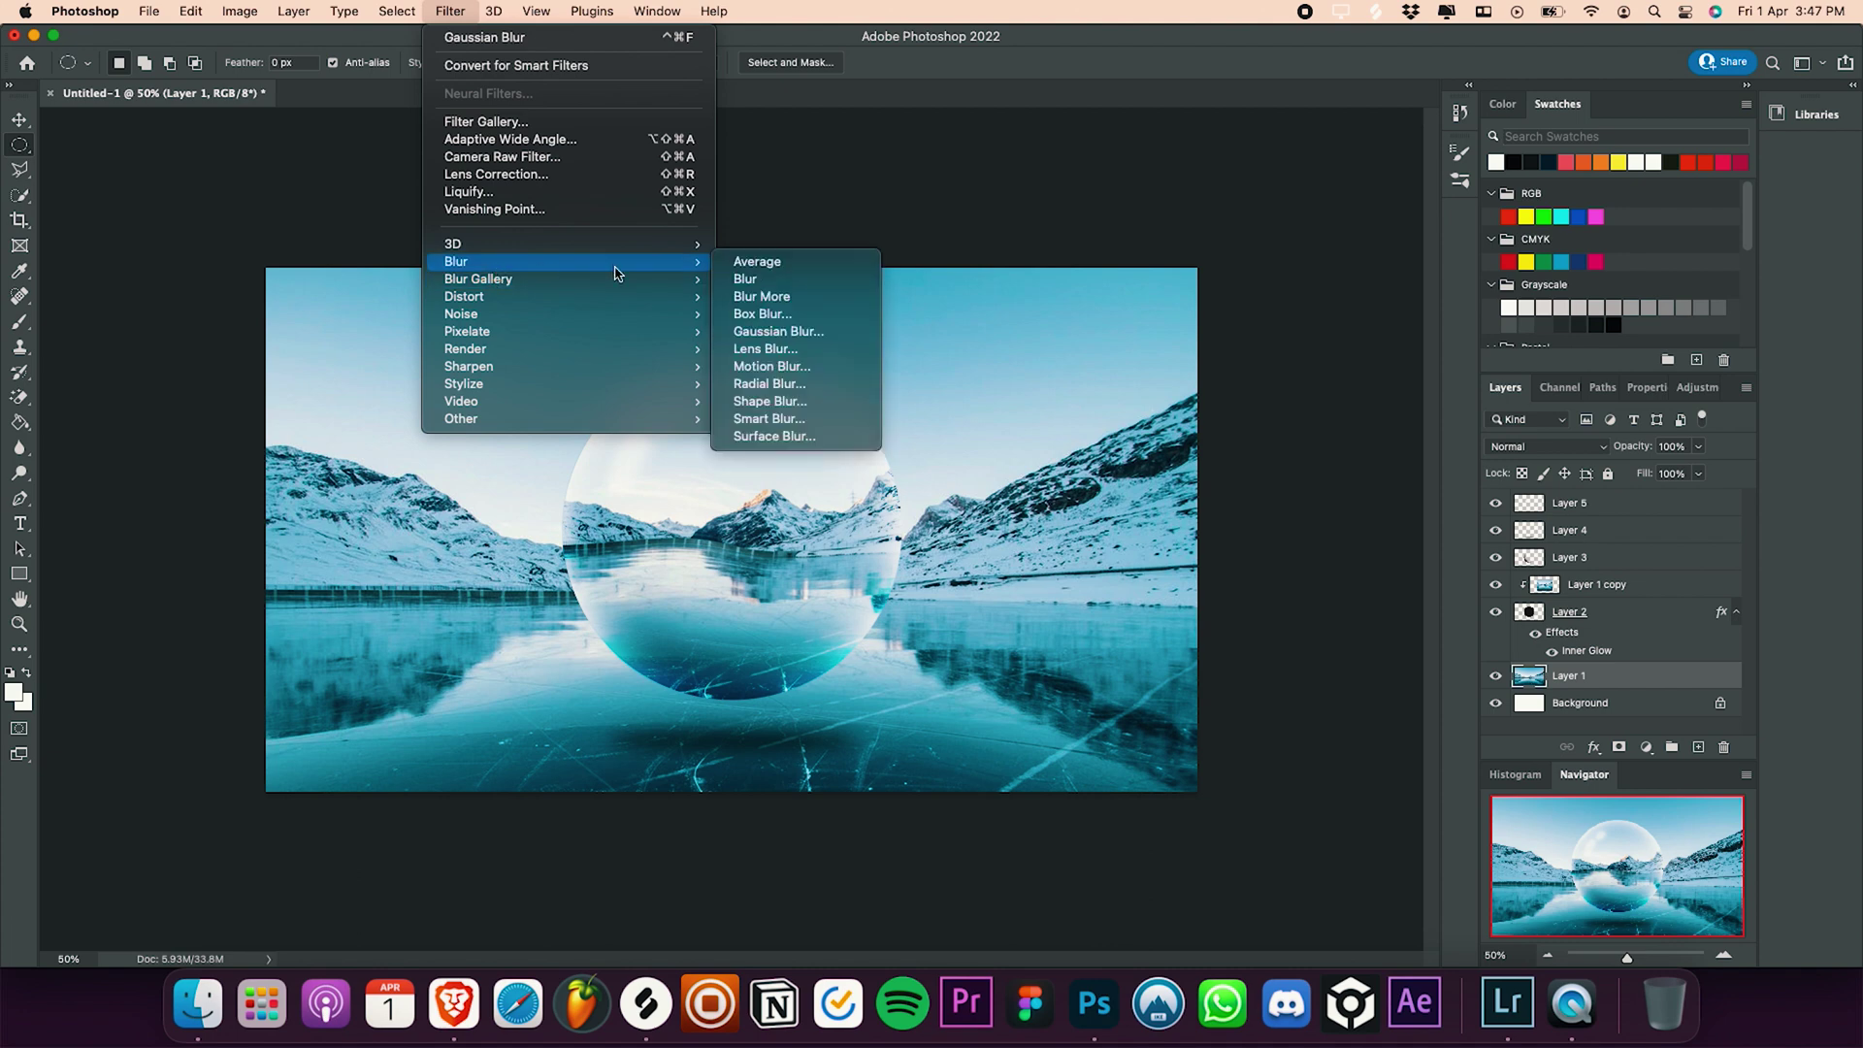
{"action": "left_click", "coordinate": [776, 331]}
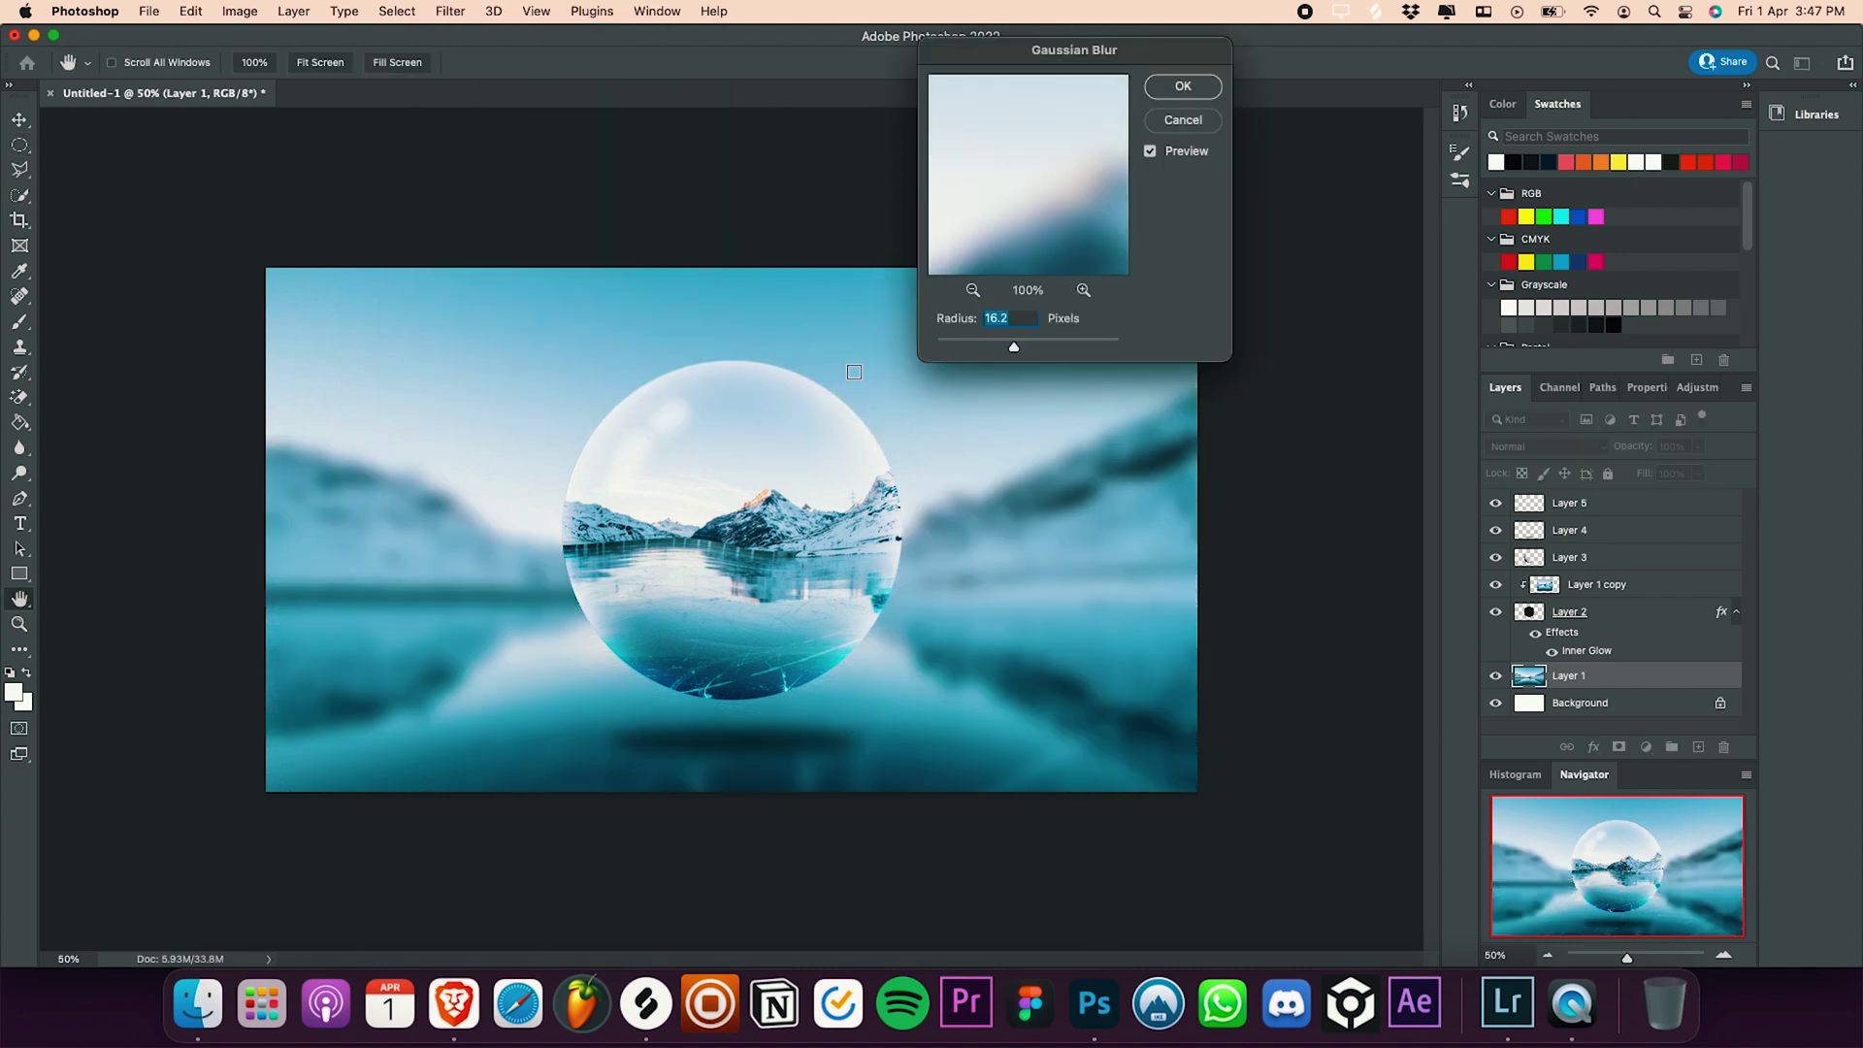
{"action": "left_click", "coordinate": [963, 348]}
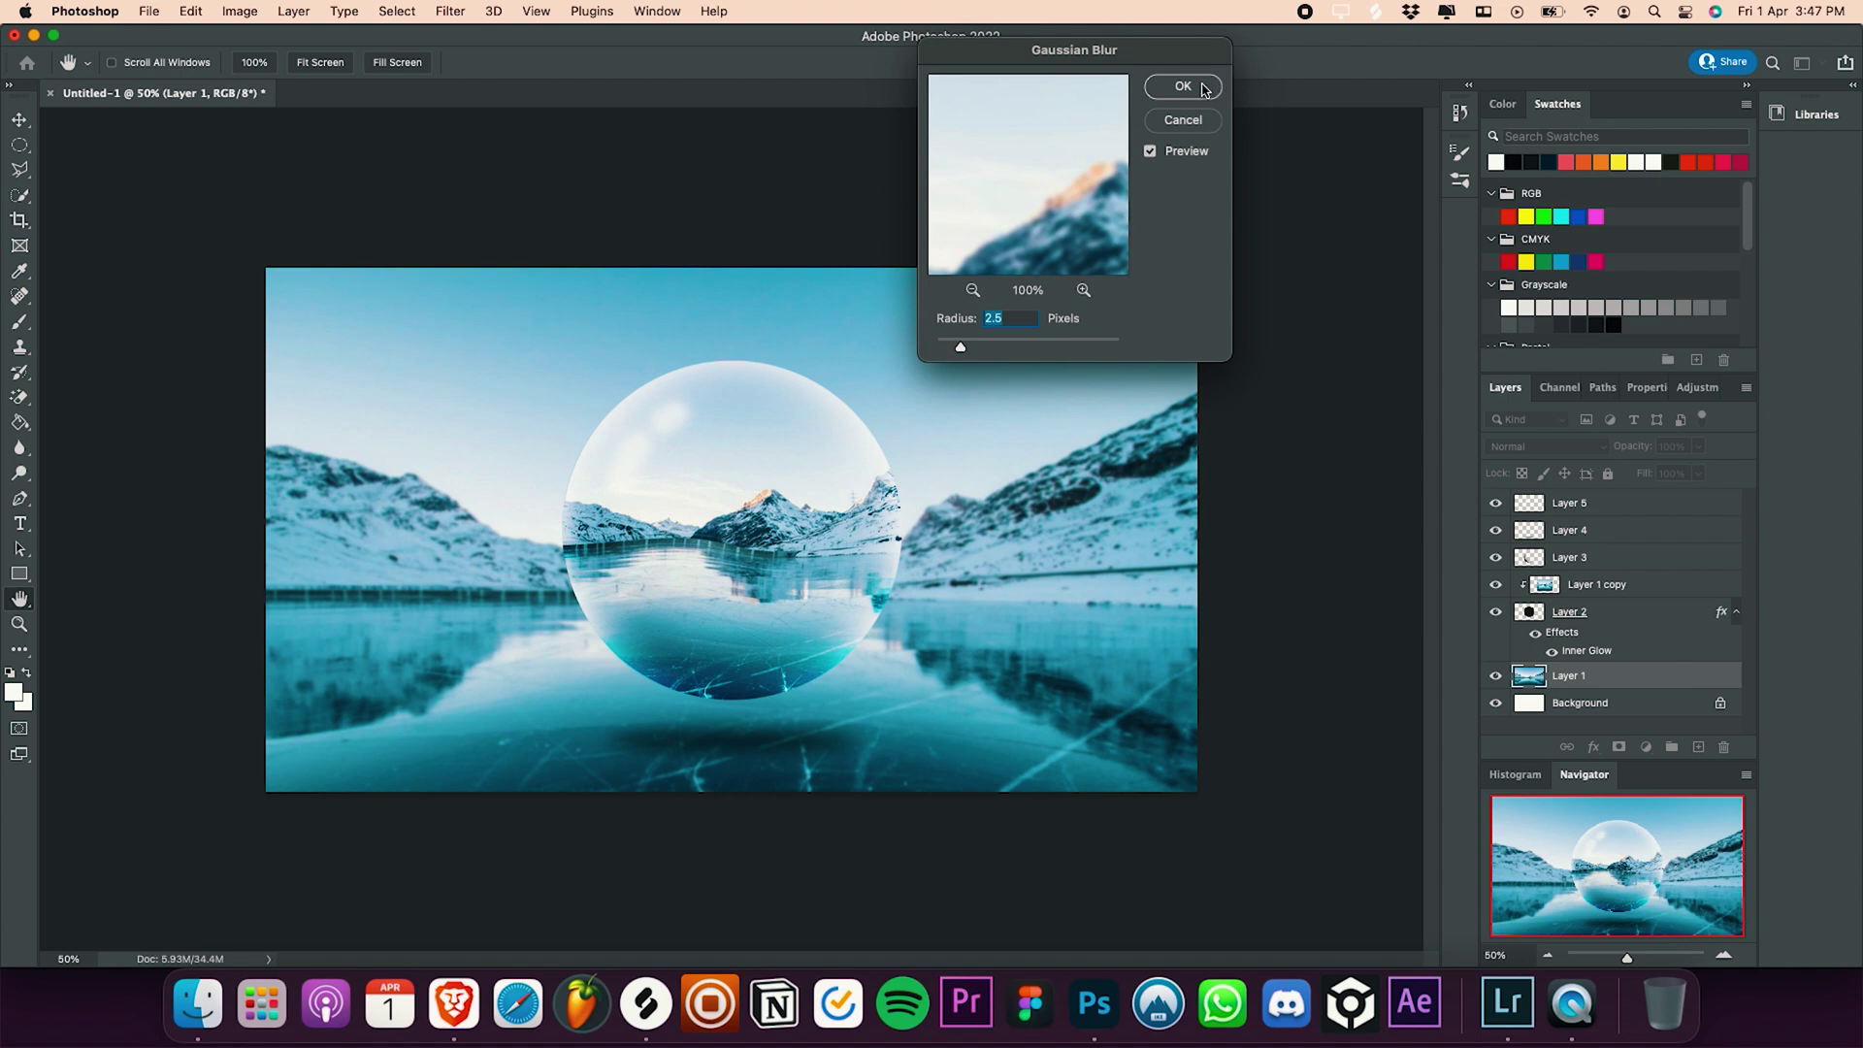
{"action": "left_click", "coordinate": [1183, 87]}
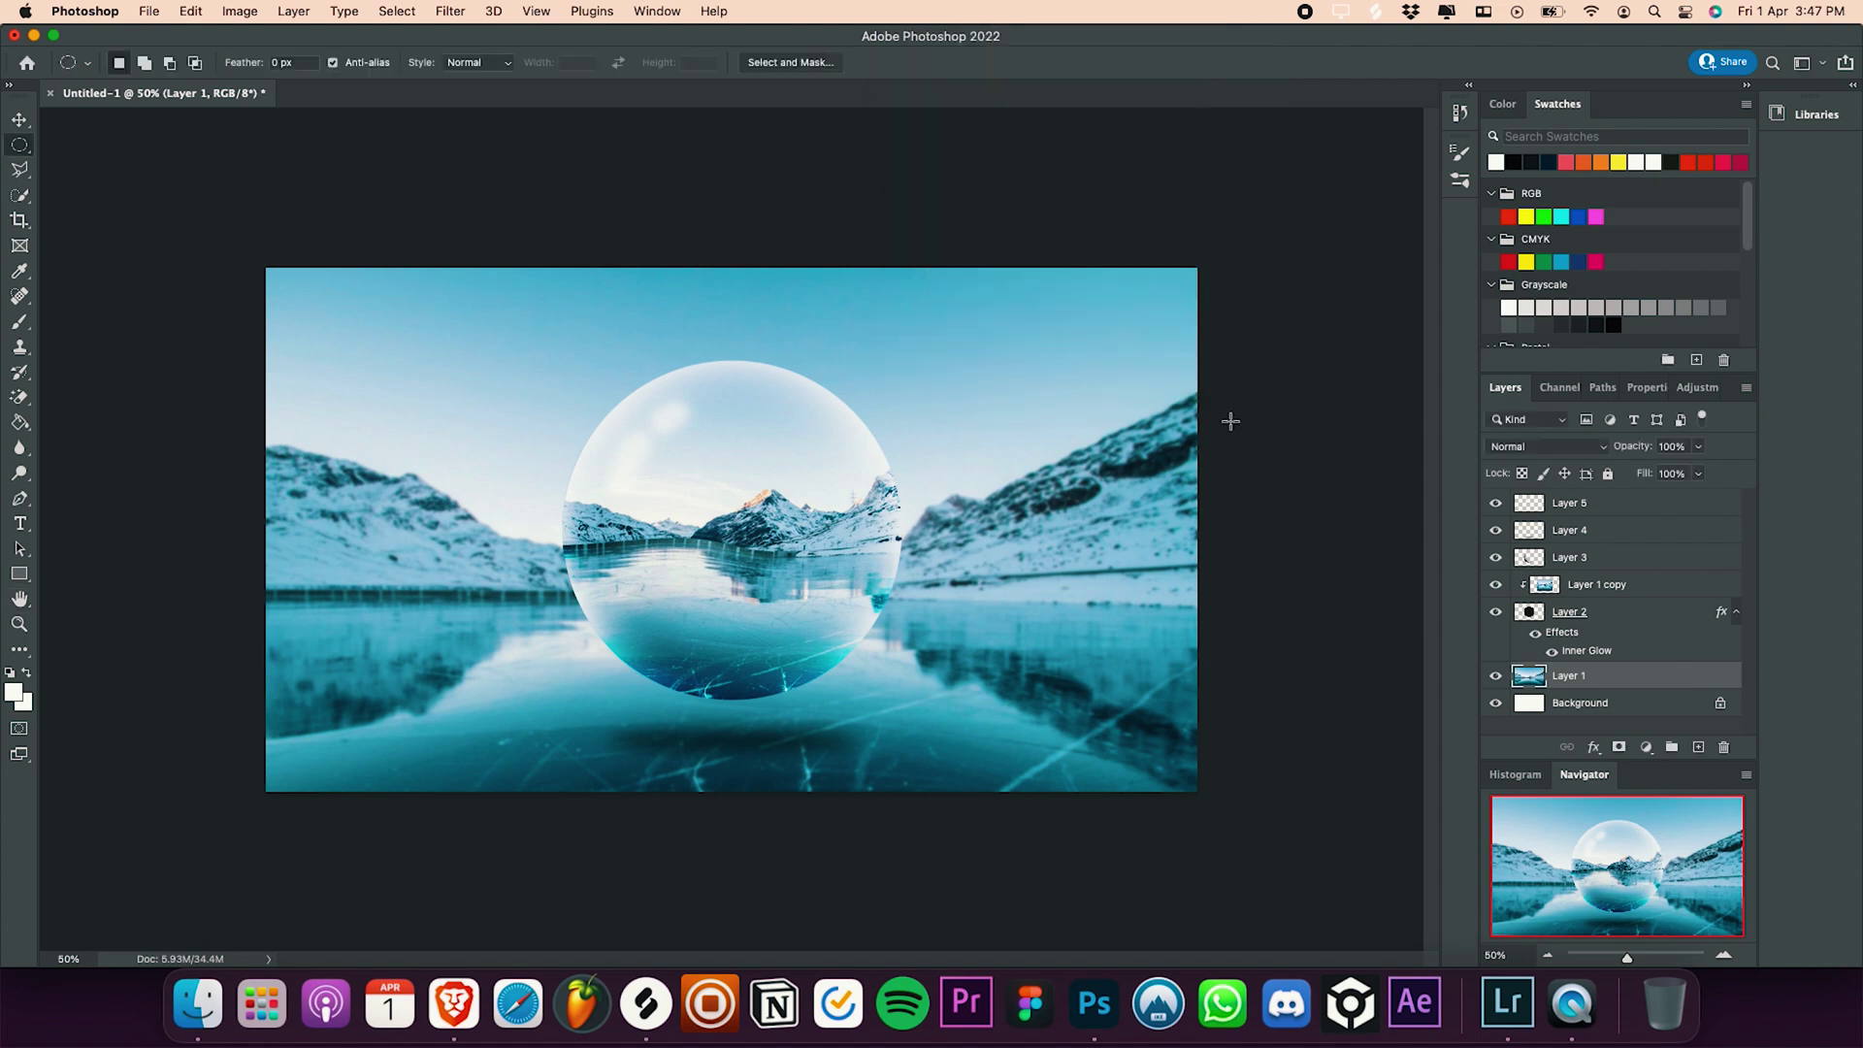